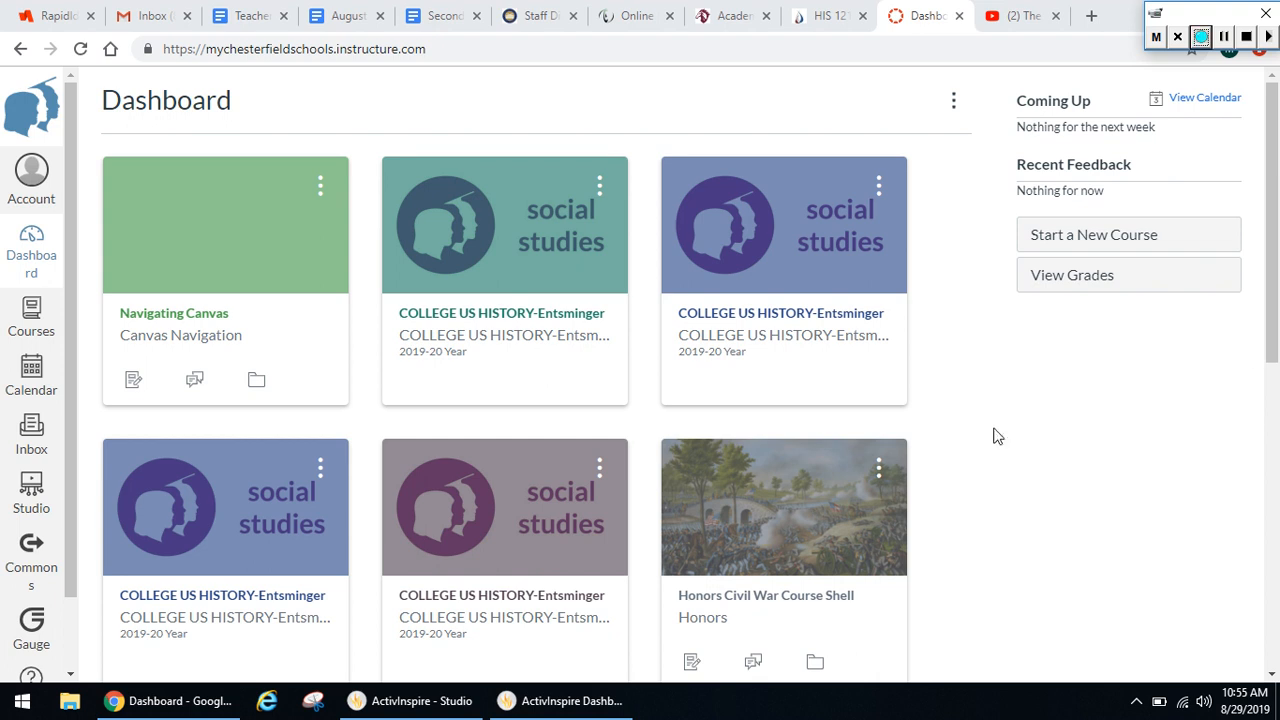
# Create a new course named "U.S. History Course Shell"
pyautogui.click(536, 318)
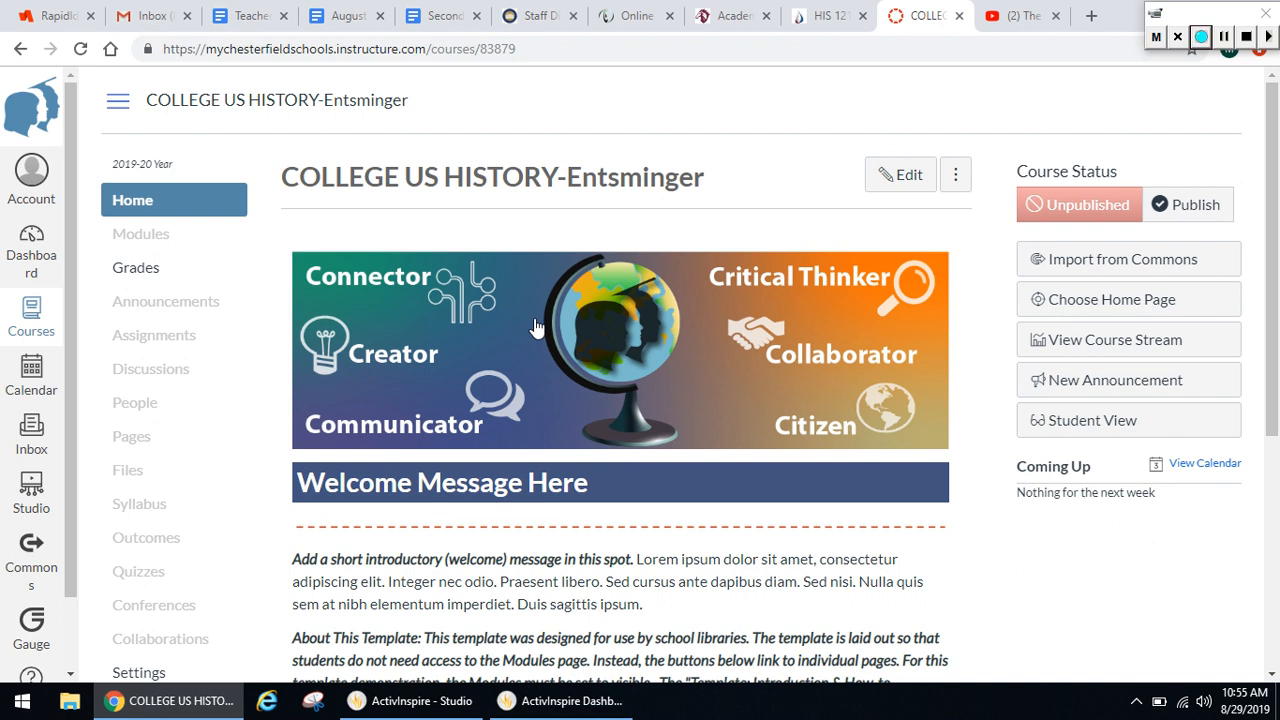
pyautogui.click(42, 249)
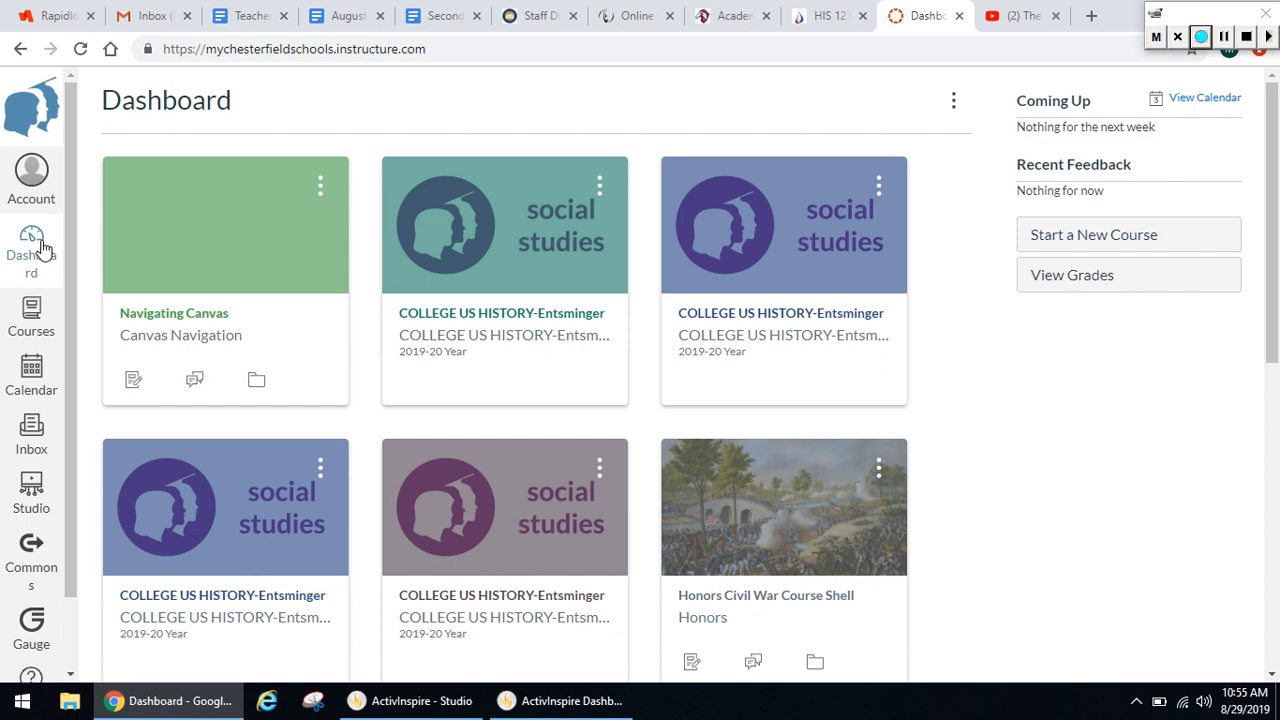
pyautogui.click(1159, 243)
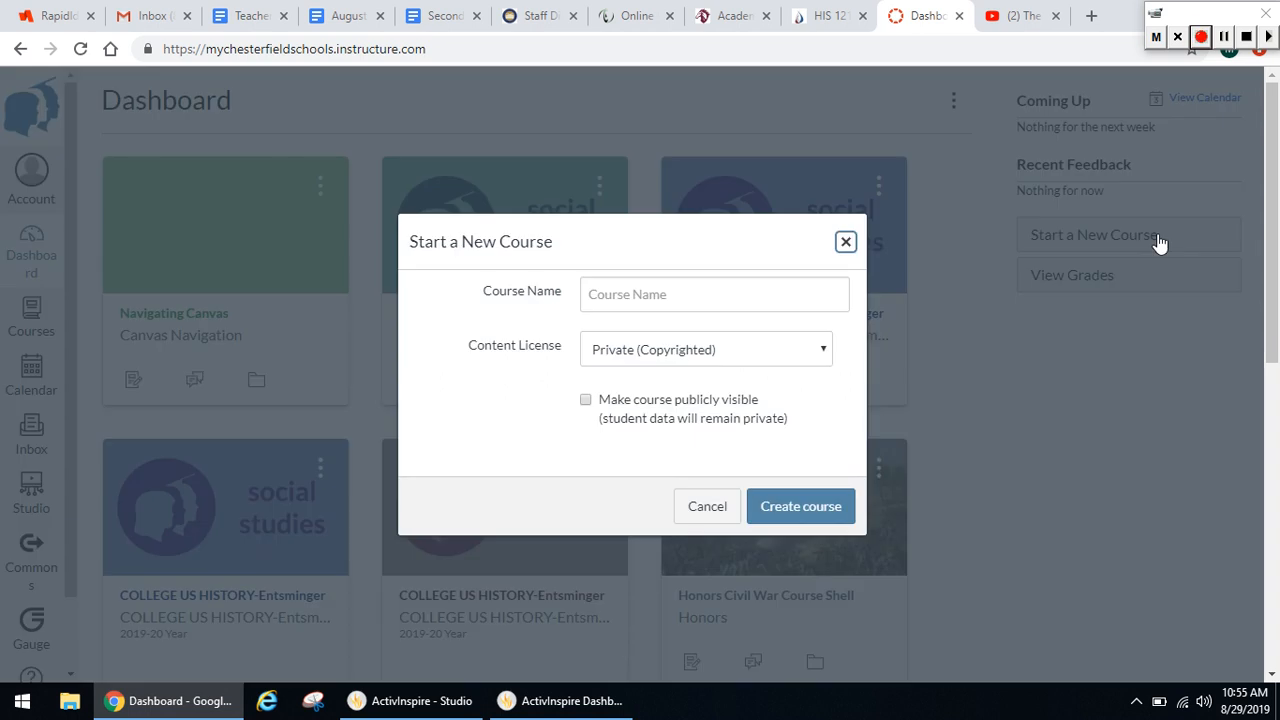
pyautogui.click(681, 295)
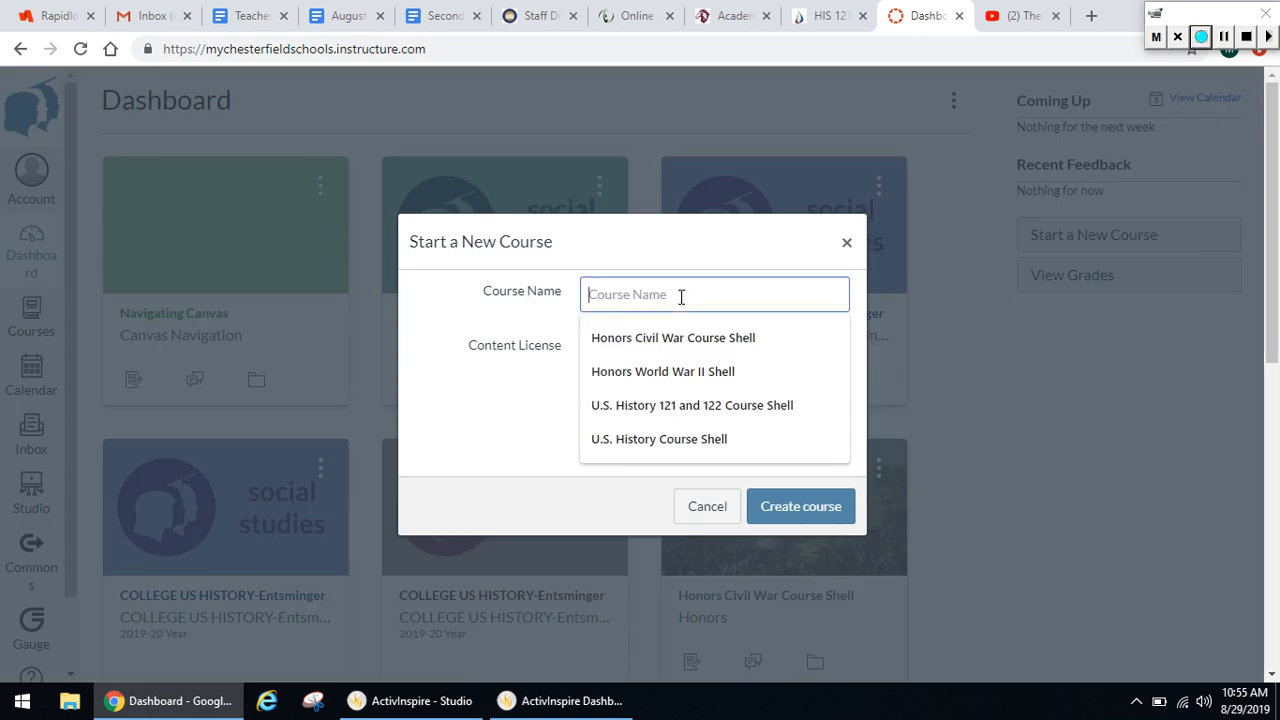
pyautogui.click(735, 439)
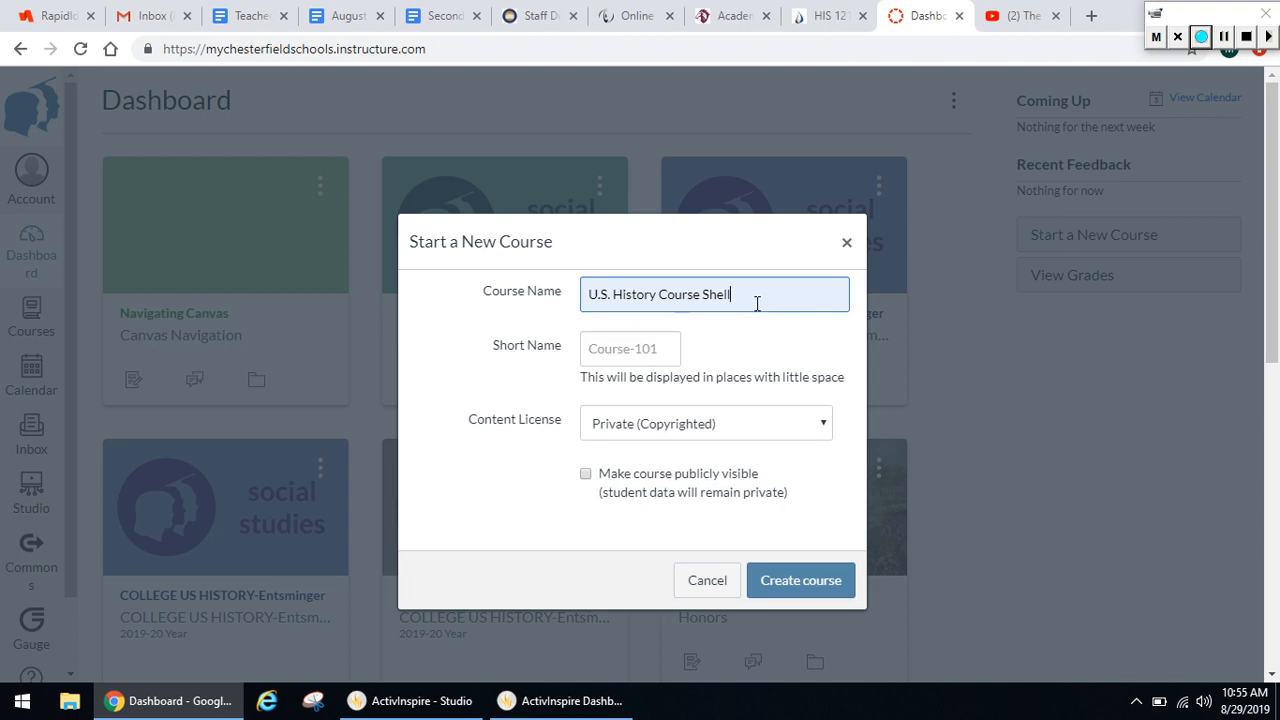
pyautogui.click(816, 582)
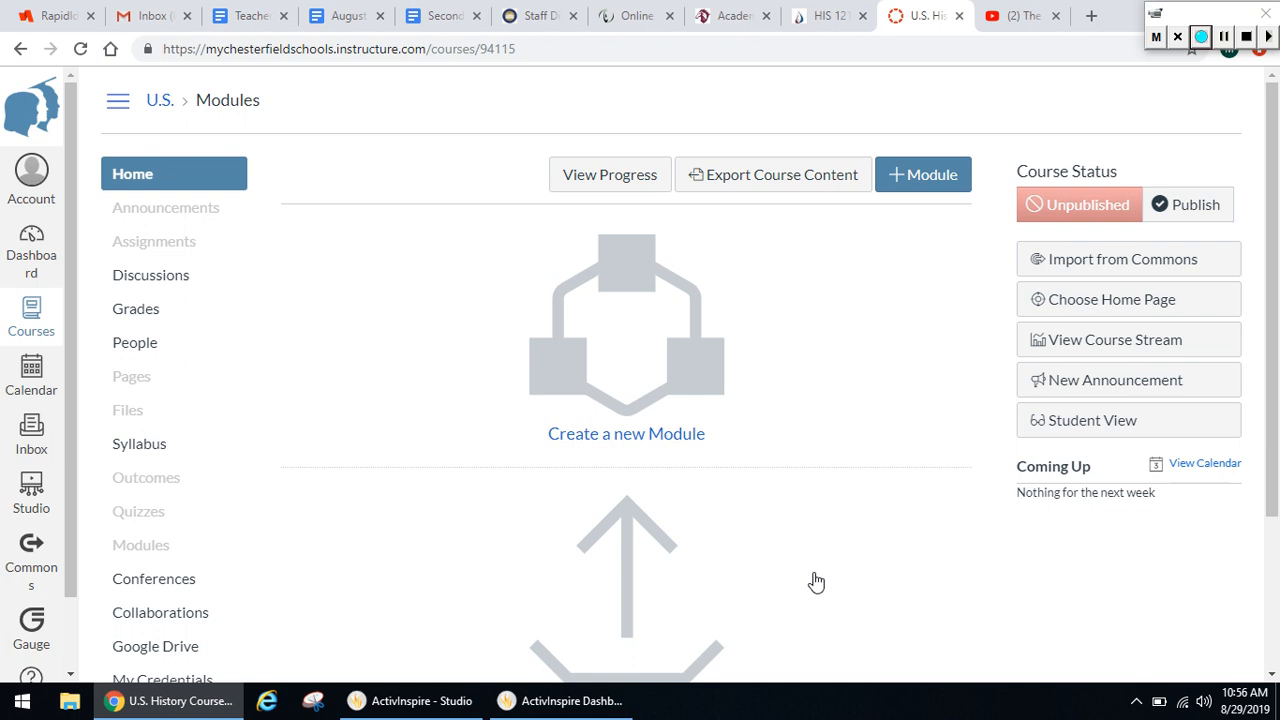
# Start a new announcement in the course and title it "Welcome to U.S. History"
pyautogui.click(210, 220)
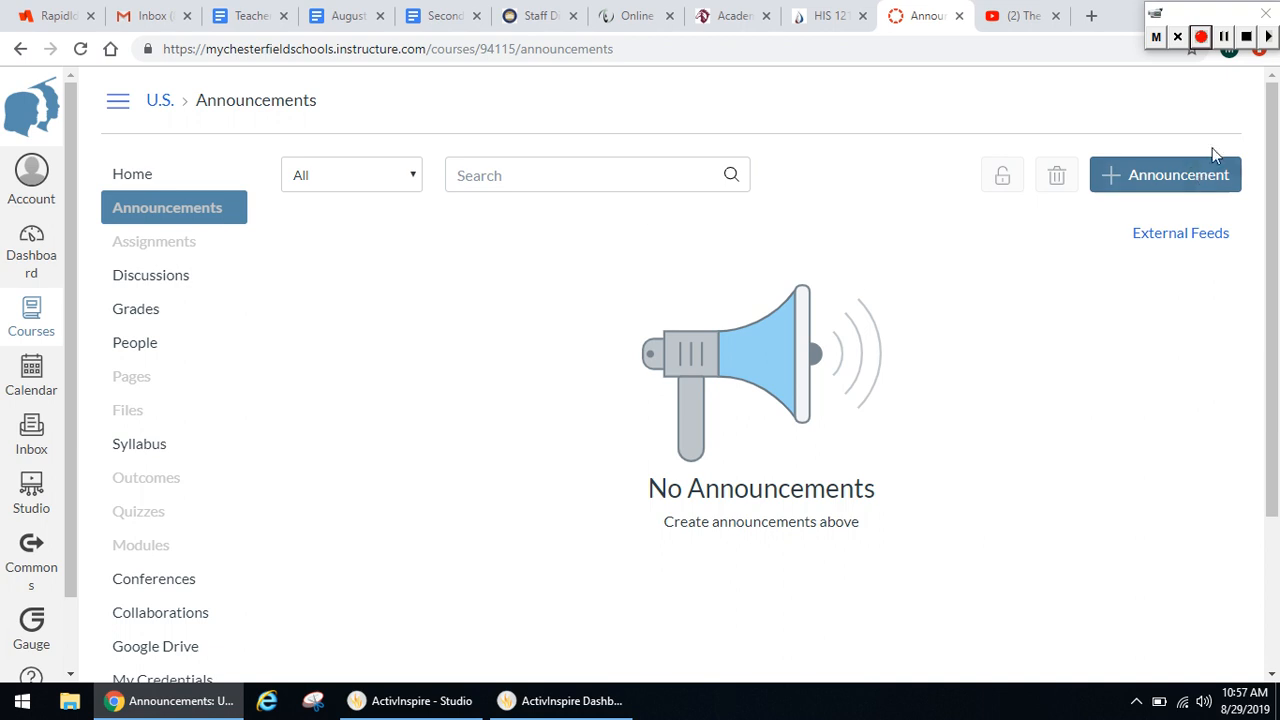
pyautogui.click(1207, 175)
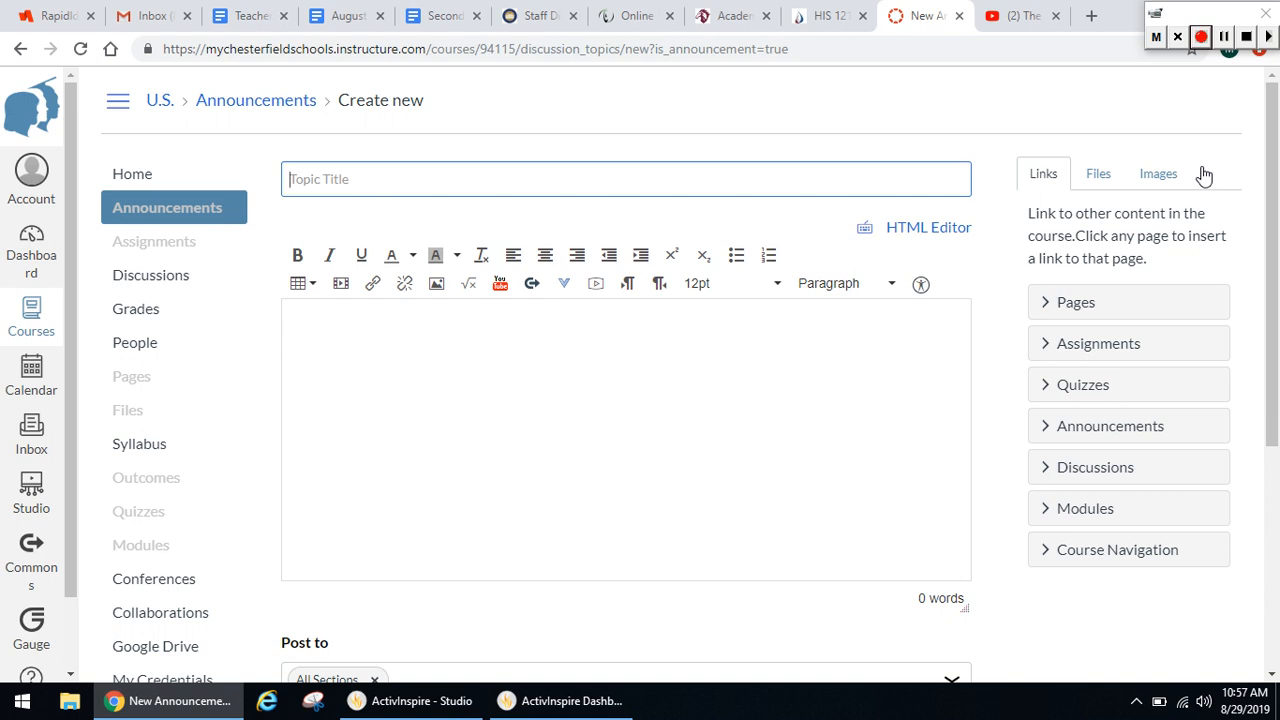
pyautogui.write('Welc')
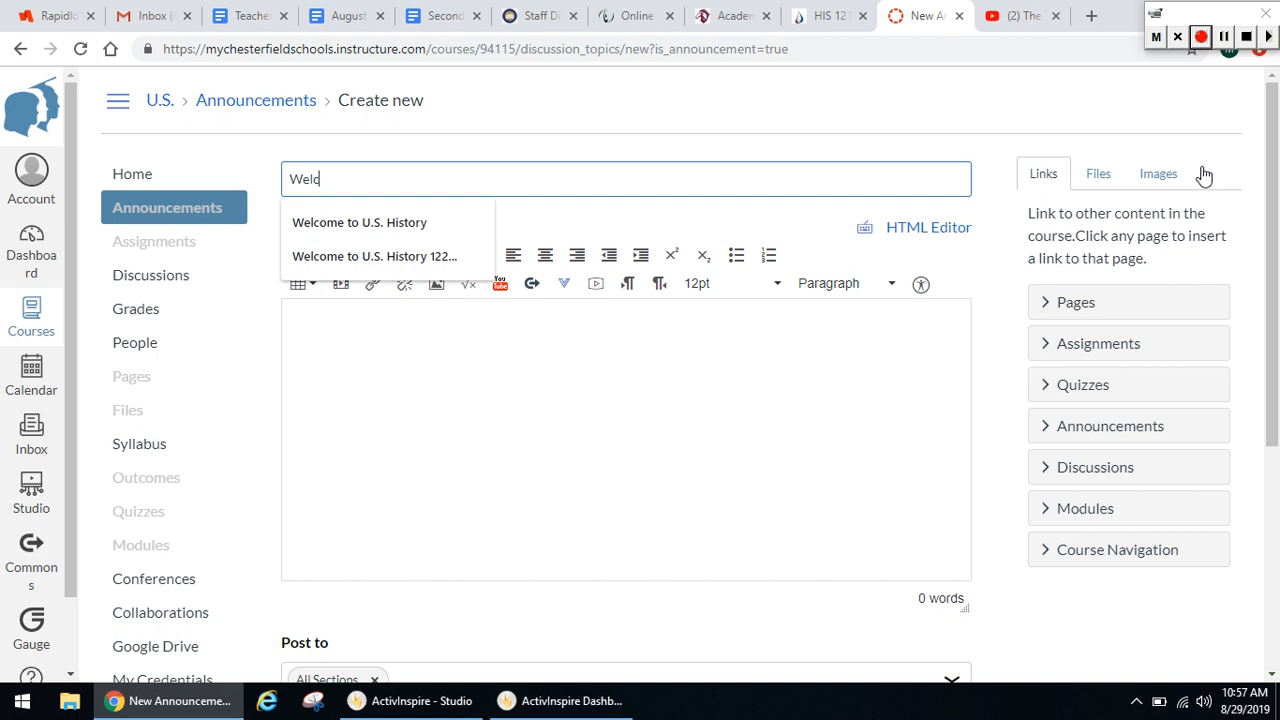
pyautogui.write('ome to U.S. History')
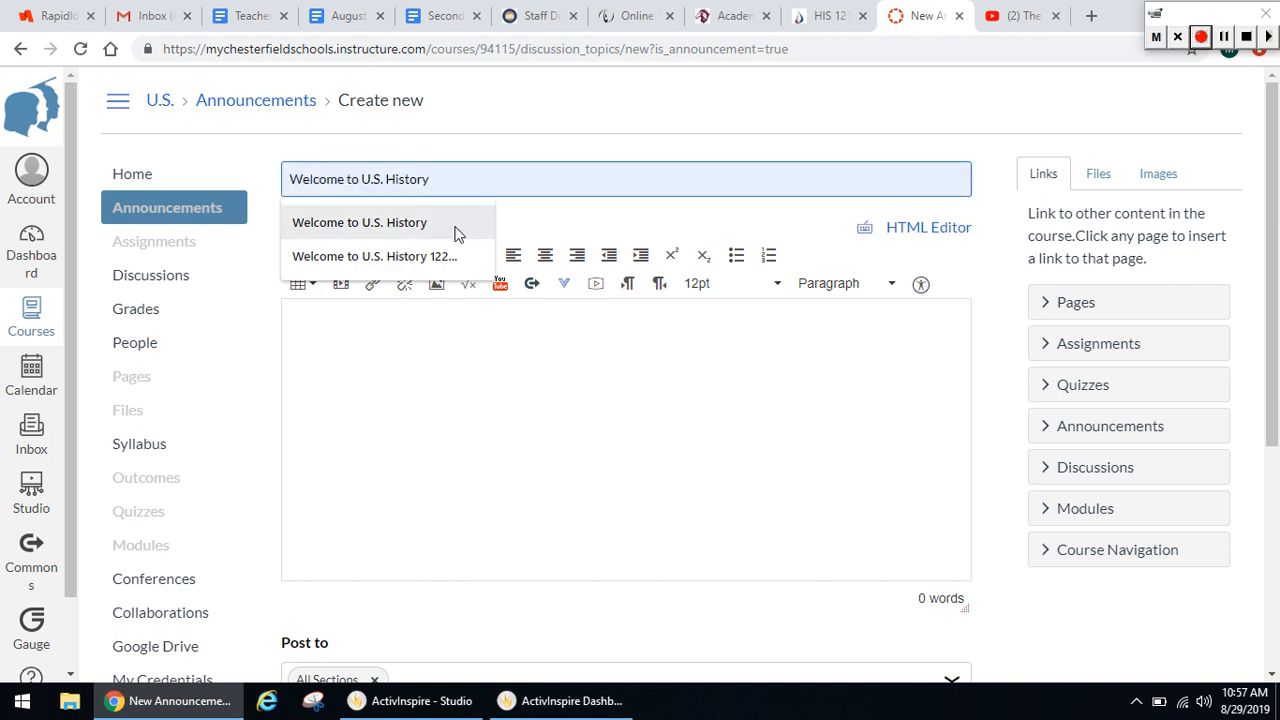
pyautogui.click(456, 232)
# Begin the announcement body with "Hello, welcome to U.S. History.", introduce the teacher by name, and continue with "and I have attached a copy of the"
pyautogui.click(483, 349)
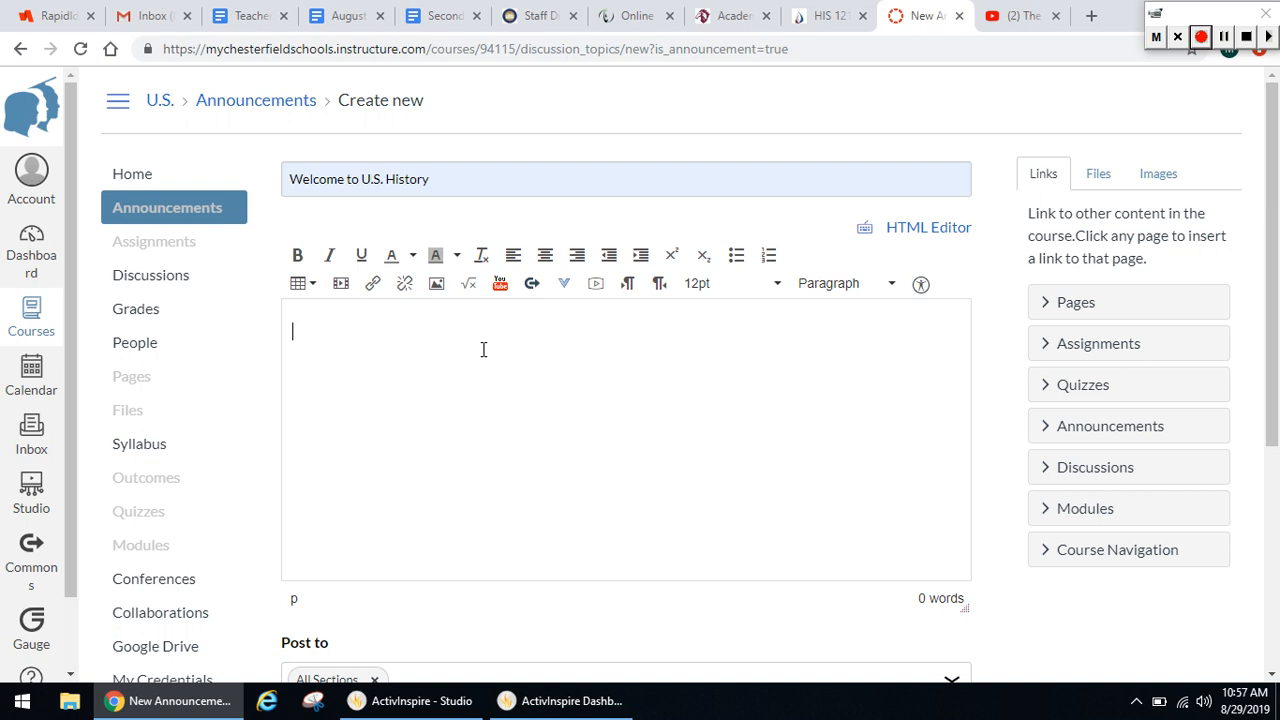
pyautogui.write('Hello, welcome to ')
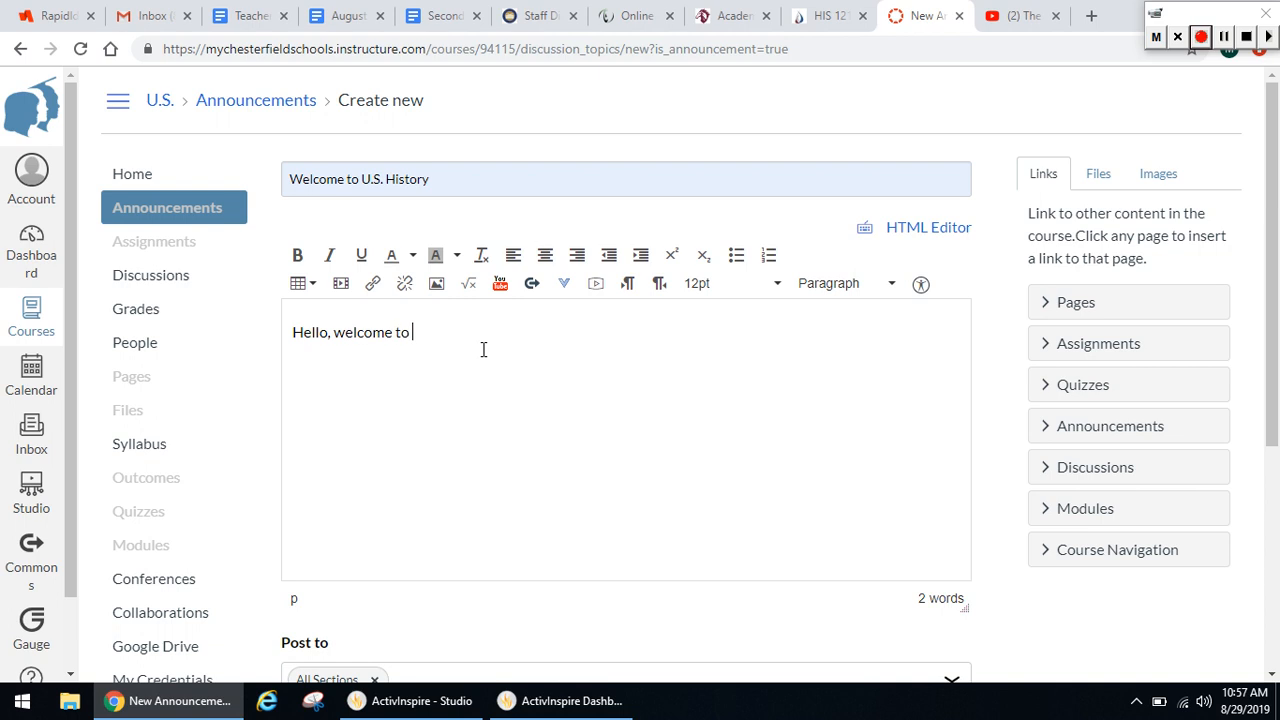
pyautogui.write('U.S. History. My name is ')
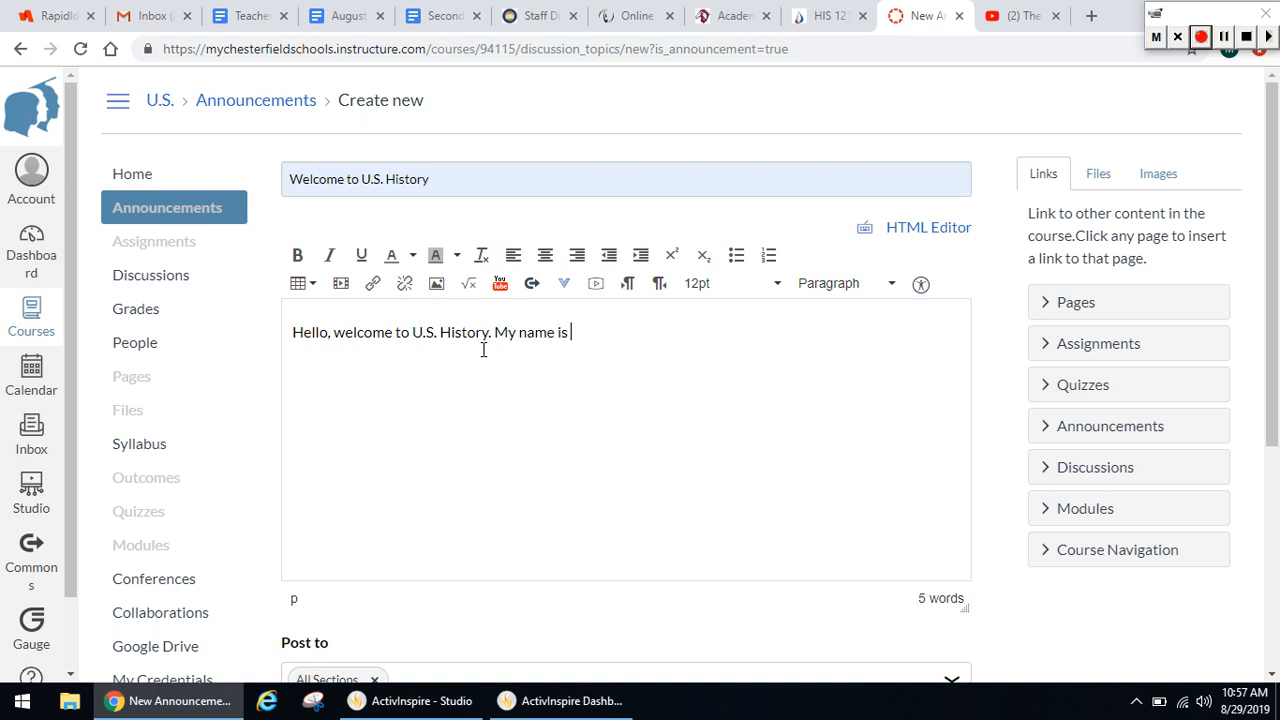
pyautogui.write('Mr. E and I have attac')
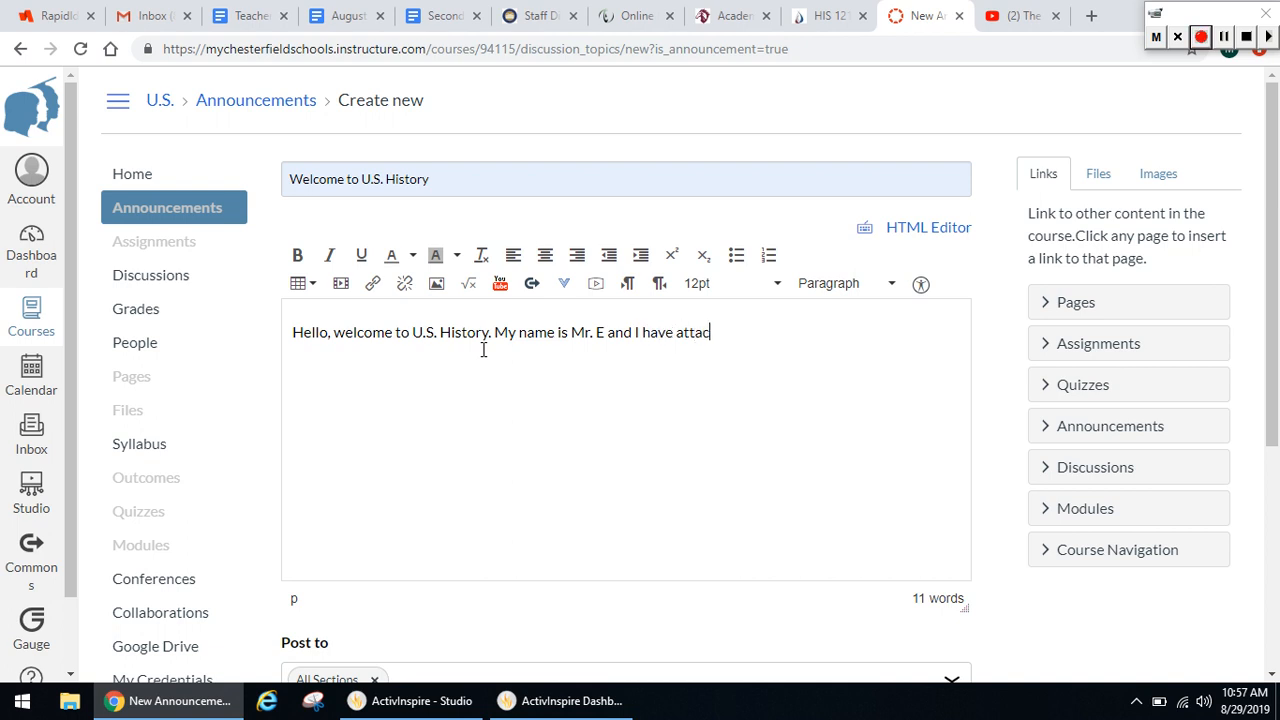
pyautogui.write('hed a copy of the ')
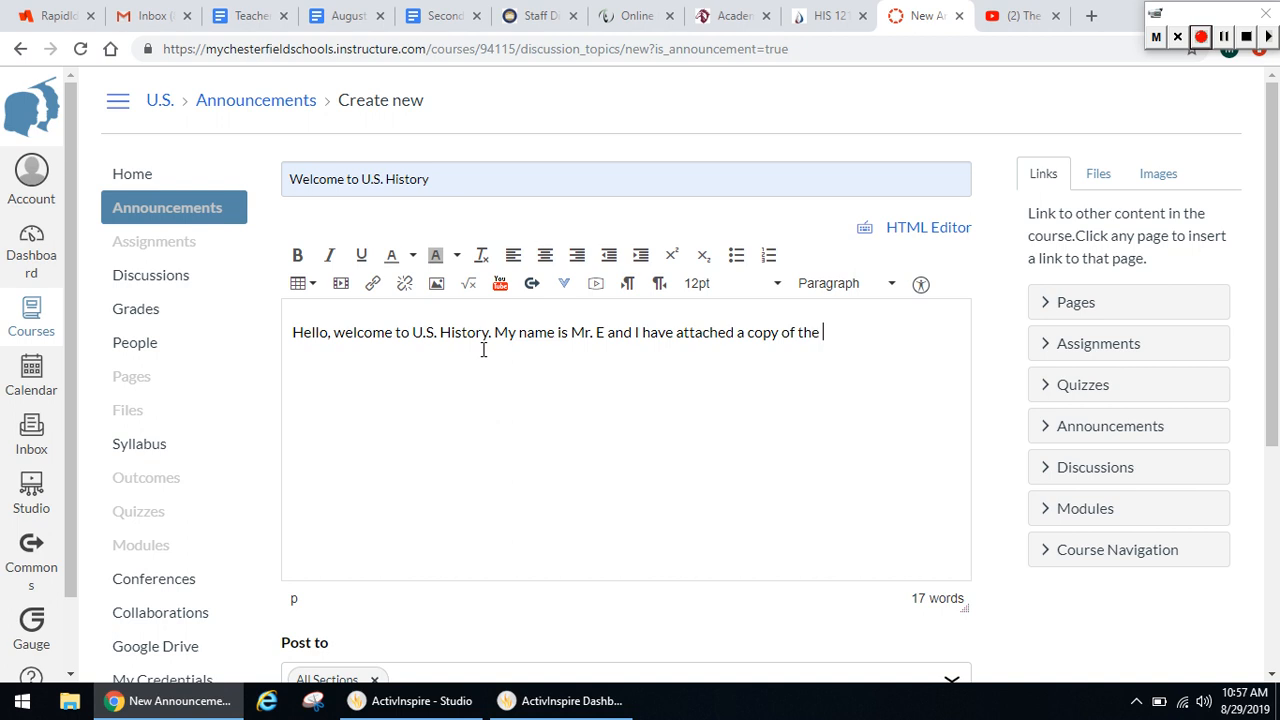
pyautogui.write('course')
# Finish the announcement's sentence with "course syllabus:" and move to a new line below it
pyautogui.write('syllu')
pyautogui.write('bi')
pyautogui.press('BackSpace')
pyautogui.press('BackSpace')
pyautogui.press('BackSpace')
pyautogui.press('BackSpace')
pyautogui.press('BackSpace')
pyautogui.press('BackSpace')
pyautogui.write('ll')
pyautogui.write('bus')
pyautogui.rightClick(891, 332)
pyautogui.click(943, 346)
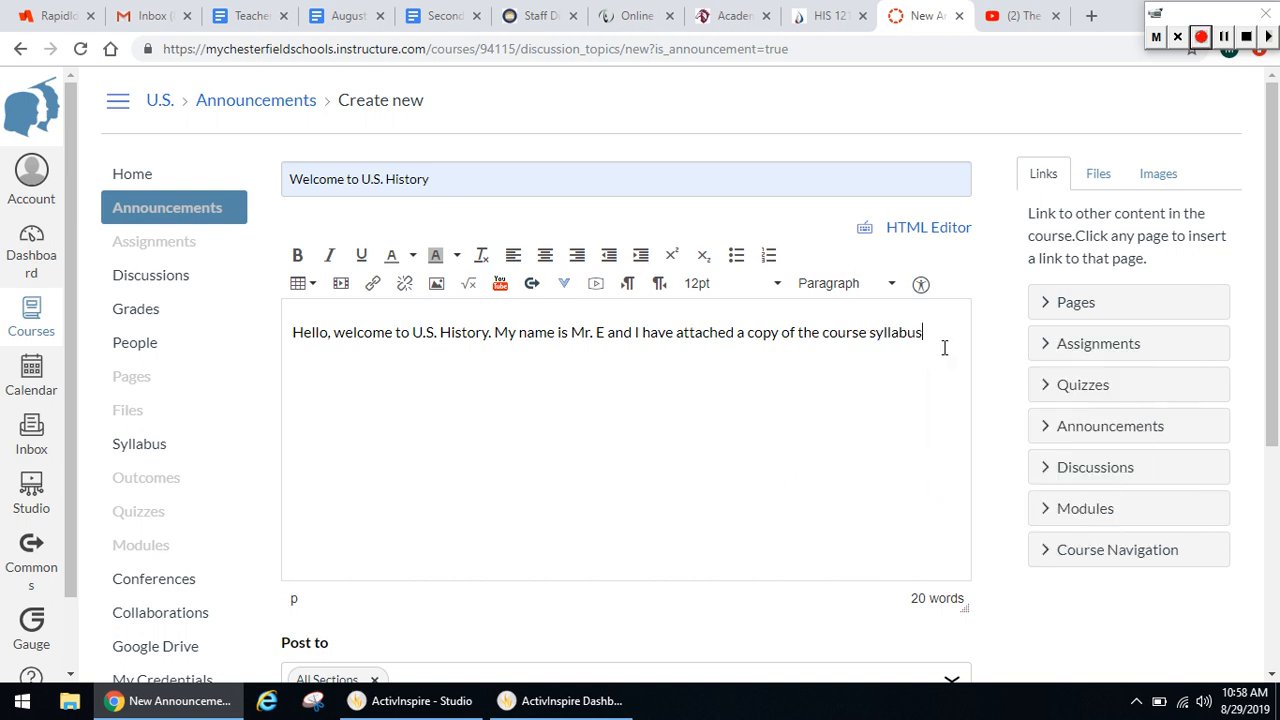
pyautogui.write(':')
pyautogui.press('Return')
pyautogui.press('Return')
# Search the Desktop for "sy" and choose "DE History 121 - U.S. History Part 1 - Syllabus Fall 2018.docx" as the new course file
pyautogui.click(1108, 188)
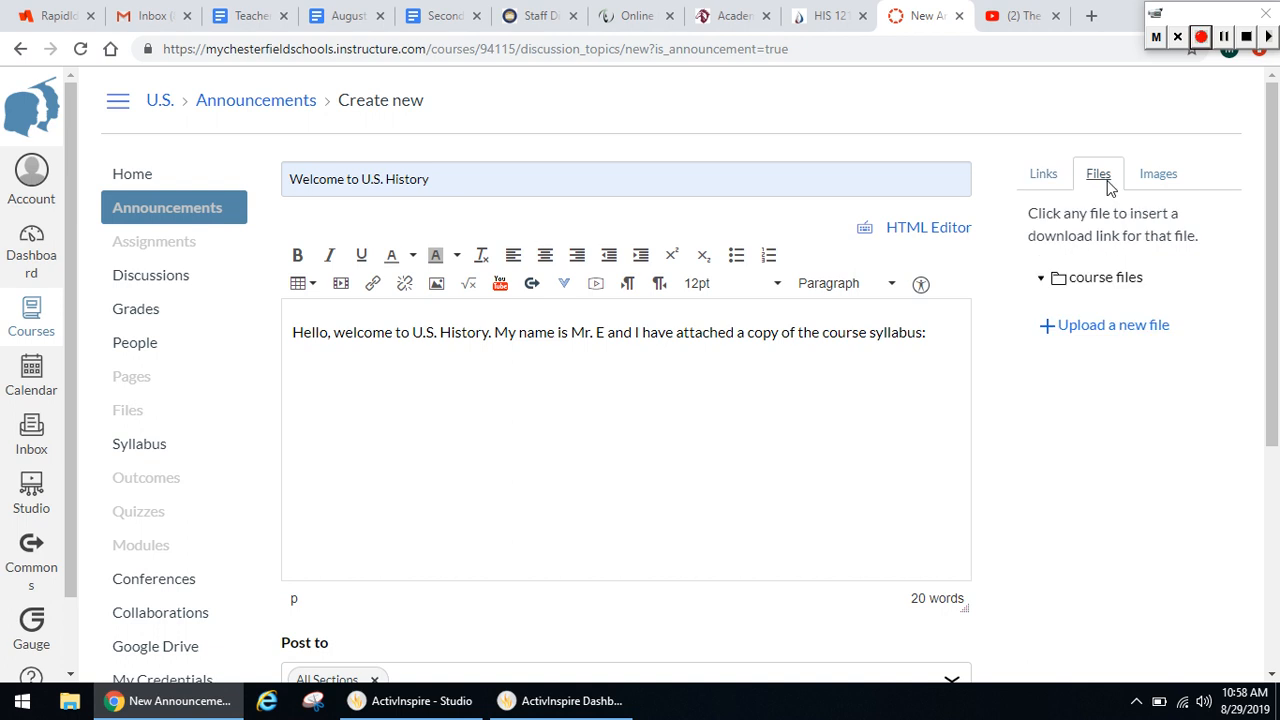
pyautogui.click(1140, 336)
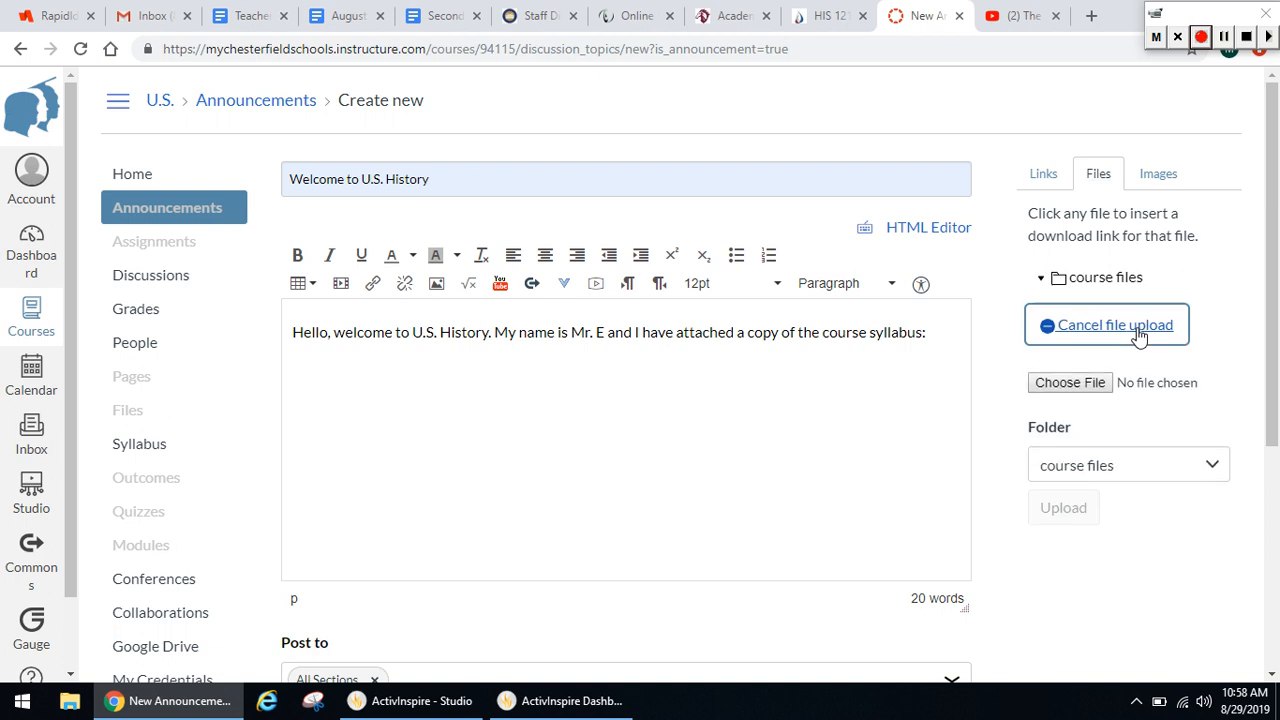
pyautogui.click(1084, 380)
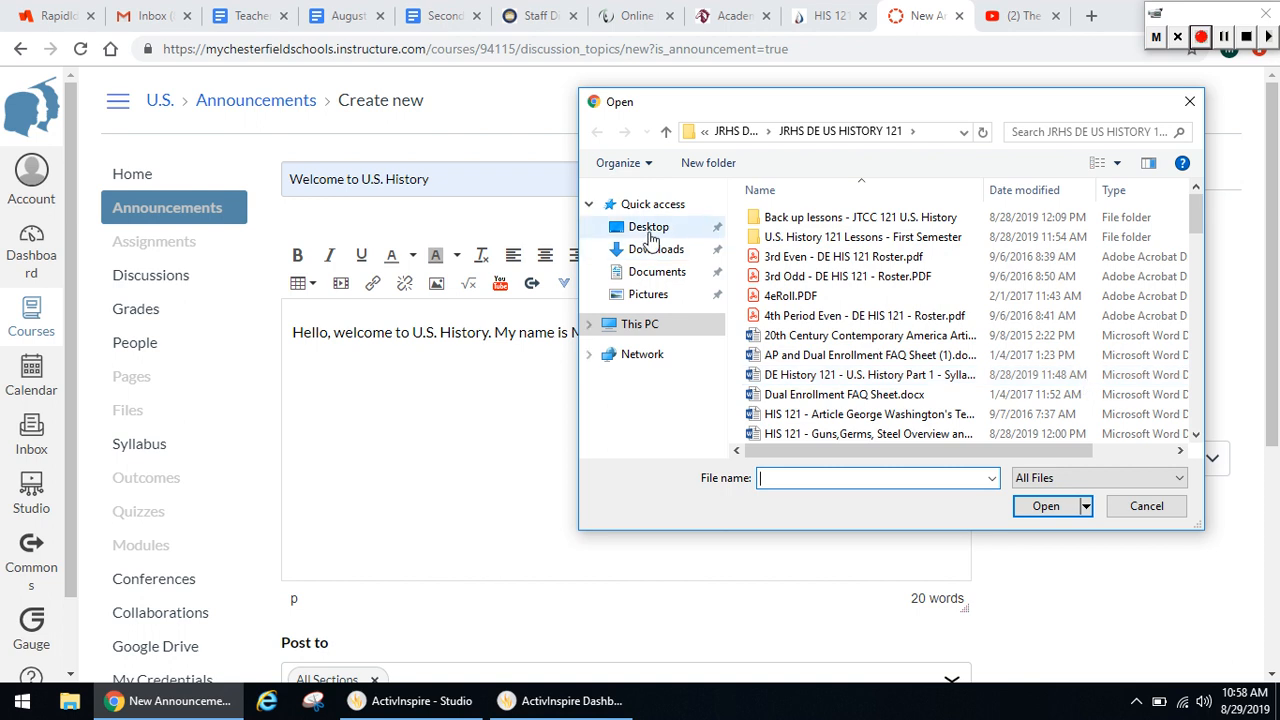
pyautogui.click(649, 228)
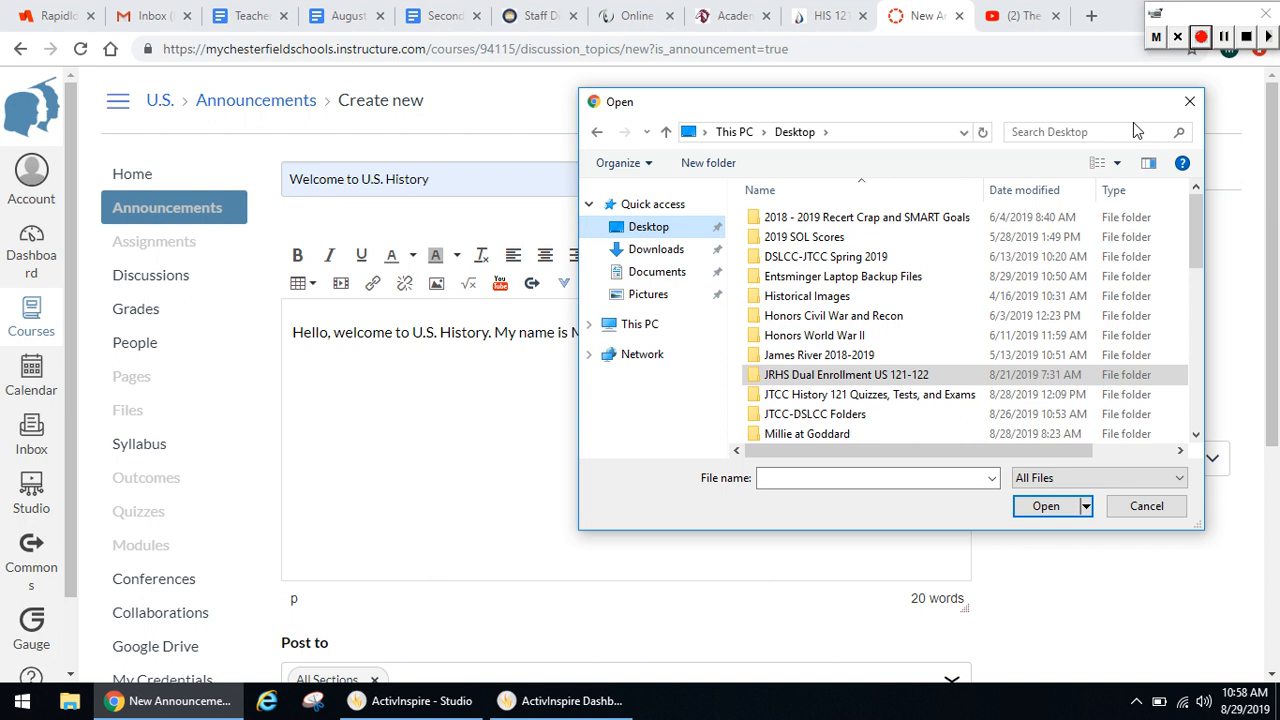
pyautogui.click(1114, 133)
pyautogui.write('syl')
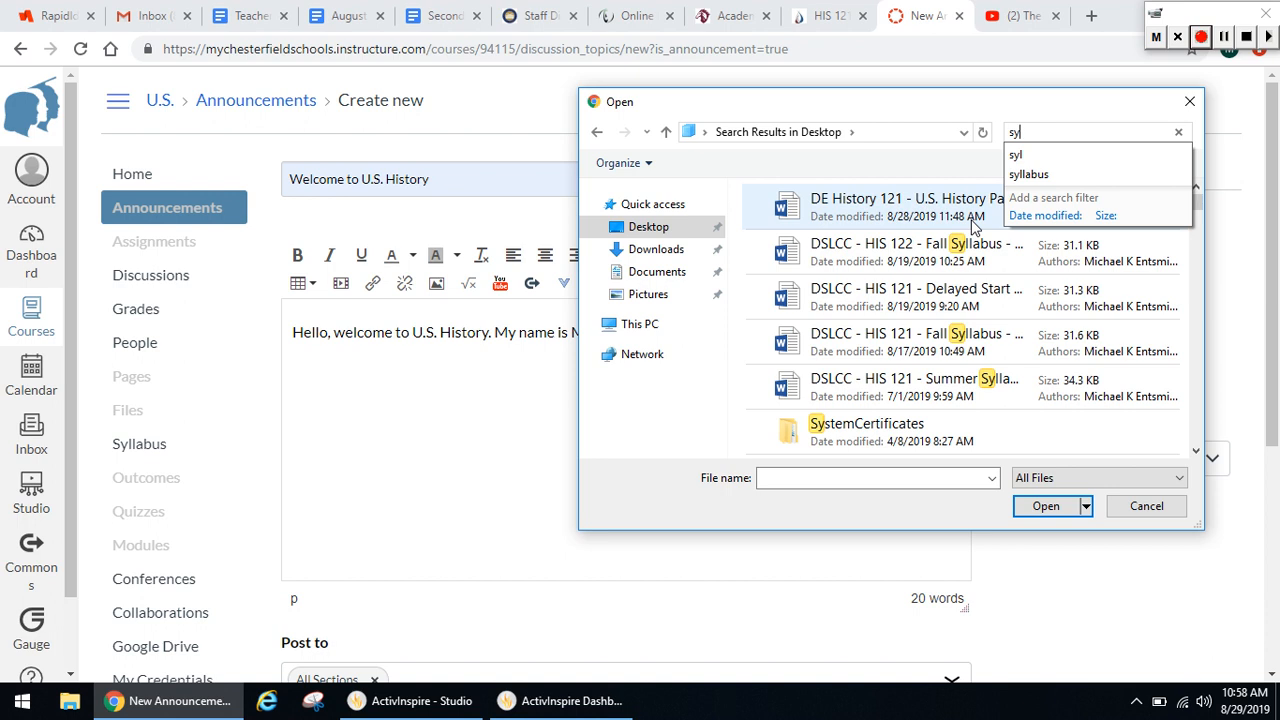
pyautogui.press('BackSpace')
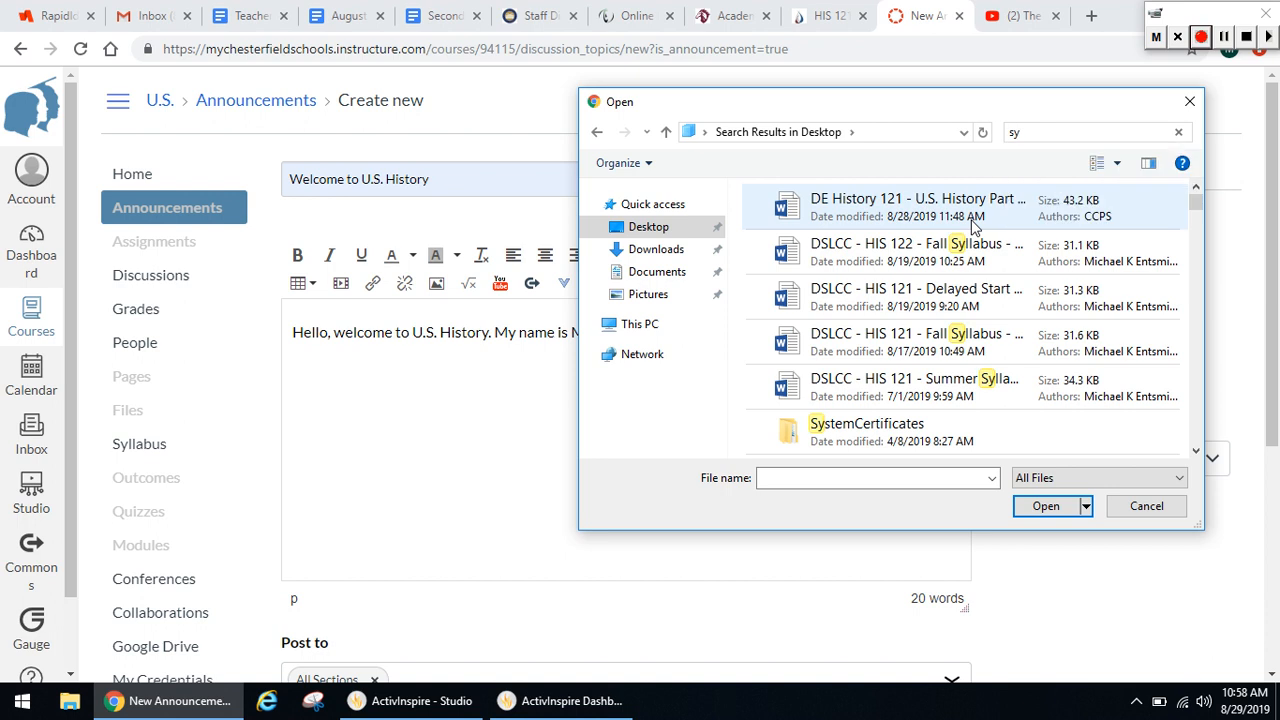
pyautogui.doubleClick(975, 228)
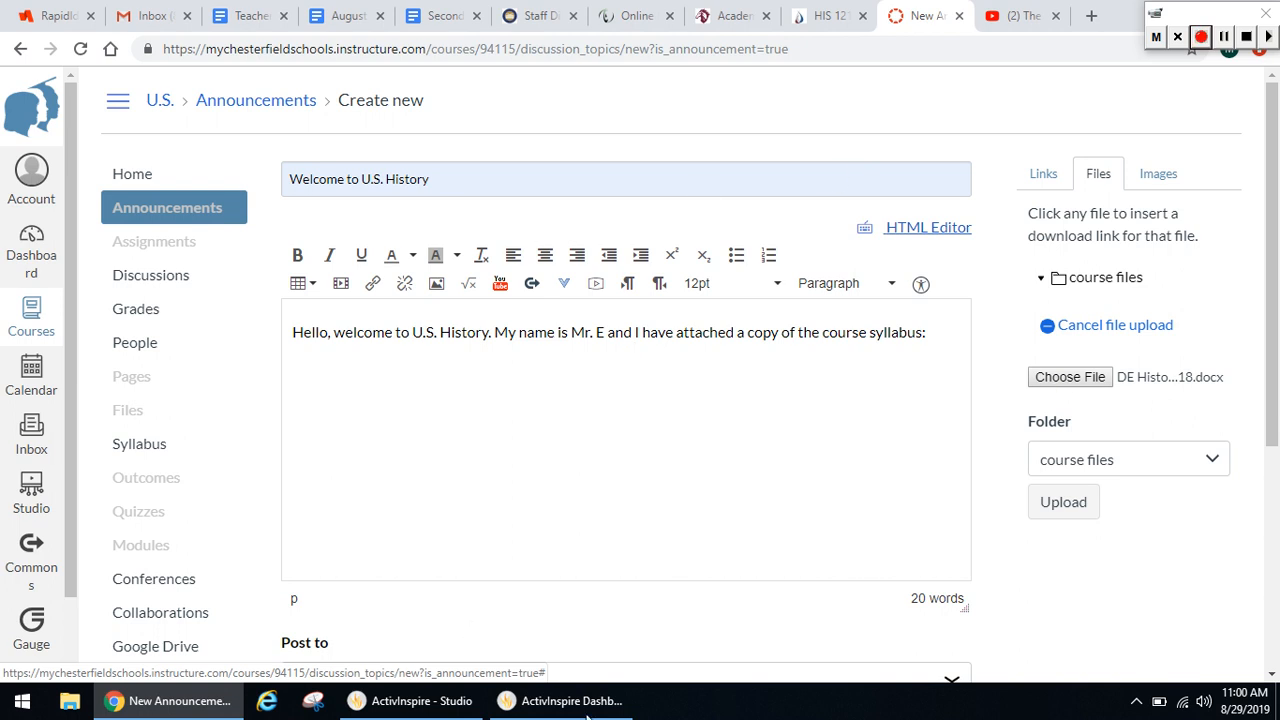
# Upload the chosen syllabus to course files so its link sits on a new line under the greeting, and save the announcement
pyautogui.scroll(-3, 471, 631)
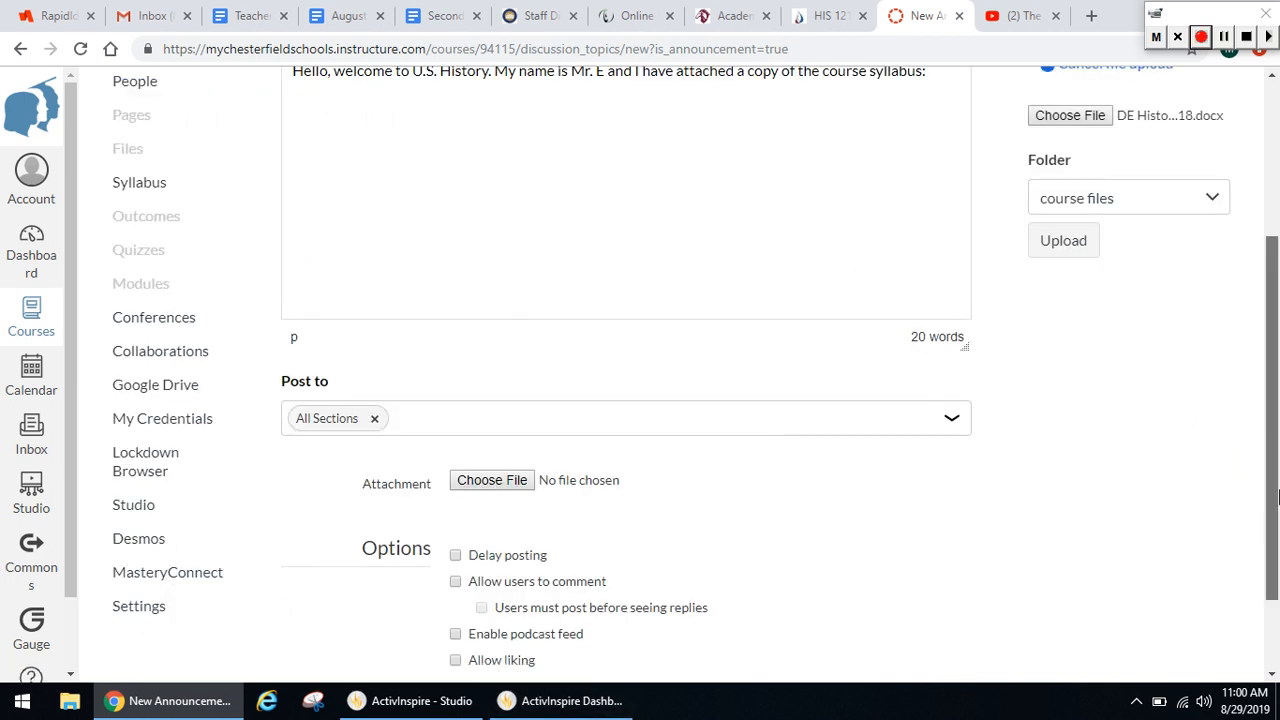
pyautogui.scroll(2, 1028, 430)
pyautogui.click(943, 267)
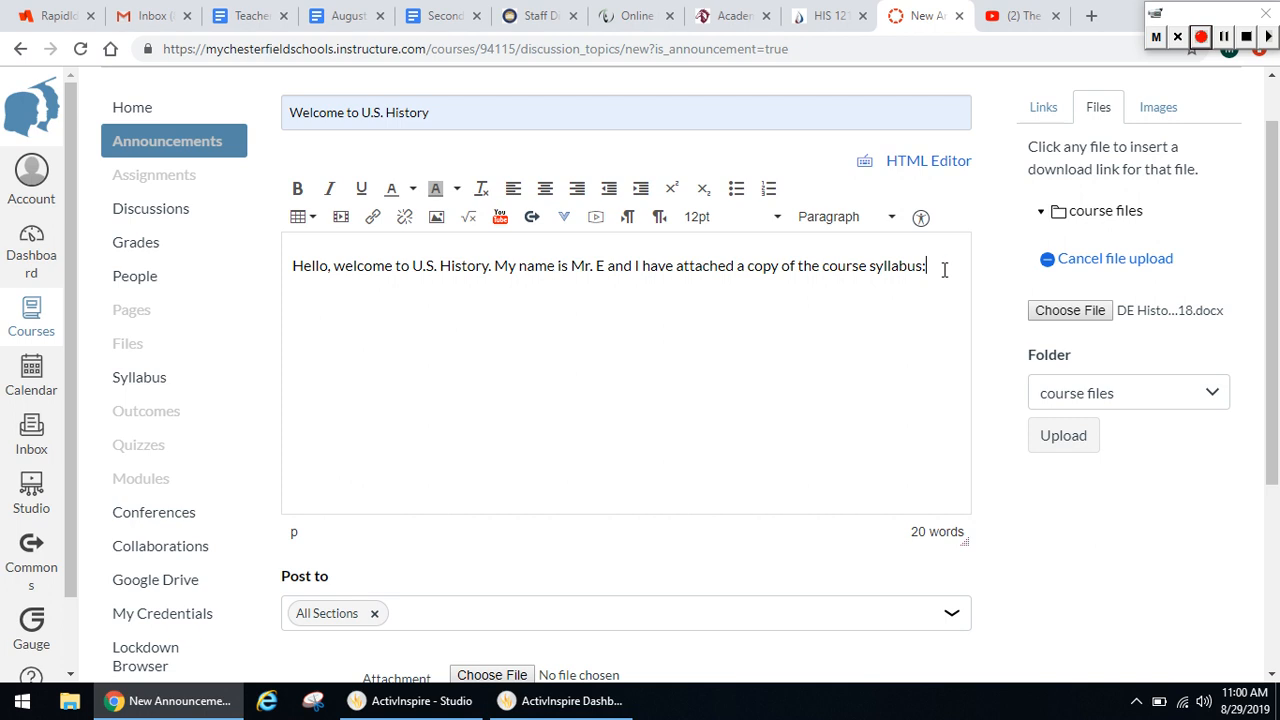
pyautogui.press('Return')
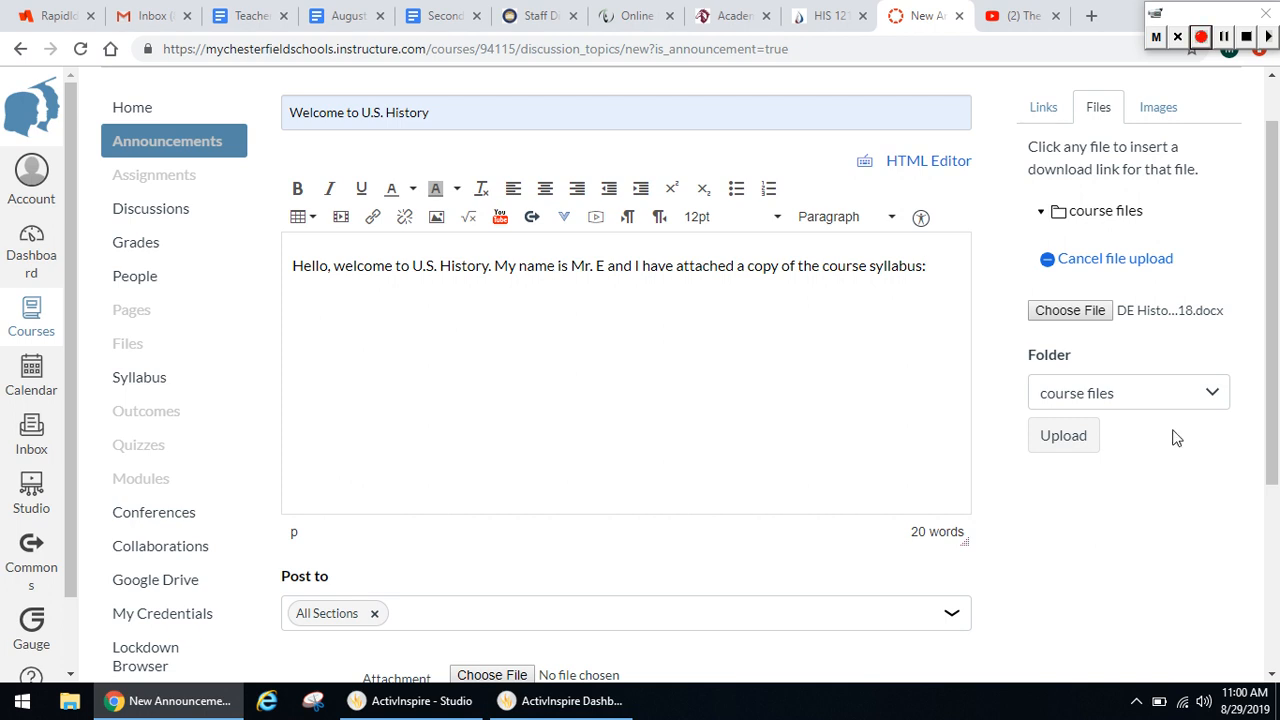
pyautogui.click(1063, 436)
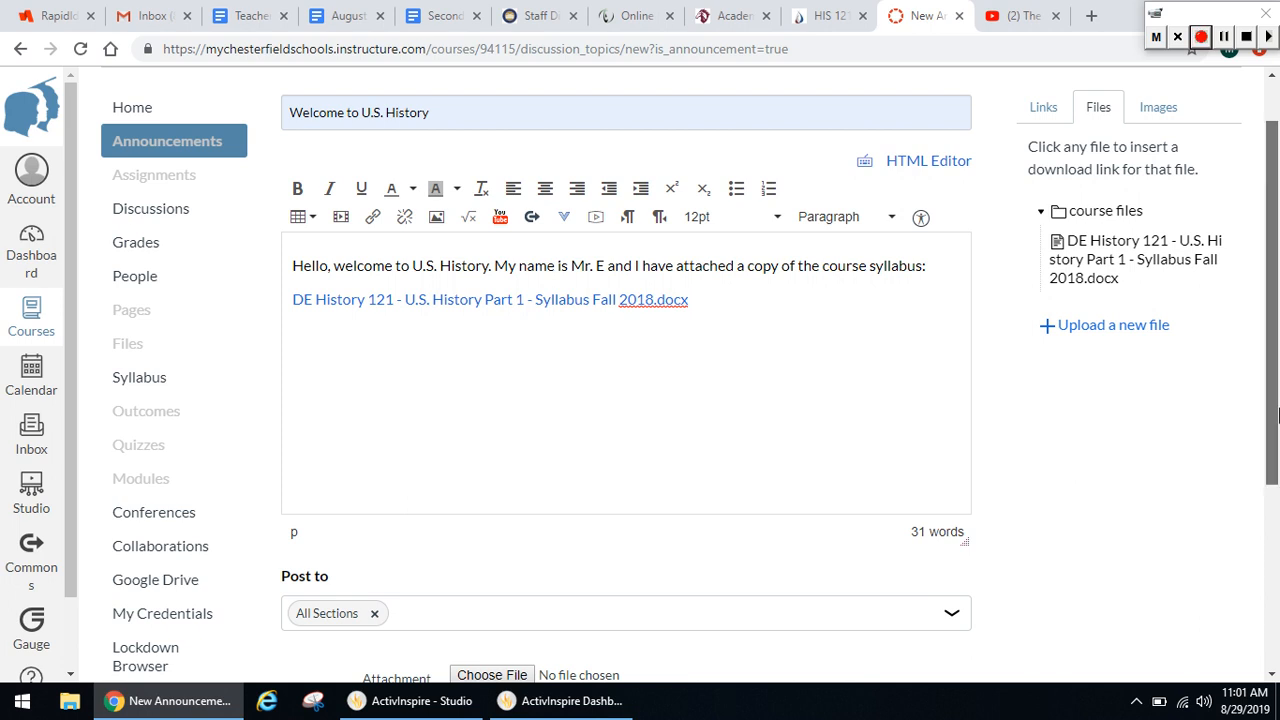
pyautogui.moveTo(1271, 440); pyautogui.dragTo(1247, 618)
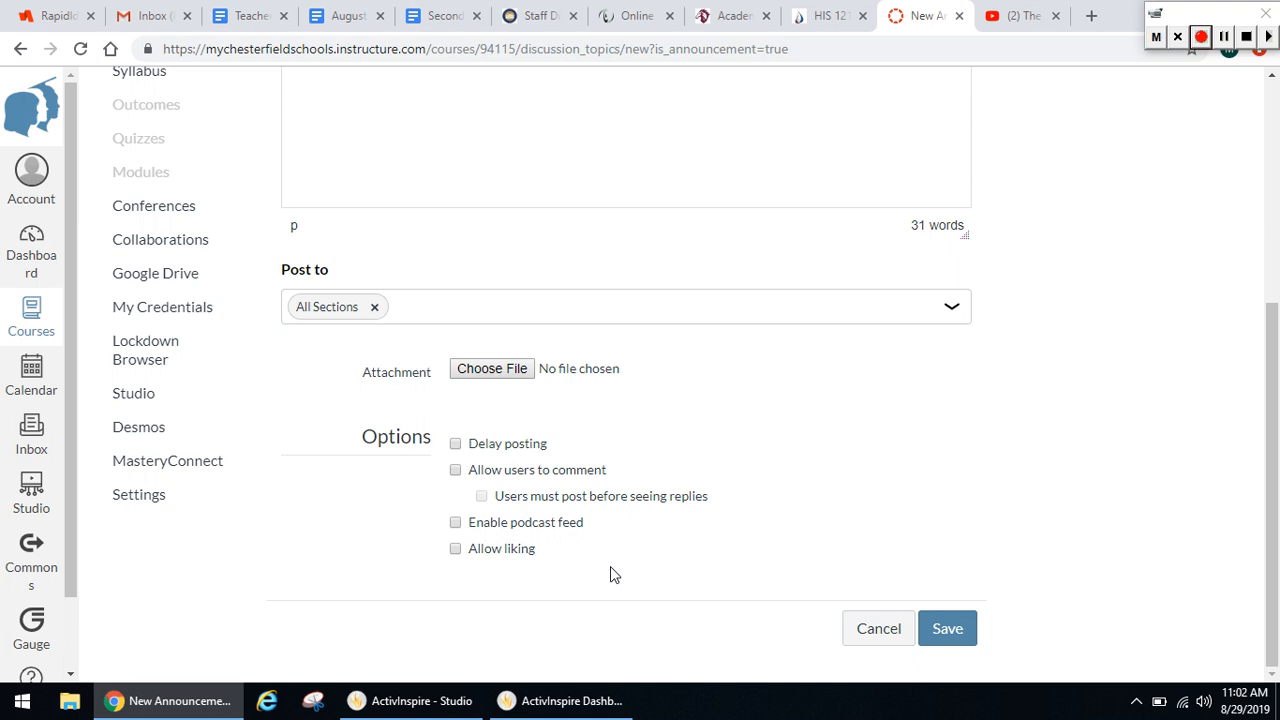
pyautogui.click(953, 627)
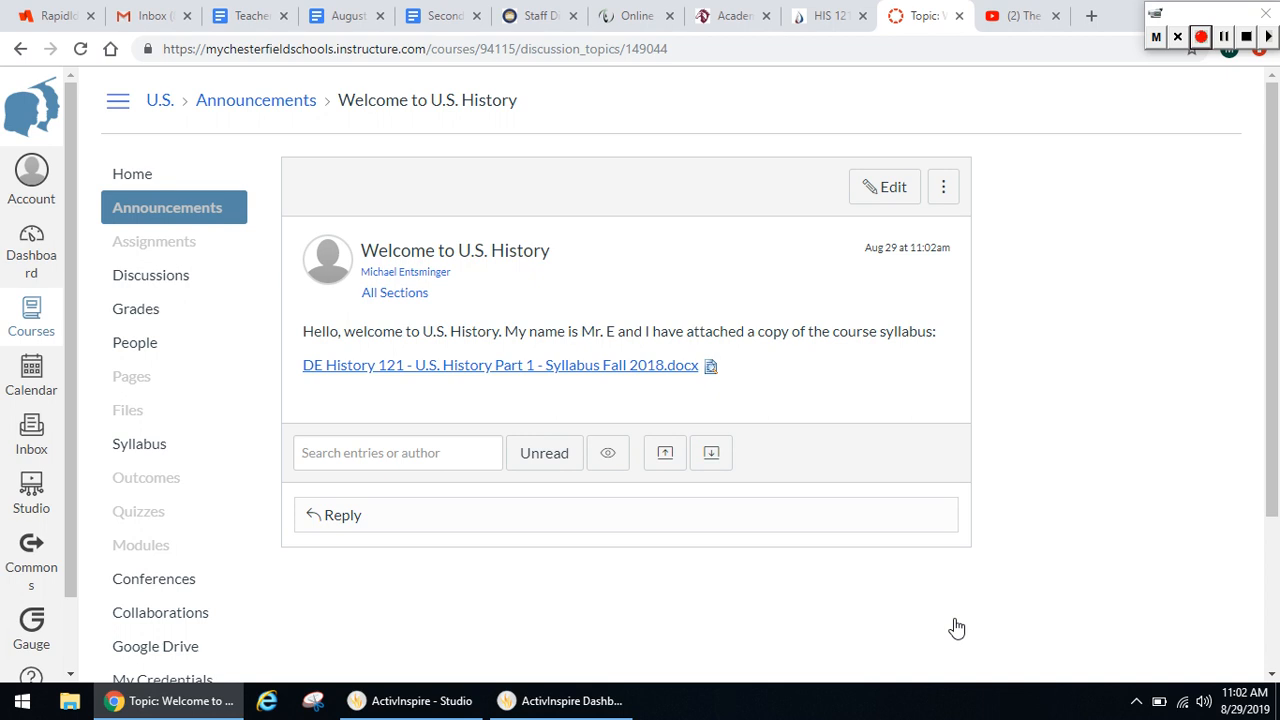
# Reopen the saved welcome announcement for editing, review its posting options, and save it again
pyautogui.click(897, 203)
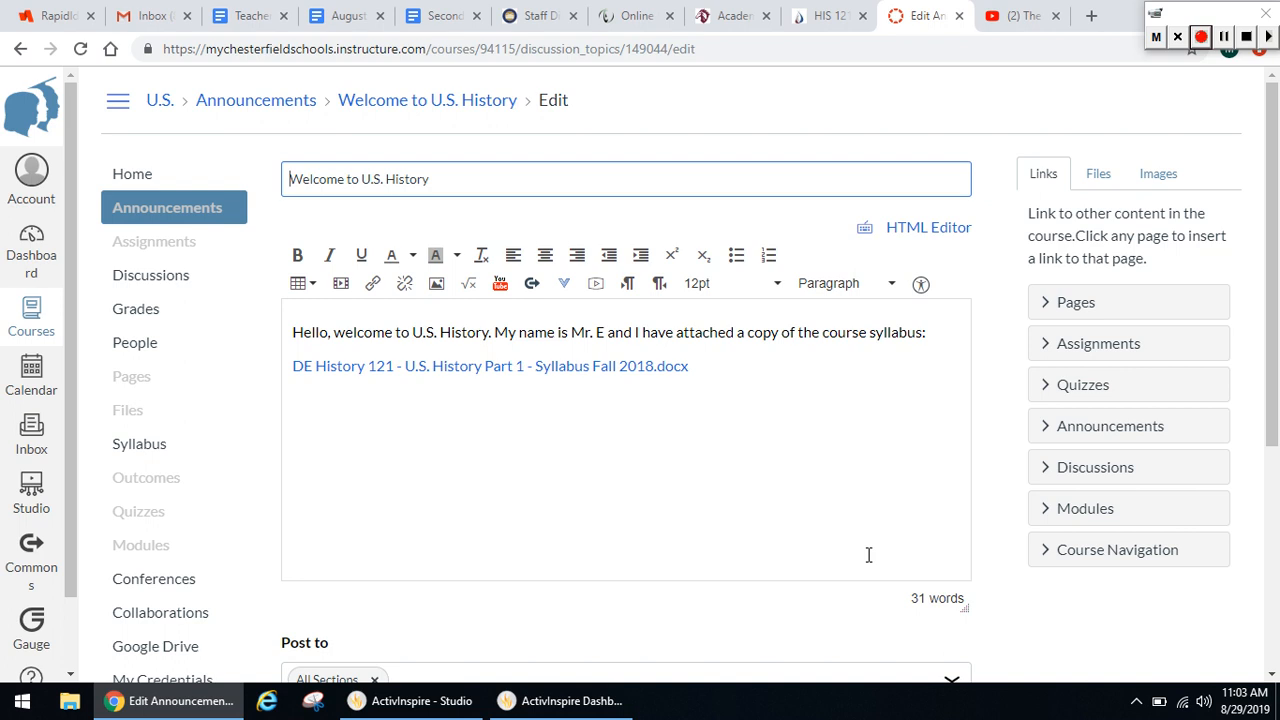
pyautogui.scroll(-3, 1273, 280)
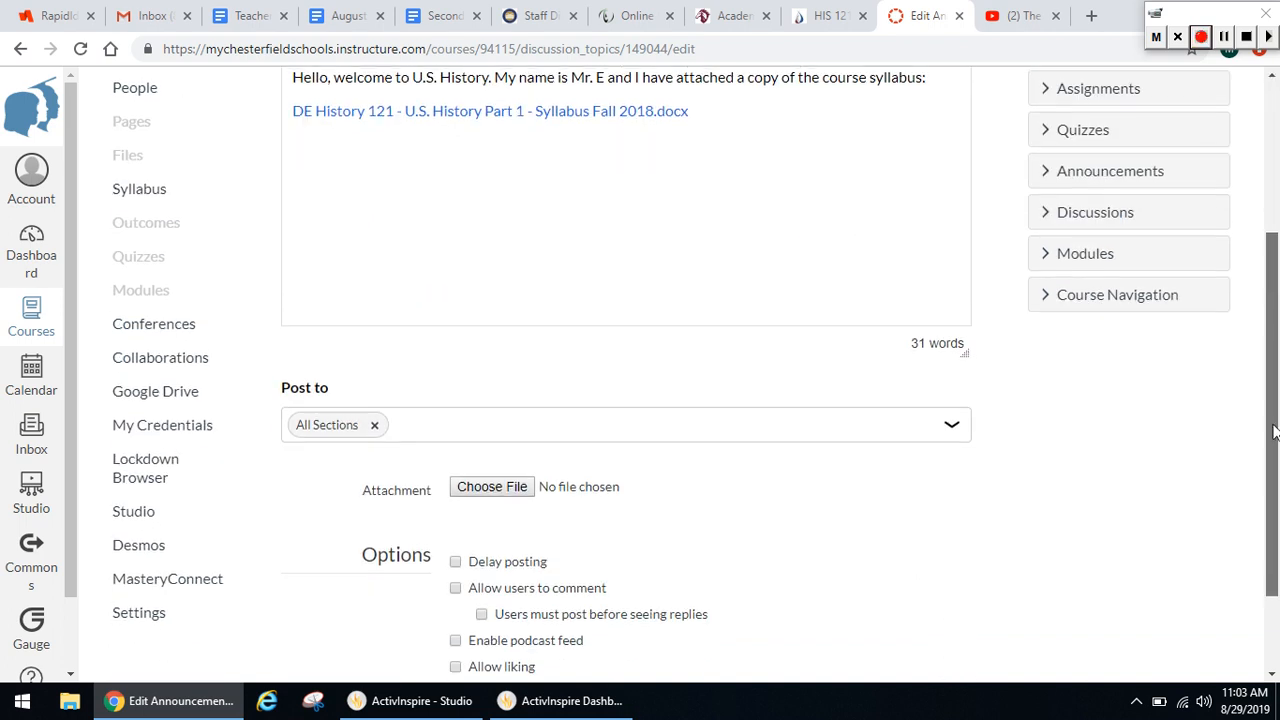
pyautogui.scroll(-1, 1270, 525)
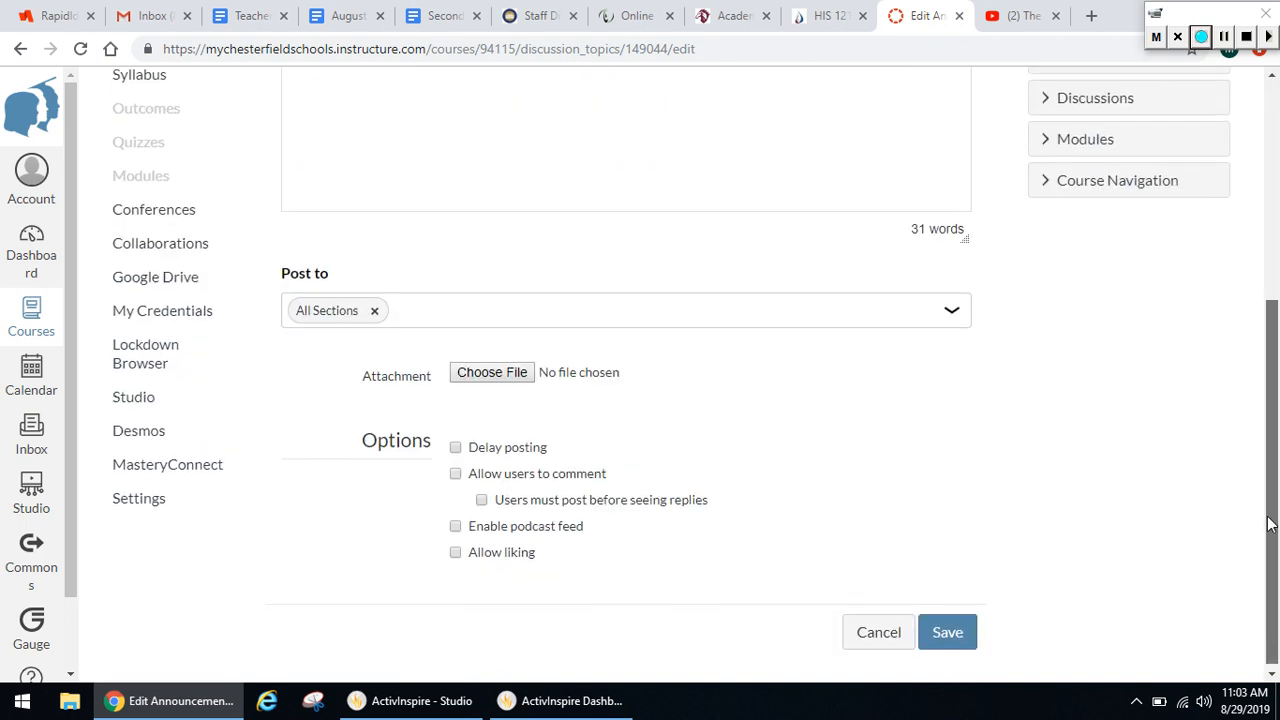
pyautogui.click(958, 636)
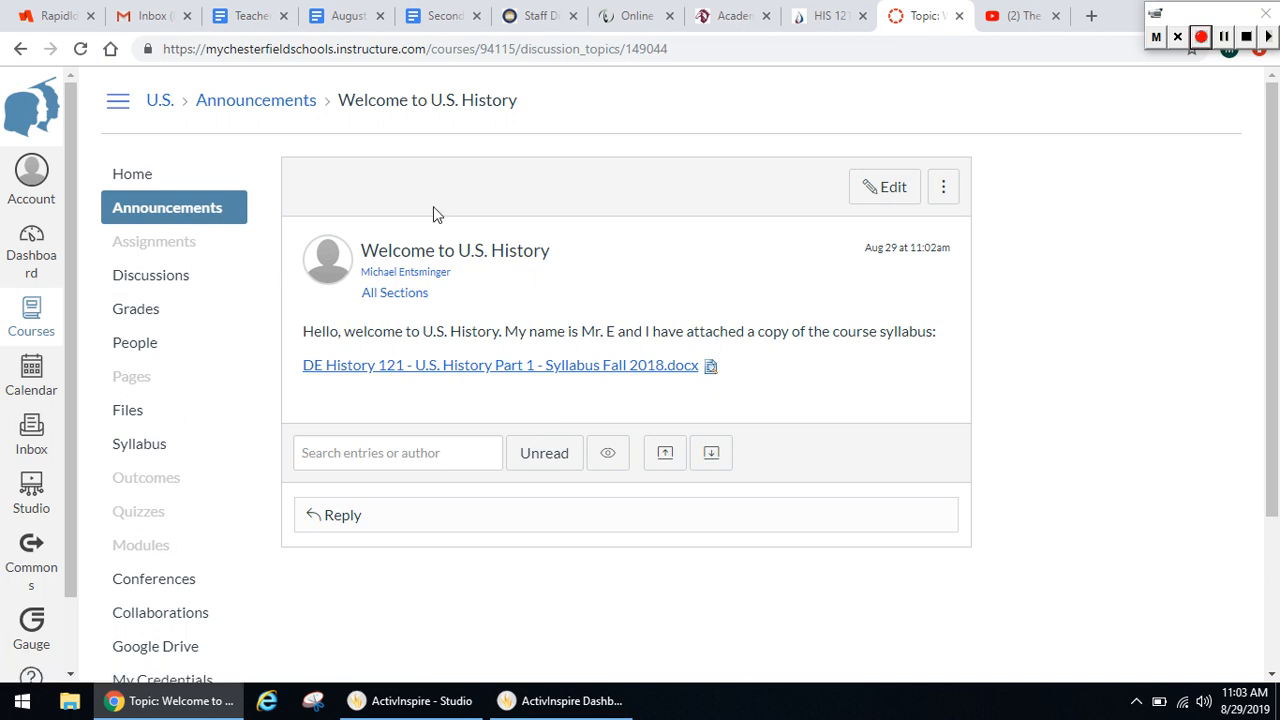
# Start a new module from the course home page and name it "Lesson 1 - New World Beginnings"
pyautogui.click(168, 176)
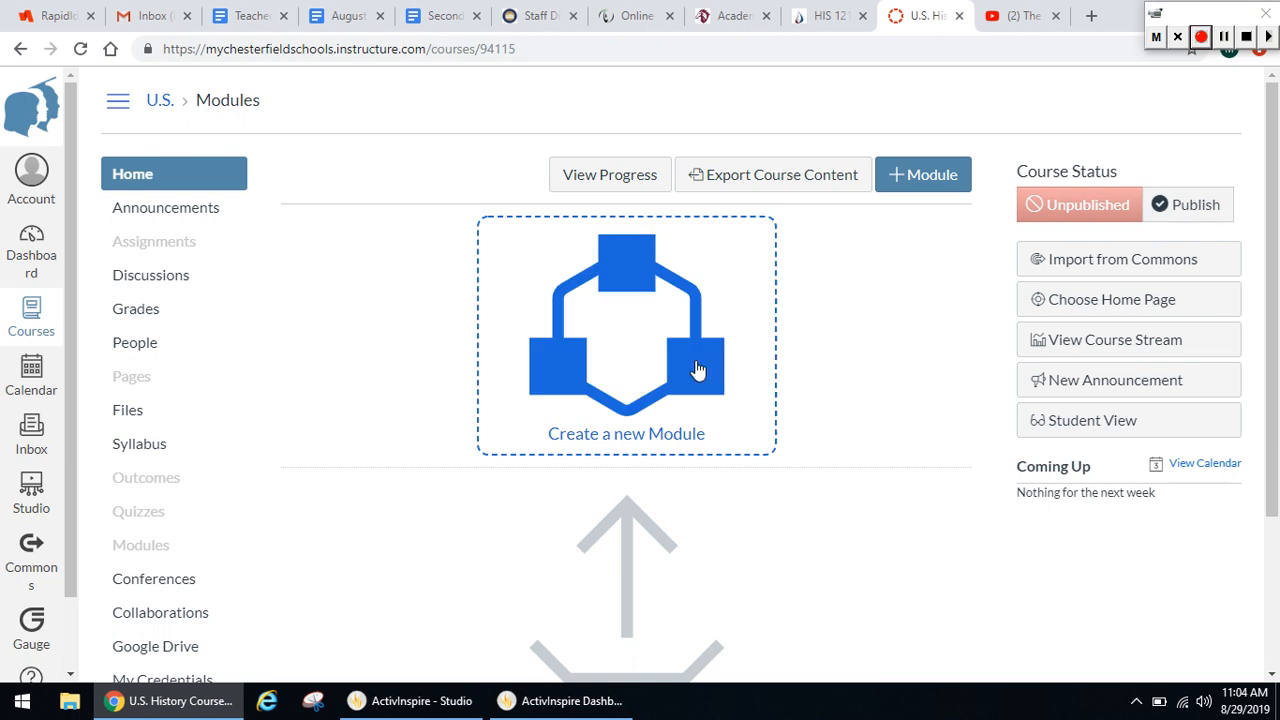
pyautogui.click(640, 382)
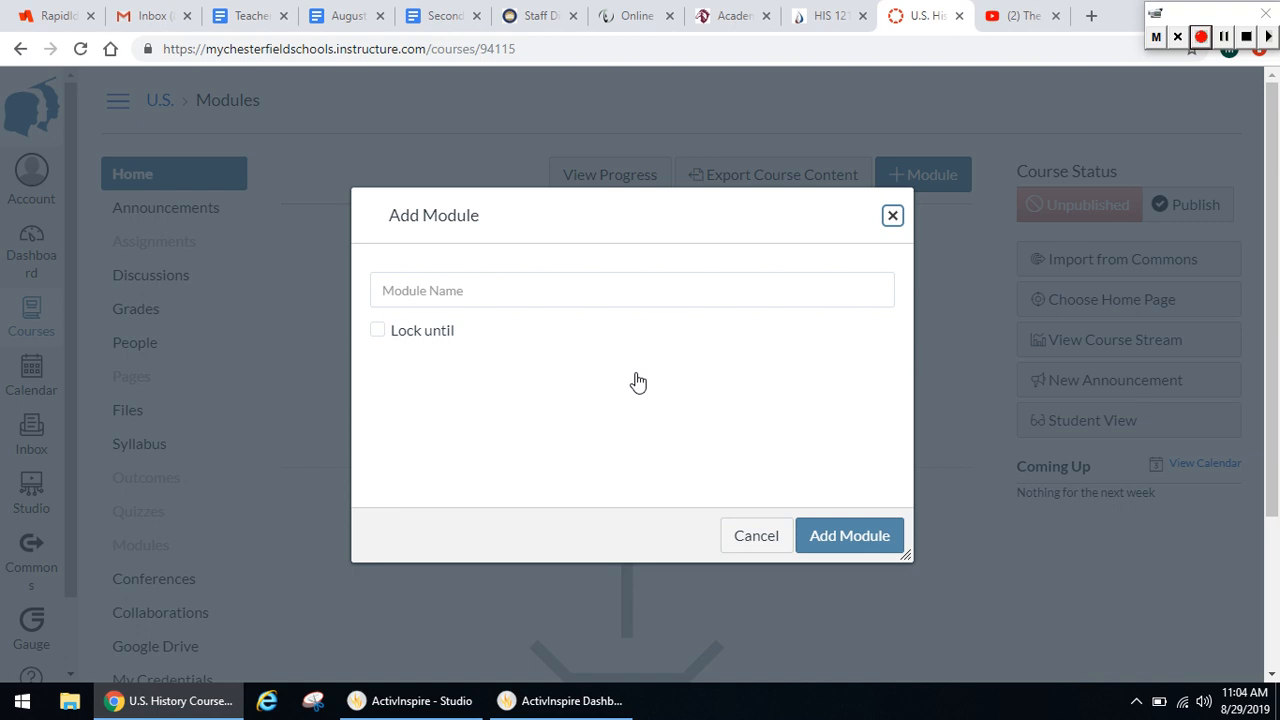
pyautogui.click(549, 285)
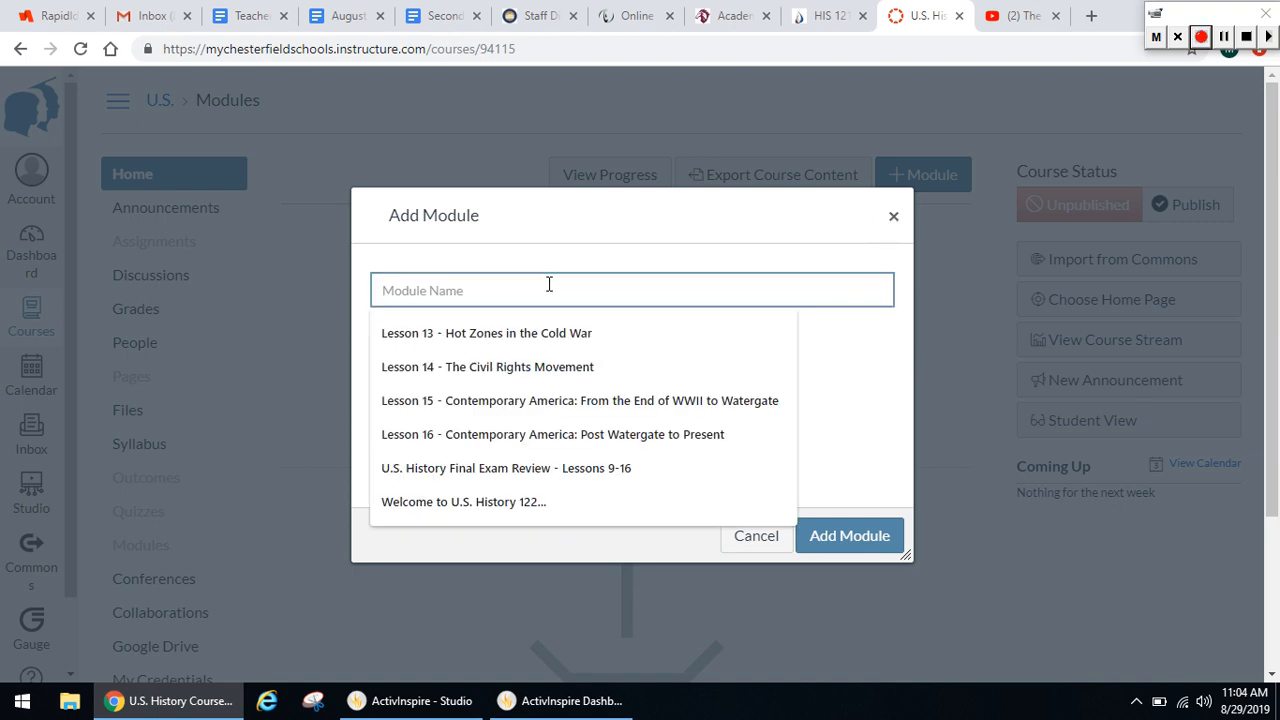
pyautogui.write('Lesson ')
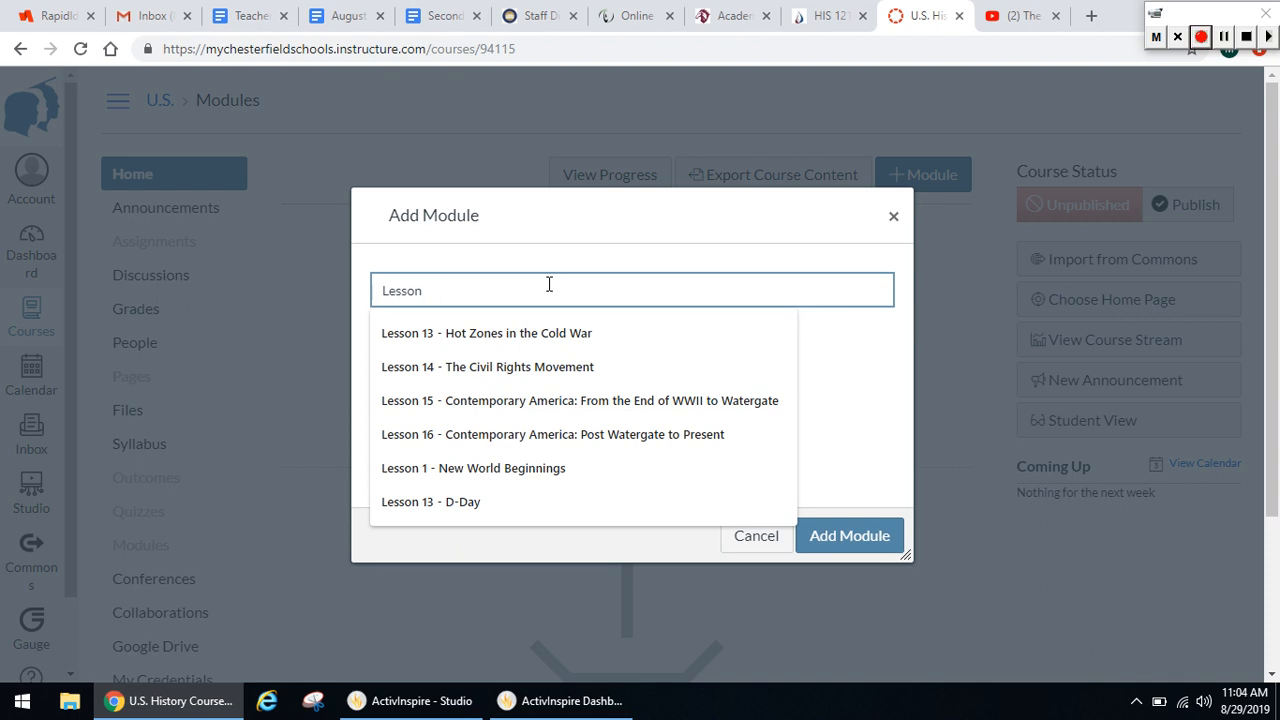
pyautogui.write('1 - New World Beginnings')
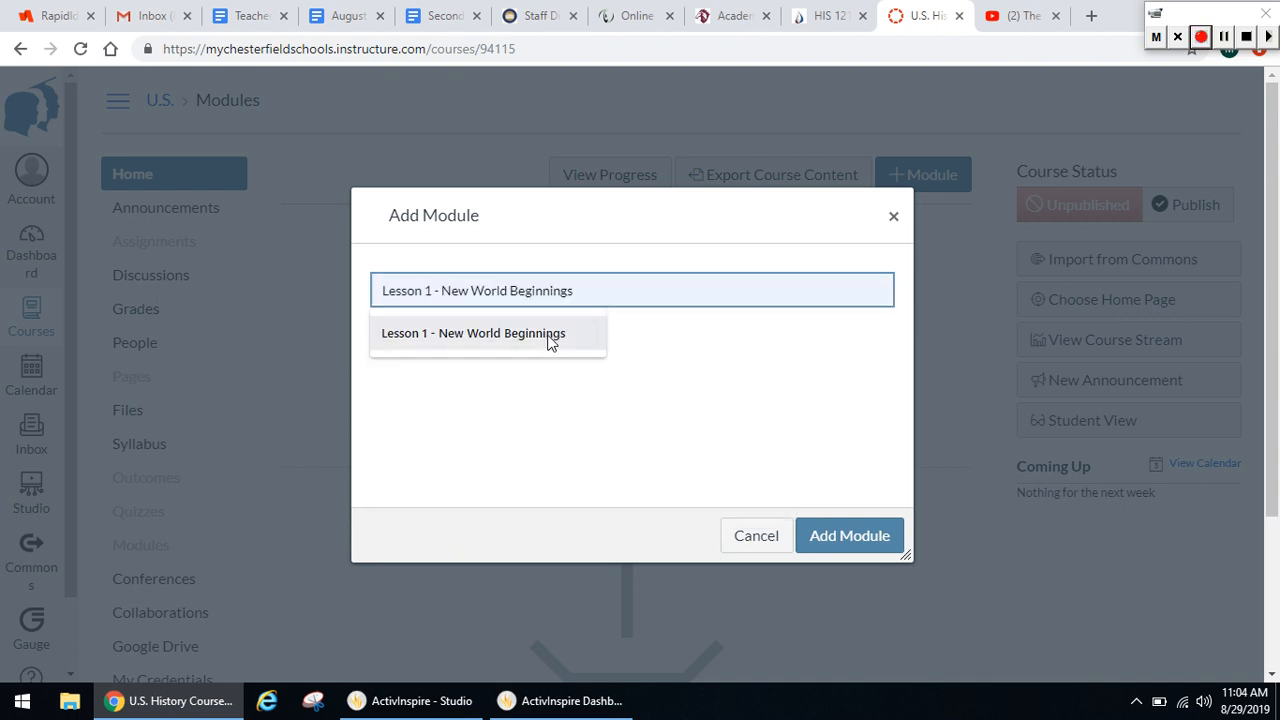
pyautogui.click(549, 342)
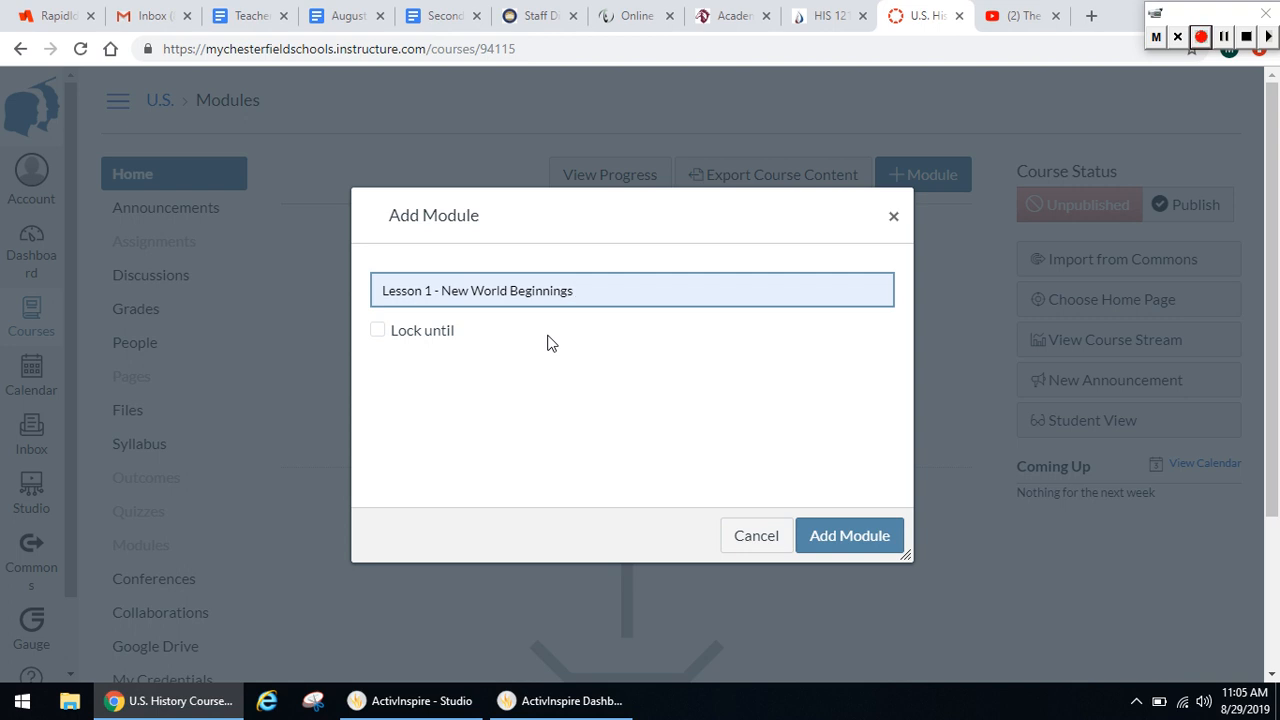
# Append "(this lesson pairs with Chapter 1 in OpenStax U.S. History)" to the module name, add the module and publish it
pyautogui.write('(')
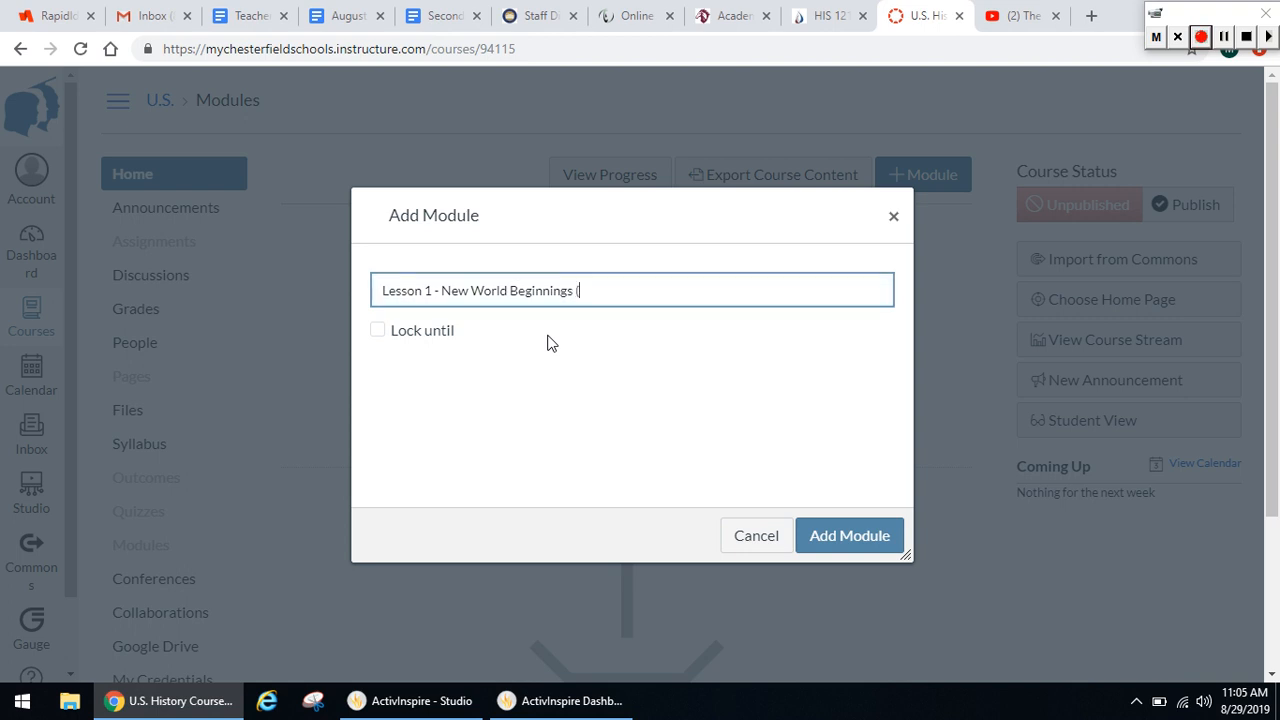
pyautogui.write('the')
pyautogui.write('is lesson ')
pyautogui.write('pairs with ')
pyautogui.write('Chatper 3')
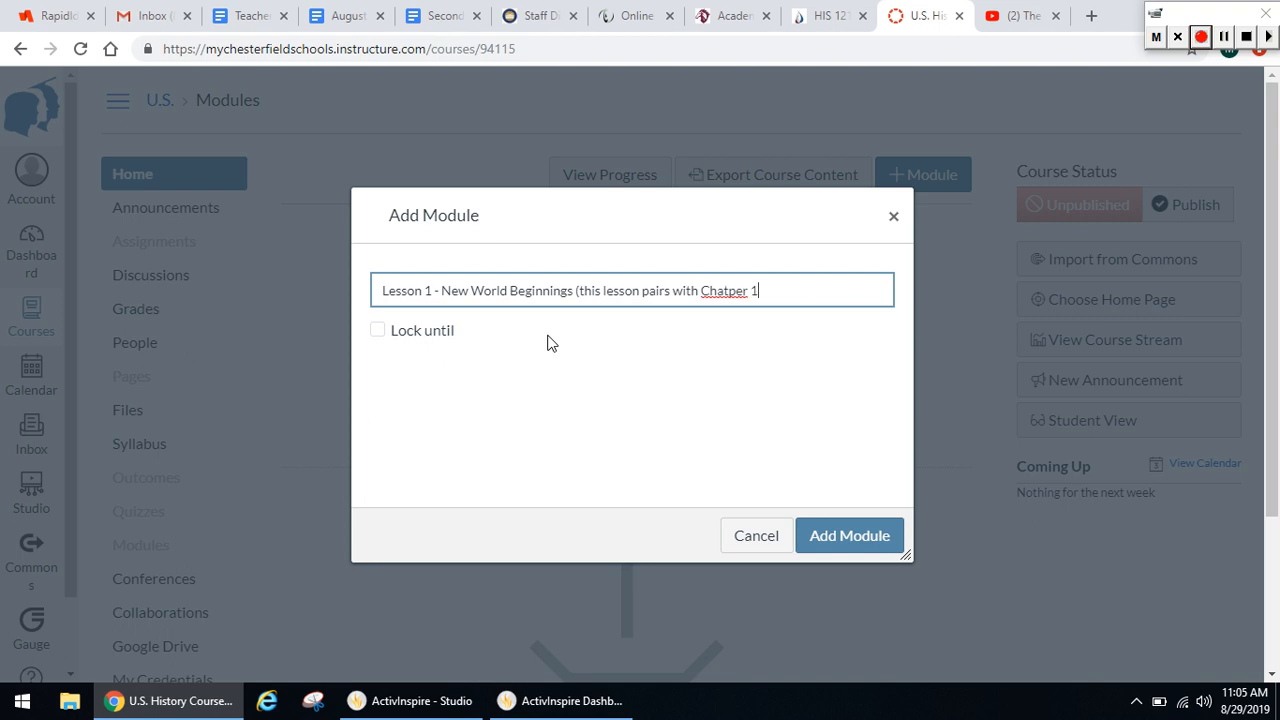
pyautogui.press('BackSpace')
pyautogui.press('BackSpace')
pyautogui.press('BackSpace')
pyautogui.press('BackSpace')
pyautogui.press('BackSpace')
pyautogui.press('BackSpace')
pyautogui.write('pter 1 in OpenStax ')
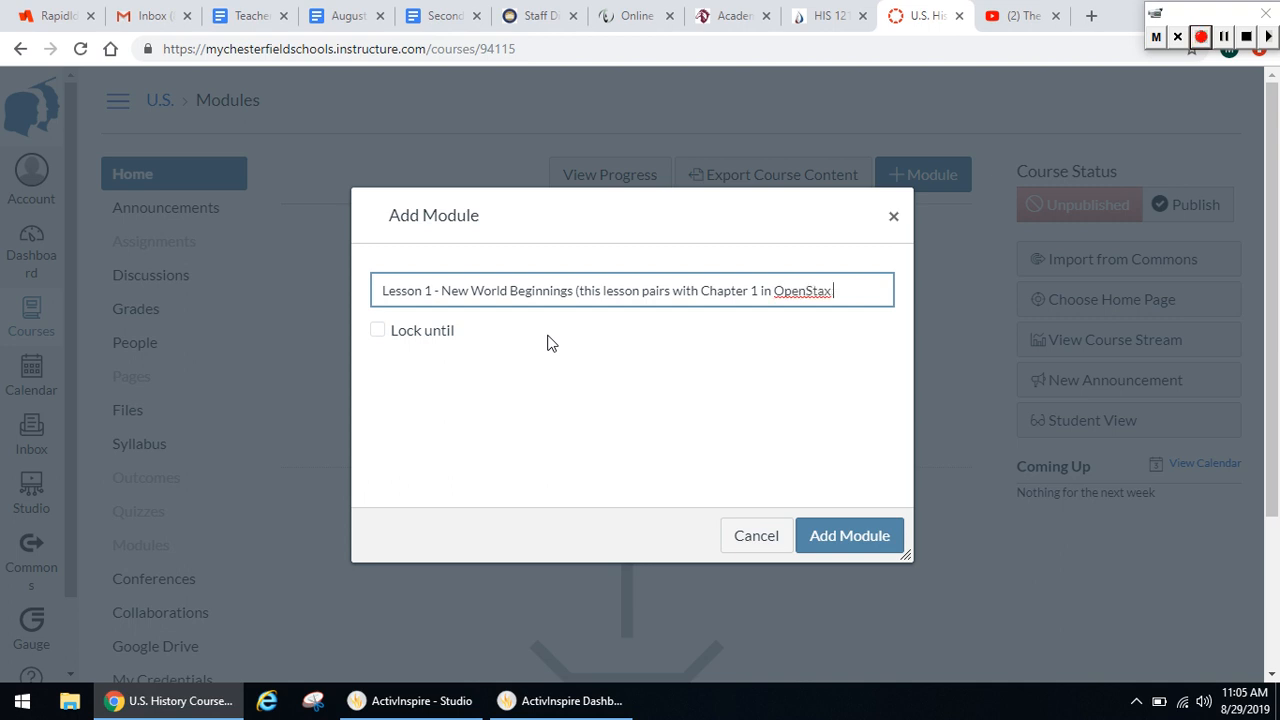
pyautogui.write('U.S. History')
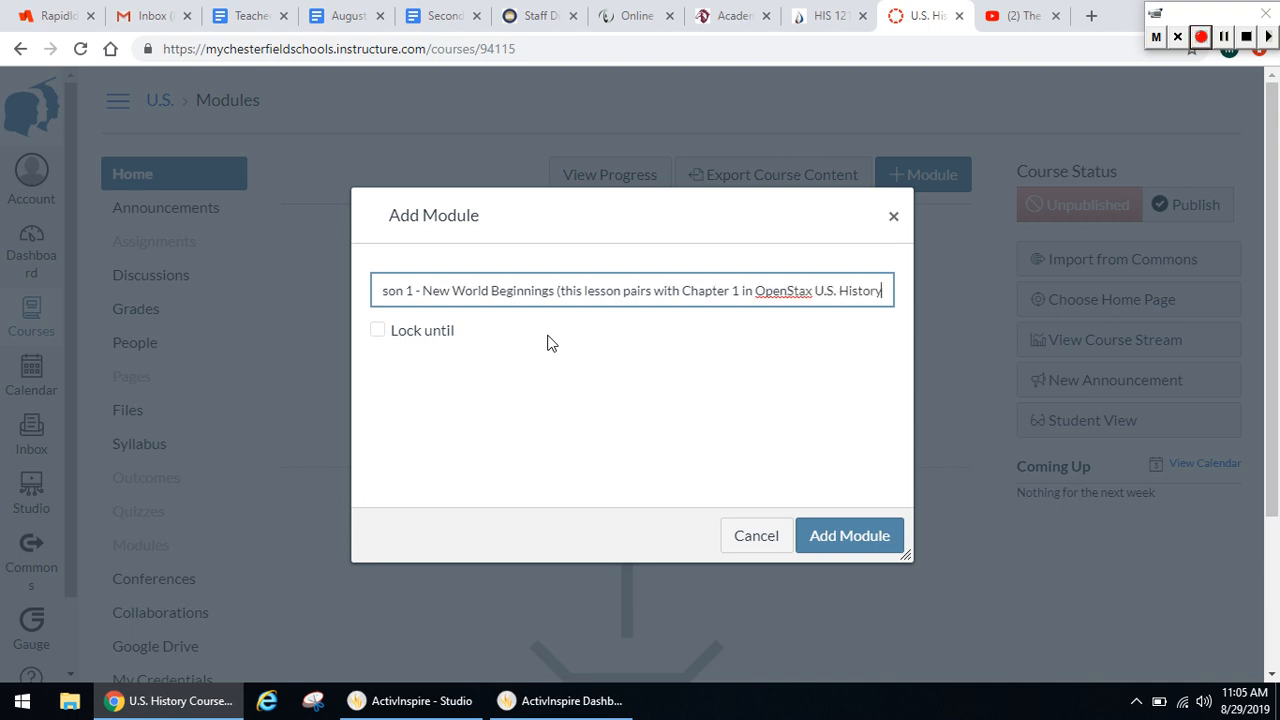
pyautogui.write(')')
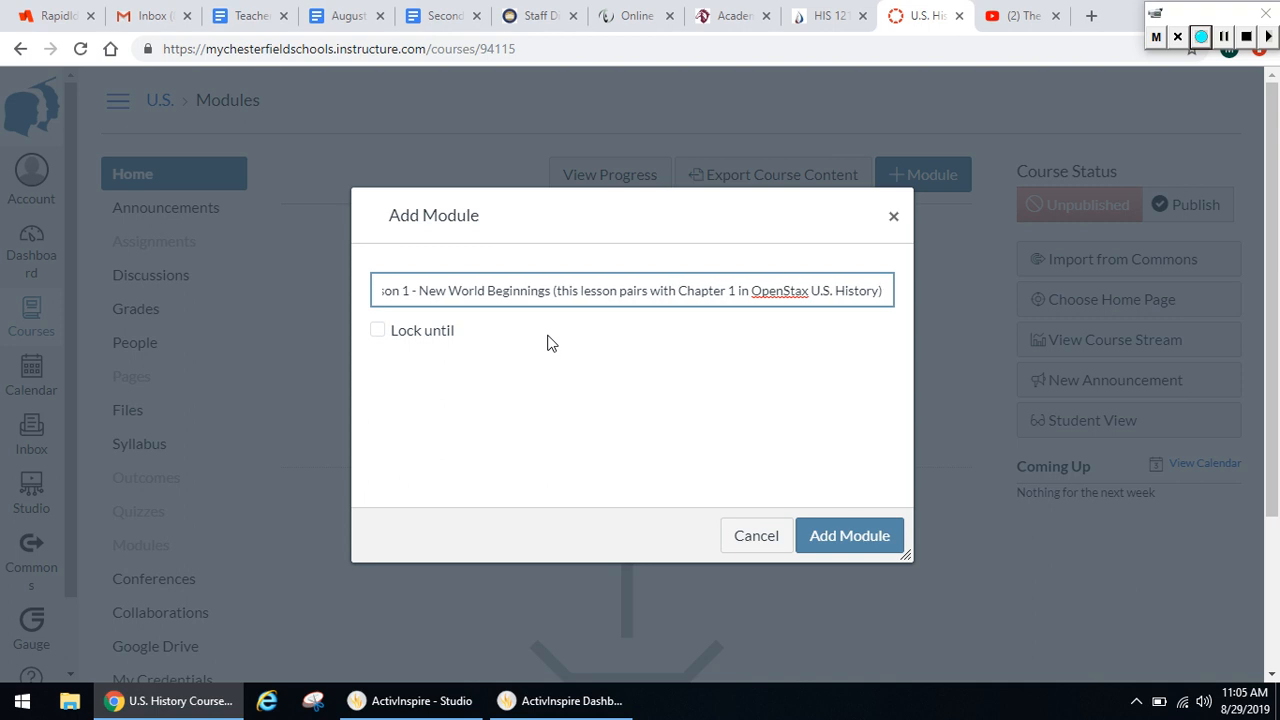
pyautogui.click(849, 536)
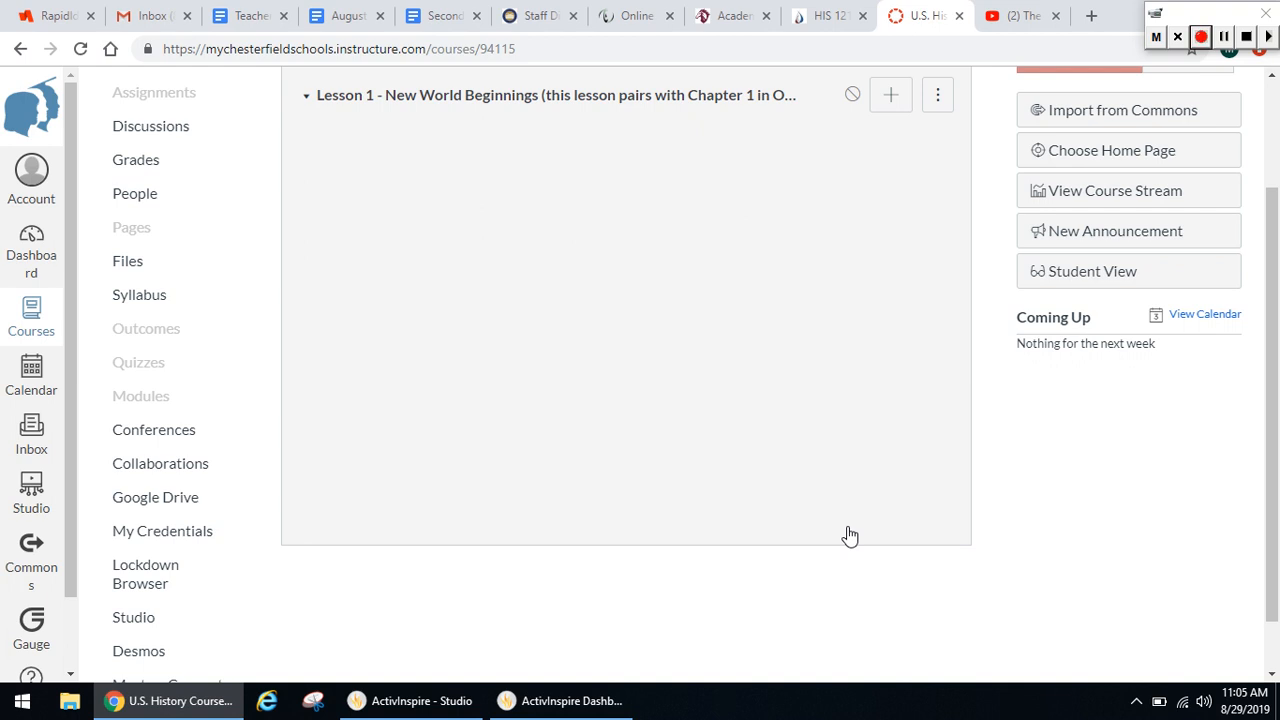
pyautogui.click(853, 98)
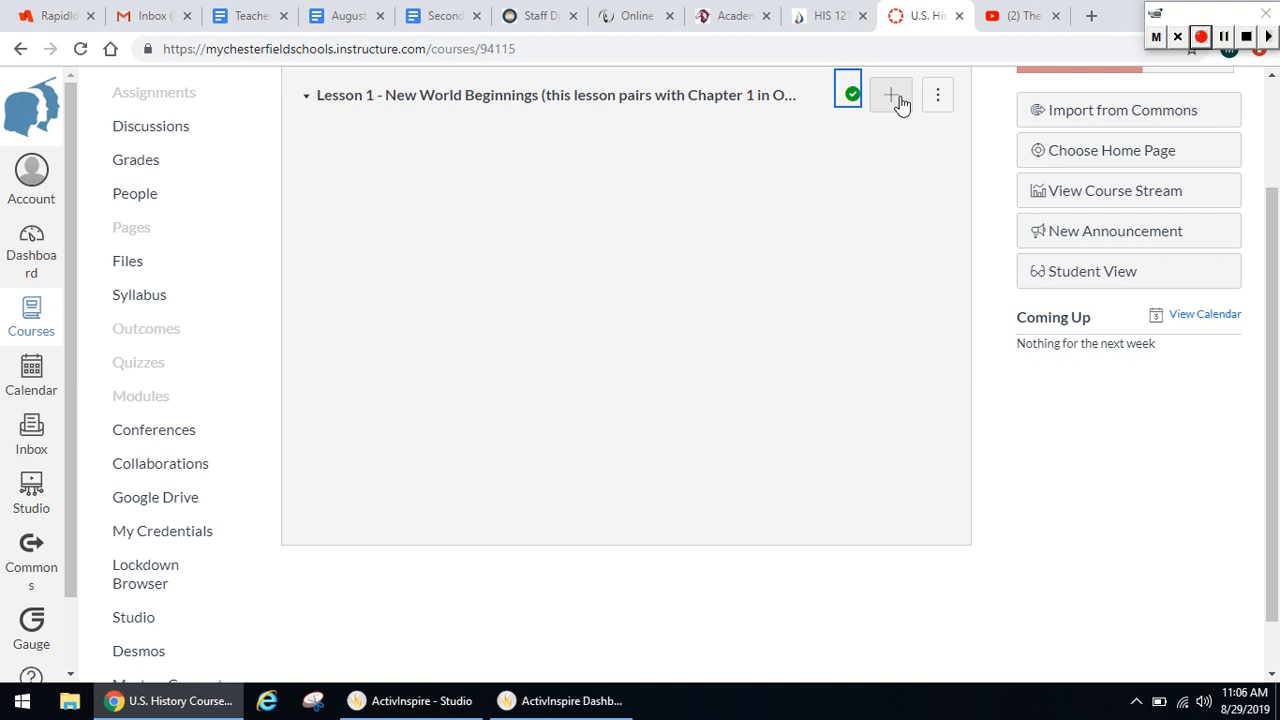
# Add a new file item to the Lesson 1 module, uploading "Lesson 1 - New World Beginnings.ppt" from the "U.S. History 121 Lessons - First Semester" folder
pyautogui.scroll(2, 1277, 190)
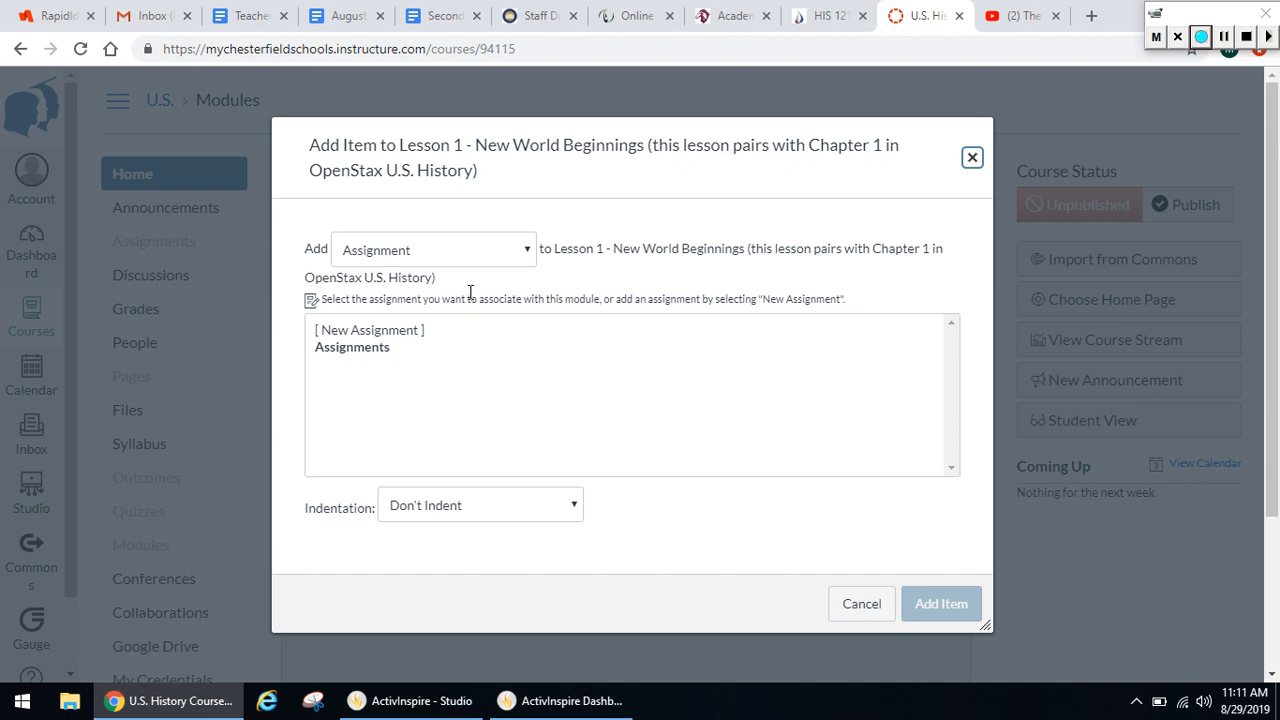
pyautogui.click(533, 253)
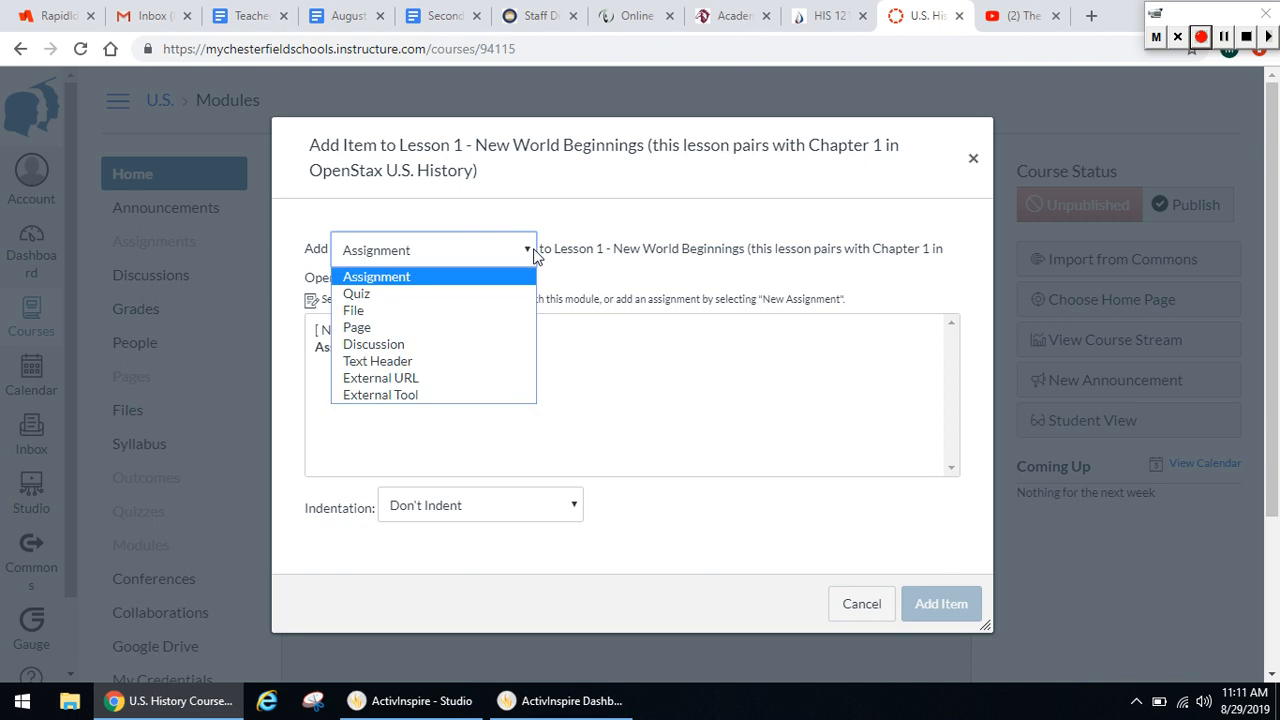
pyautogui.click(476, 314)
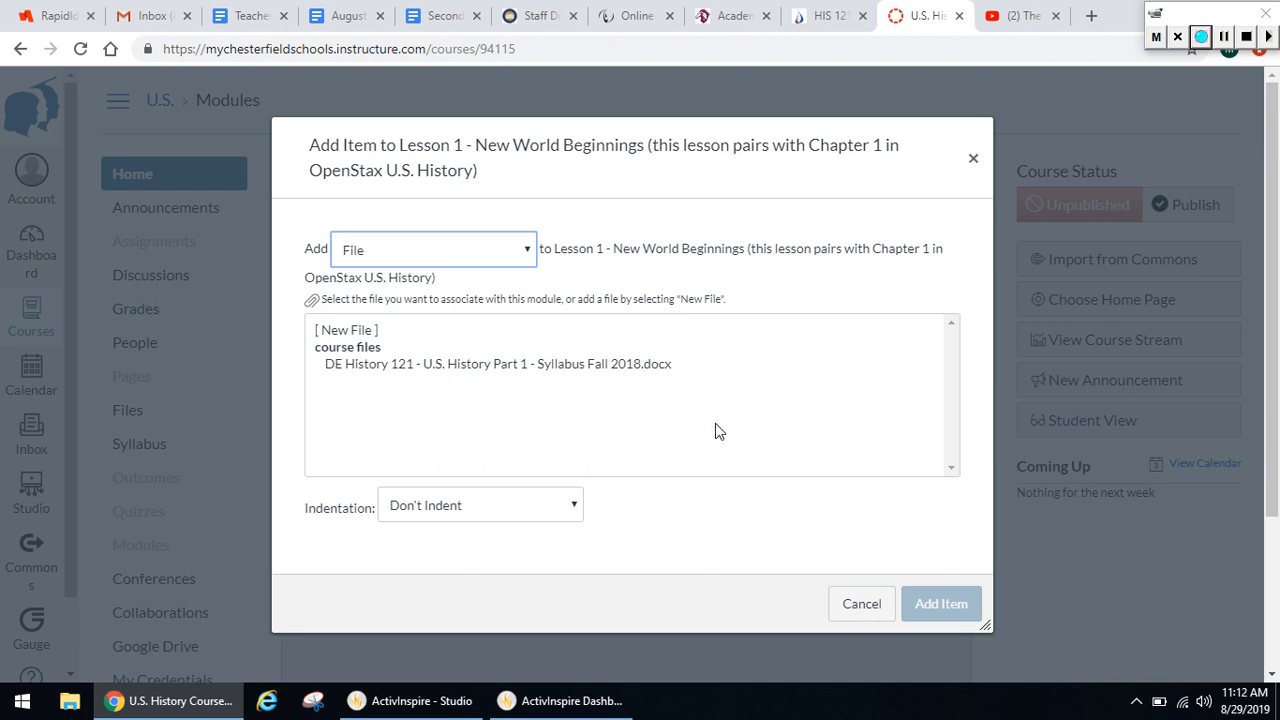
pyautogui.click(357, 335)
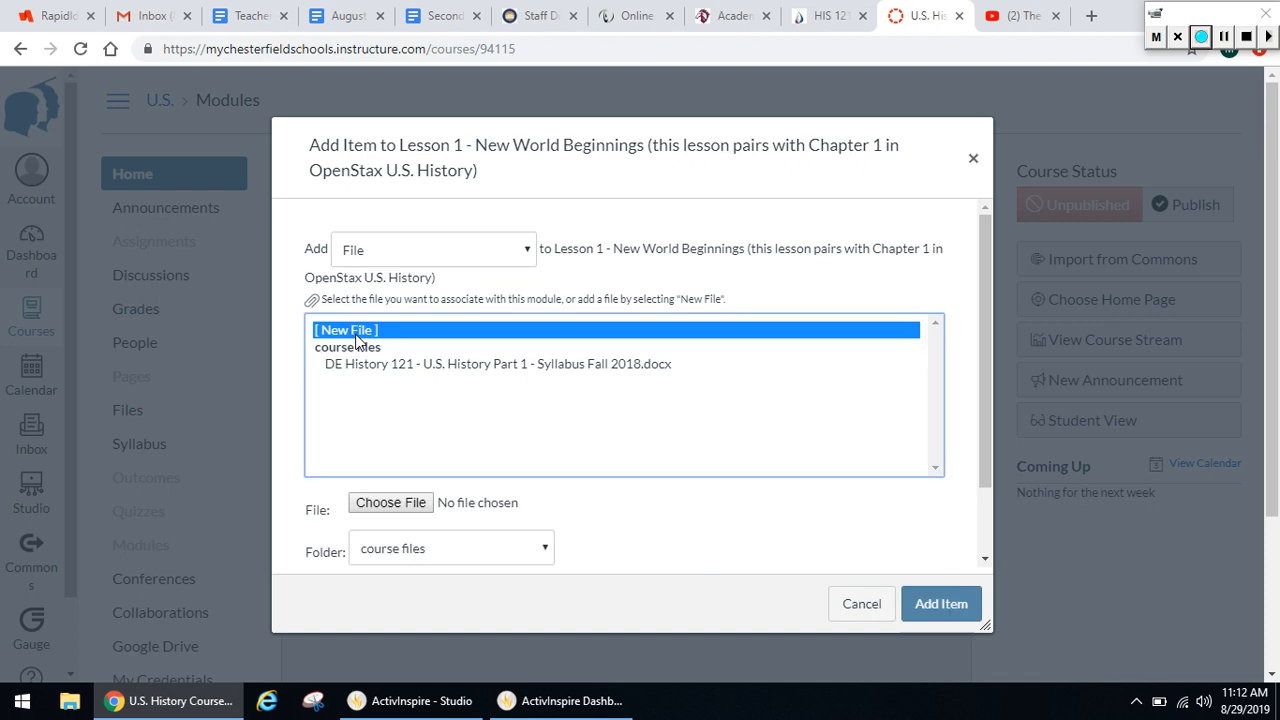
pyautogui.click(400, 508)
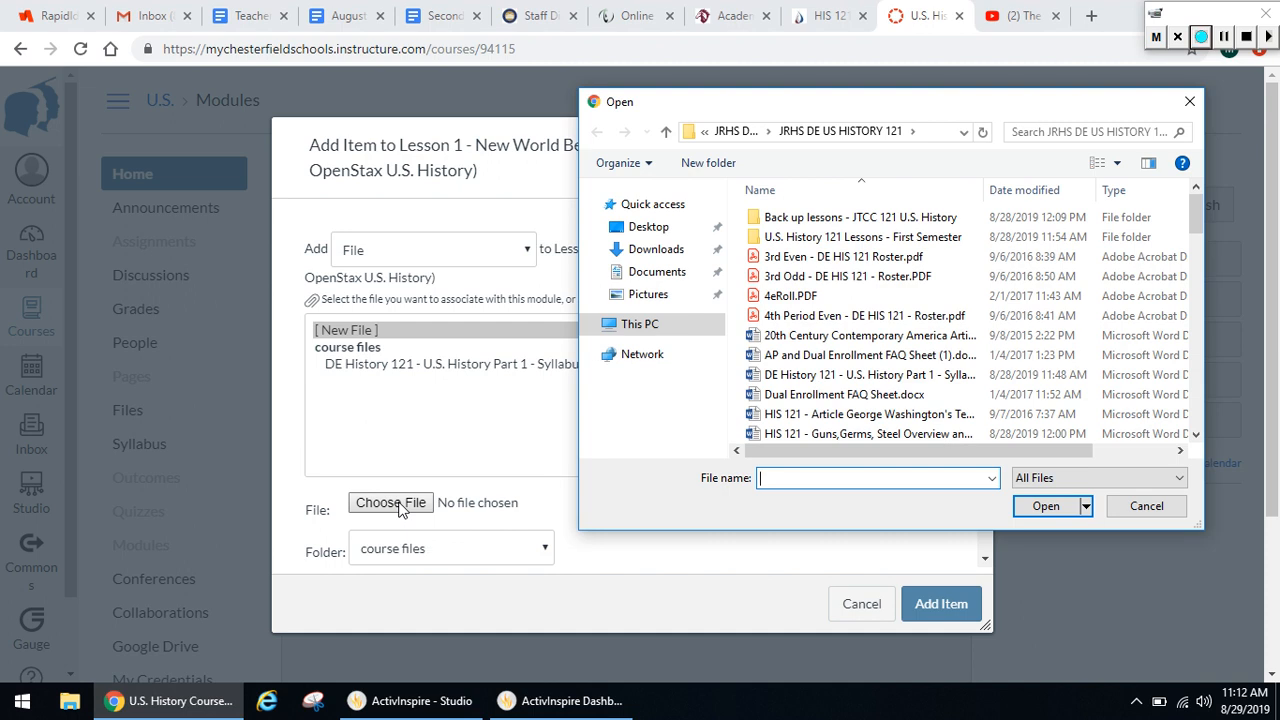
pyautogui.doubleClick(903, 244)
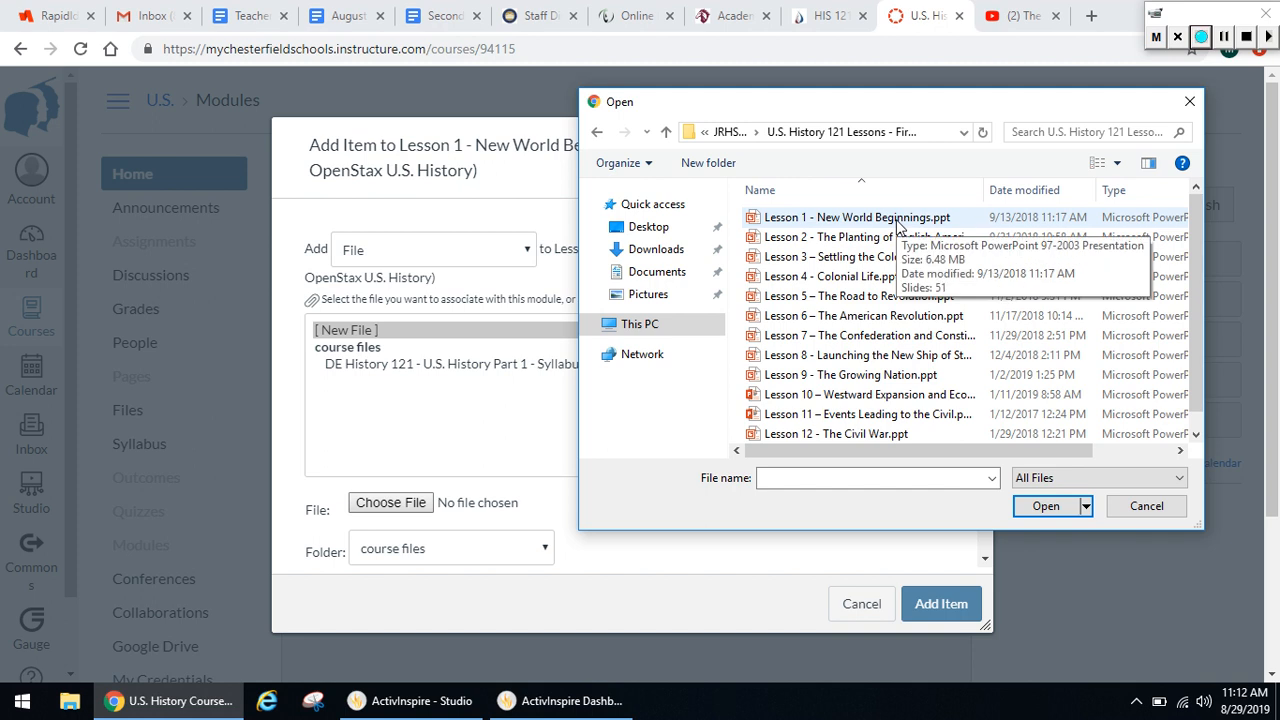
pyautogui.doubleClick(897, 219)
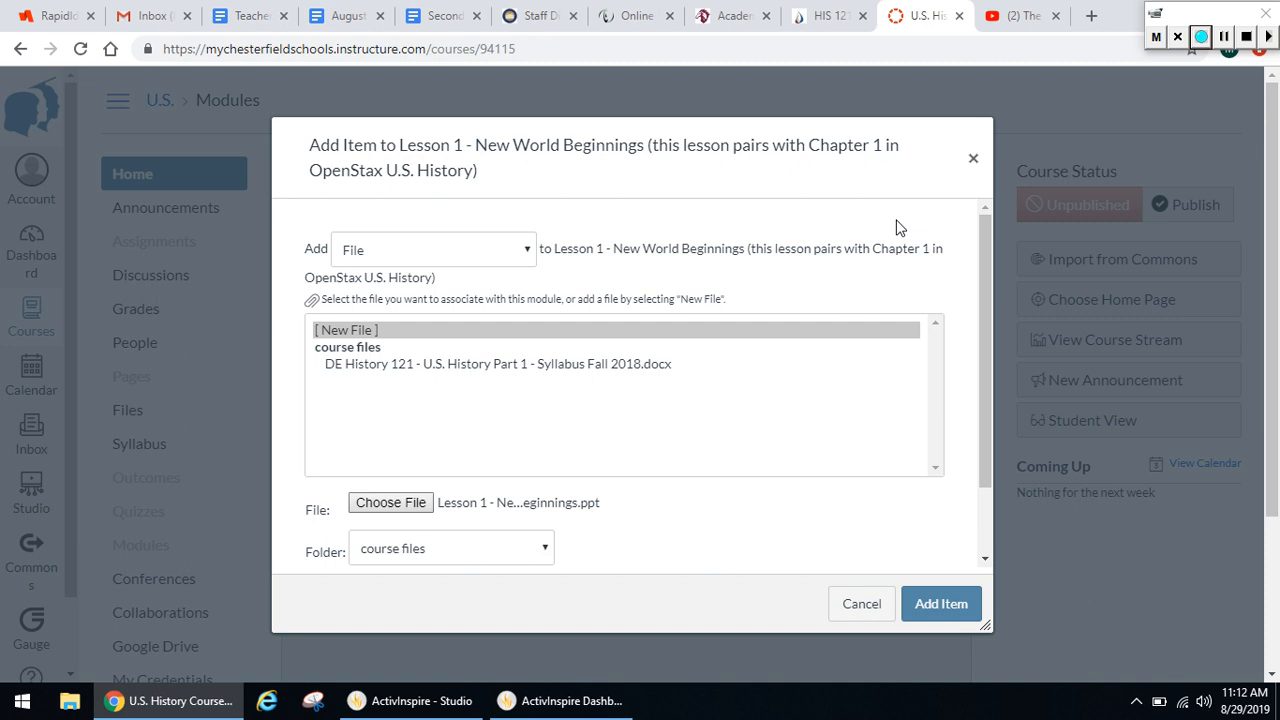
pyautogui.click(940, 605)
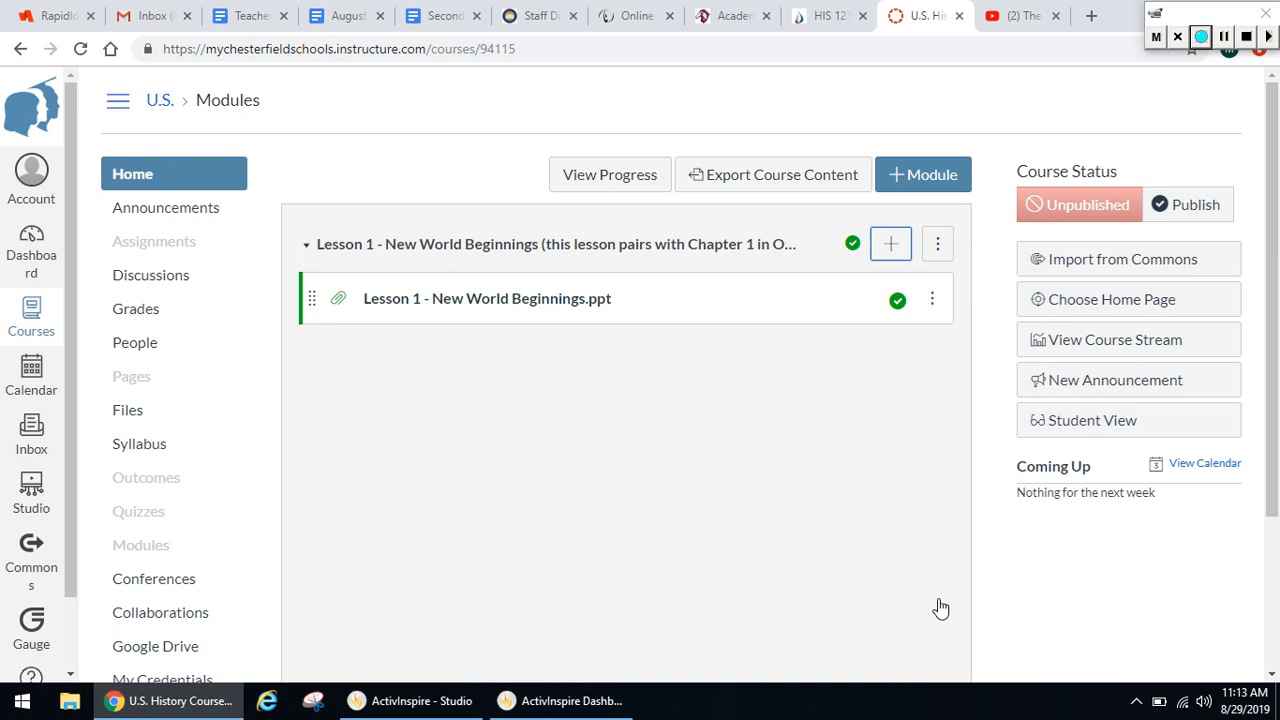
# Start another item for the Lesson 1 module and set its type to External URL
pyautogui.click(893, 248)
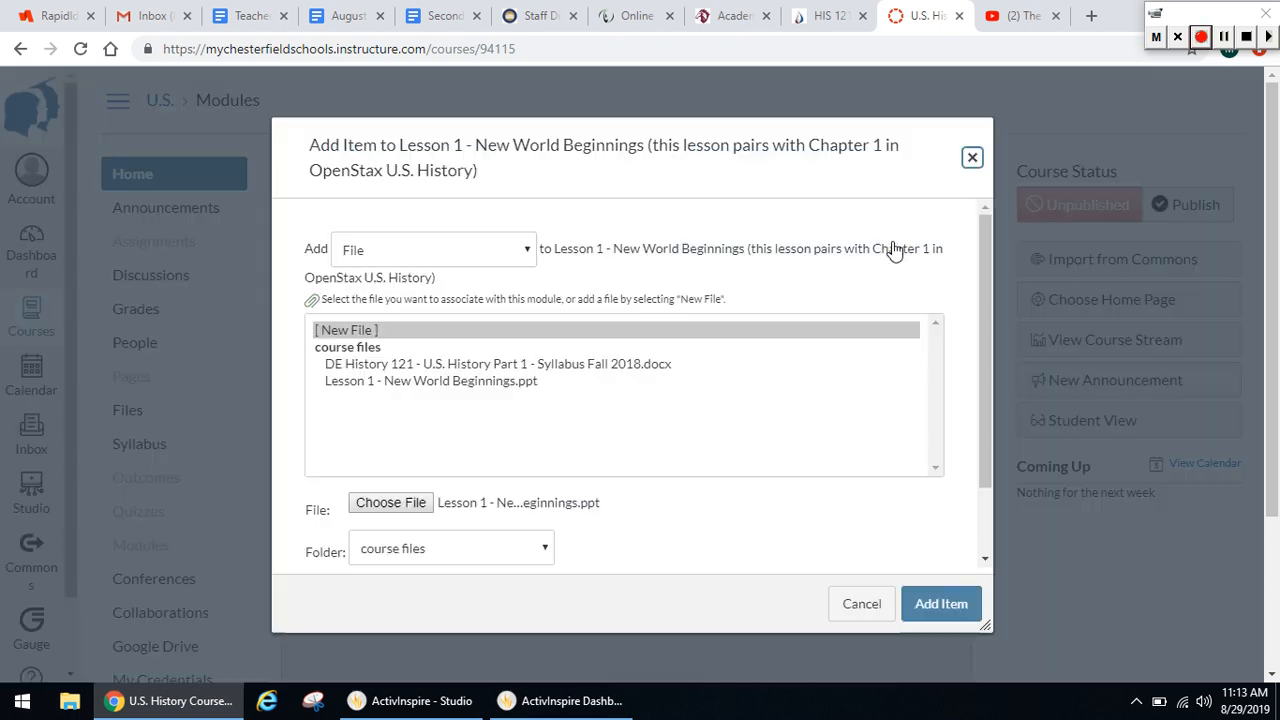
pyautogui.click(527, 256)
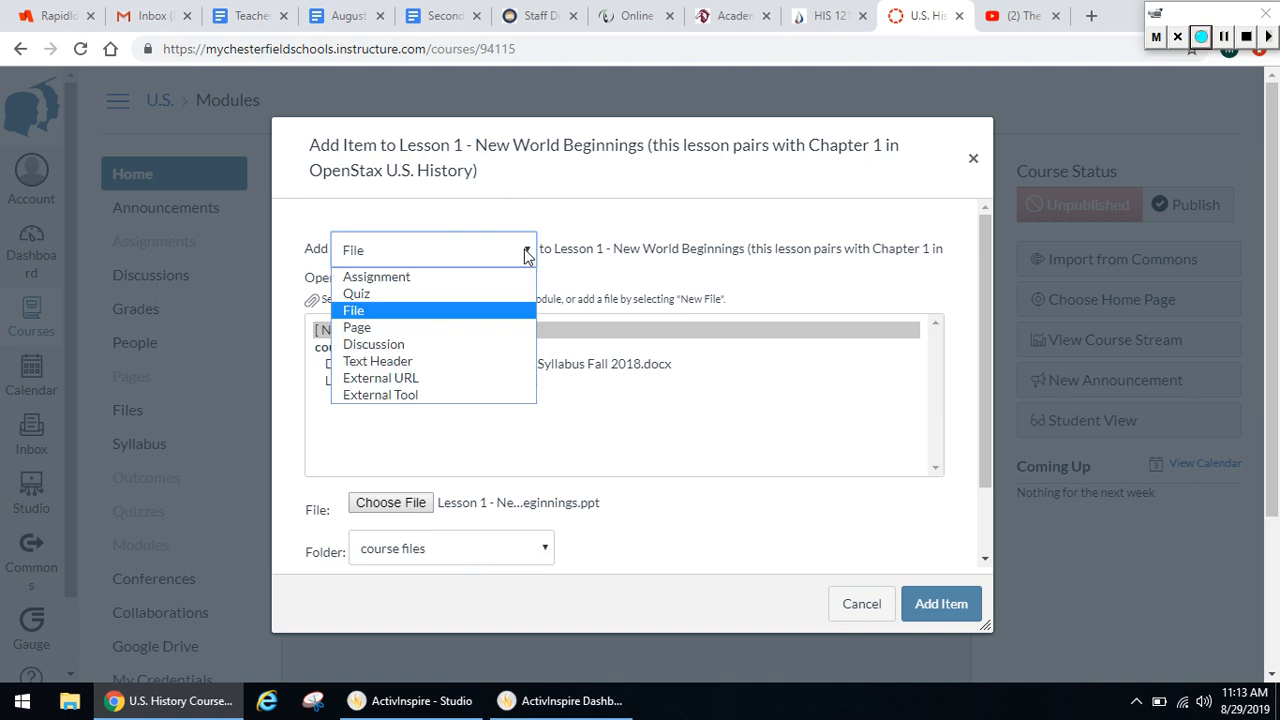
pyautogui.click(475, 387)
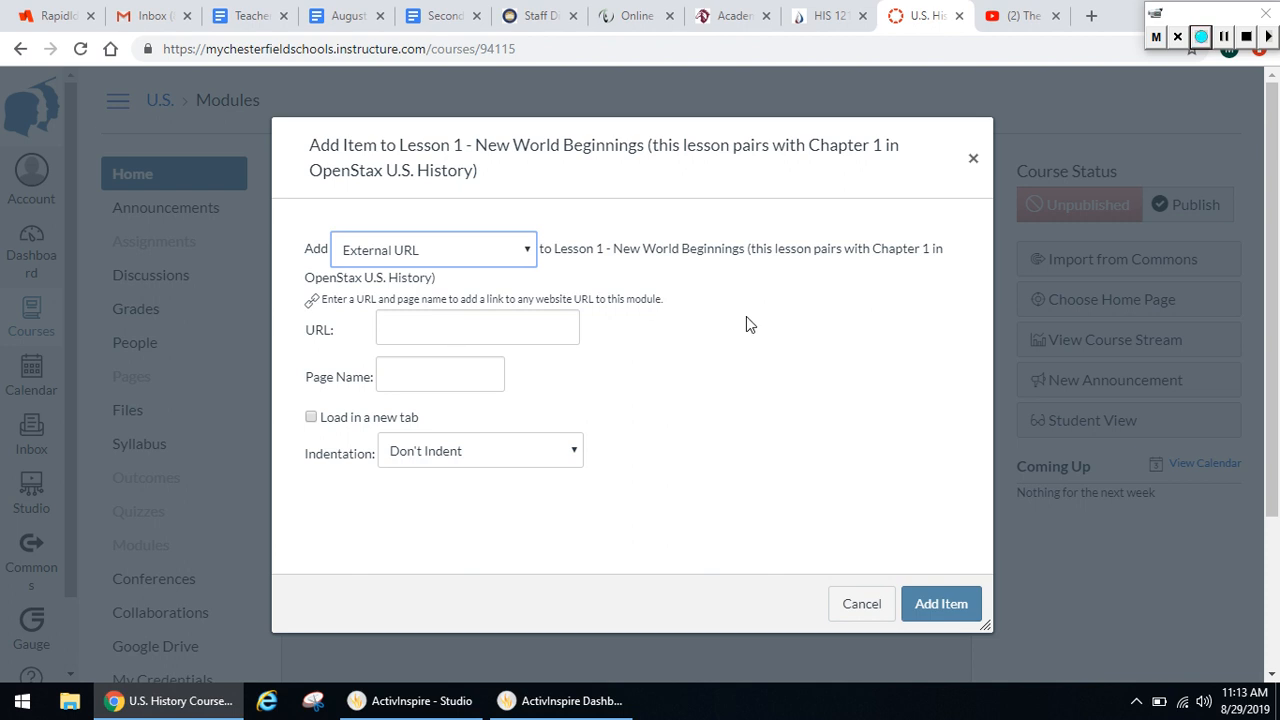
# Copy the address of the Crash Course US History #1 video on YouTube and paste it as the Canvas item's URL
pyautogui.click(1021, 25)
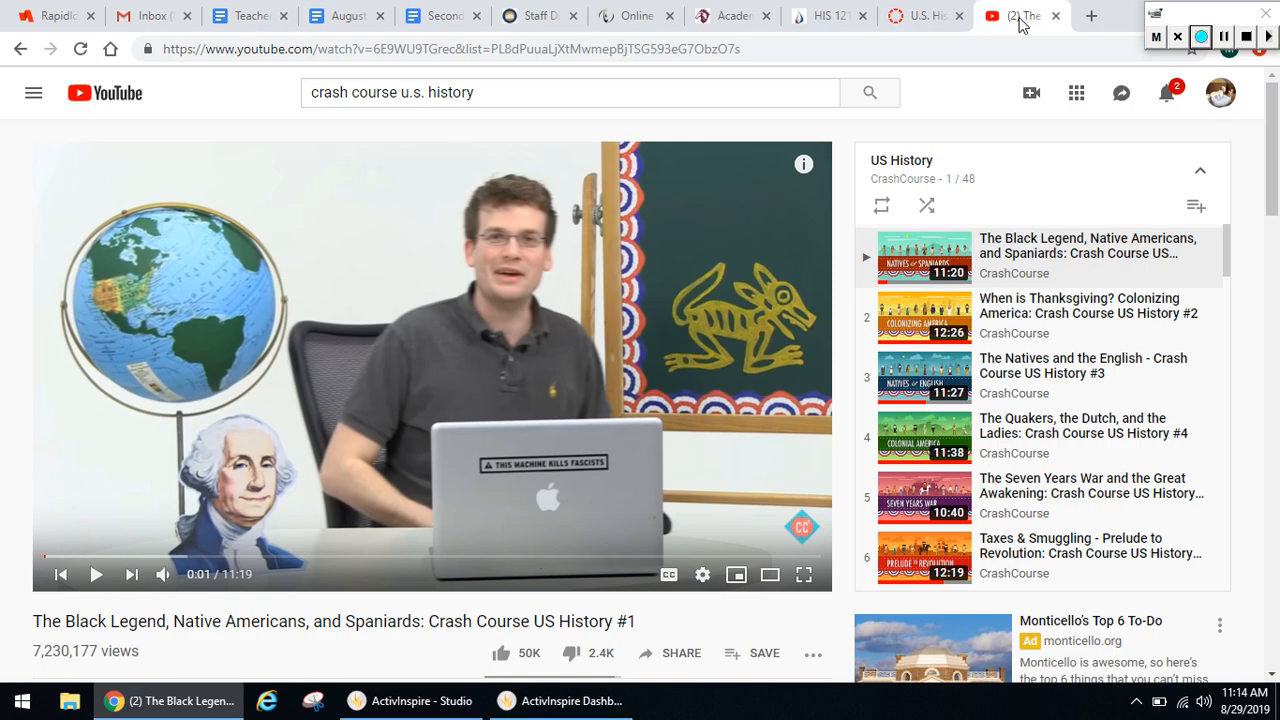
pyautogui.click(786, 46)
pyautogui.rightClick(786, 46)
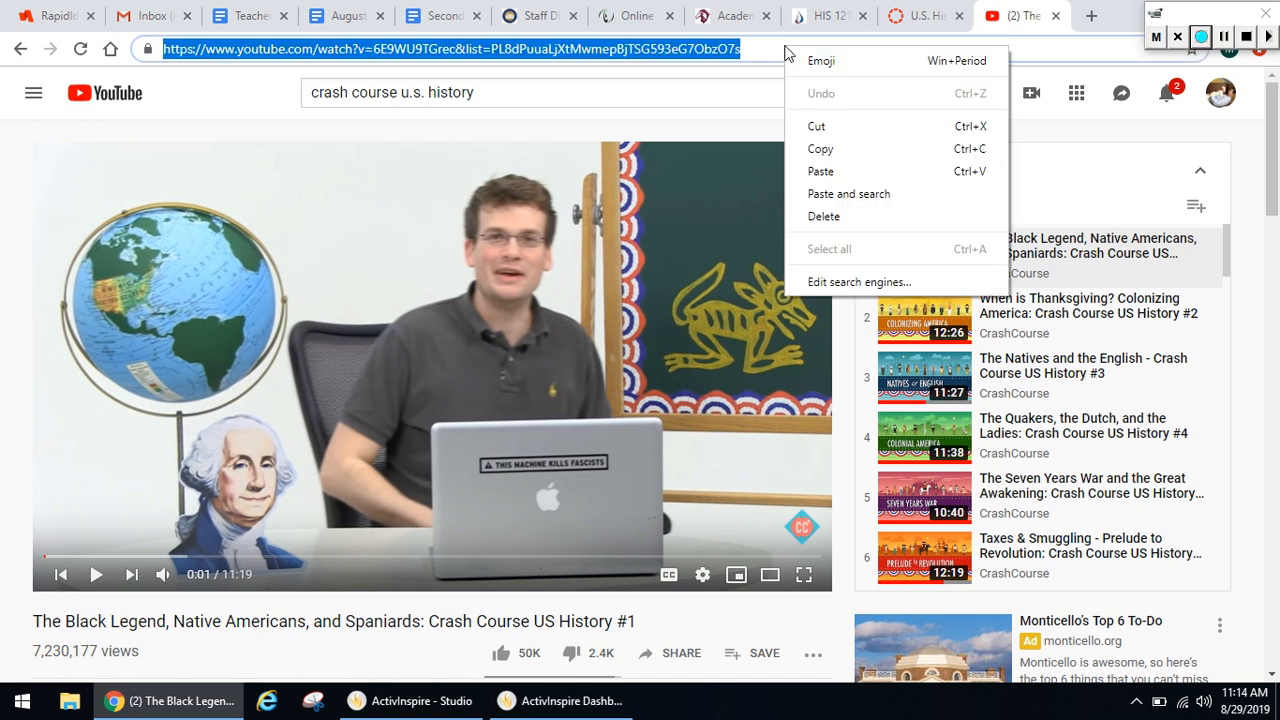
pyautogui.click(859, 150)
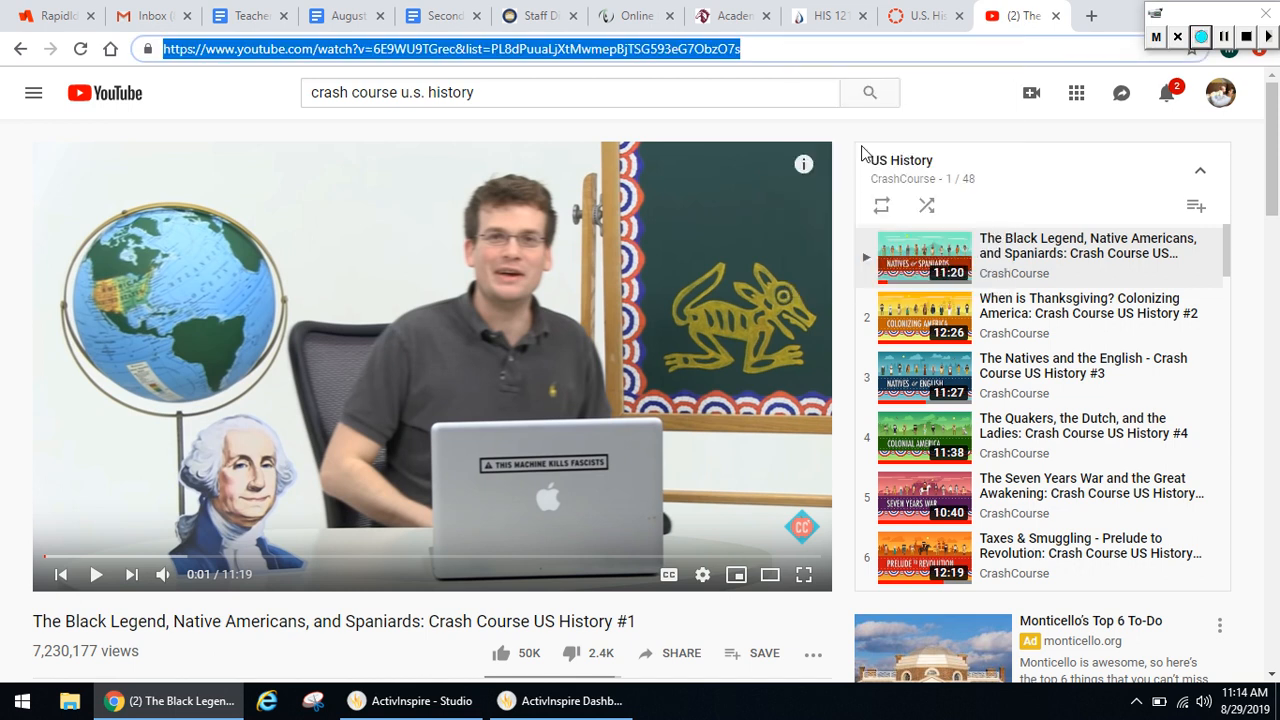
pyautogui.click(927, 17)
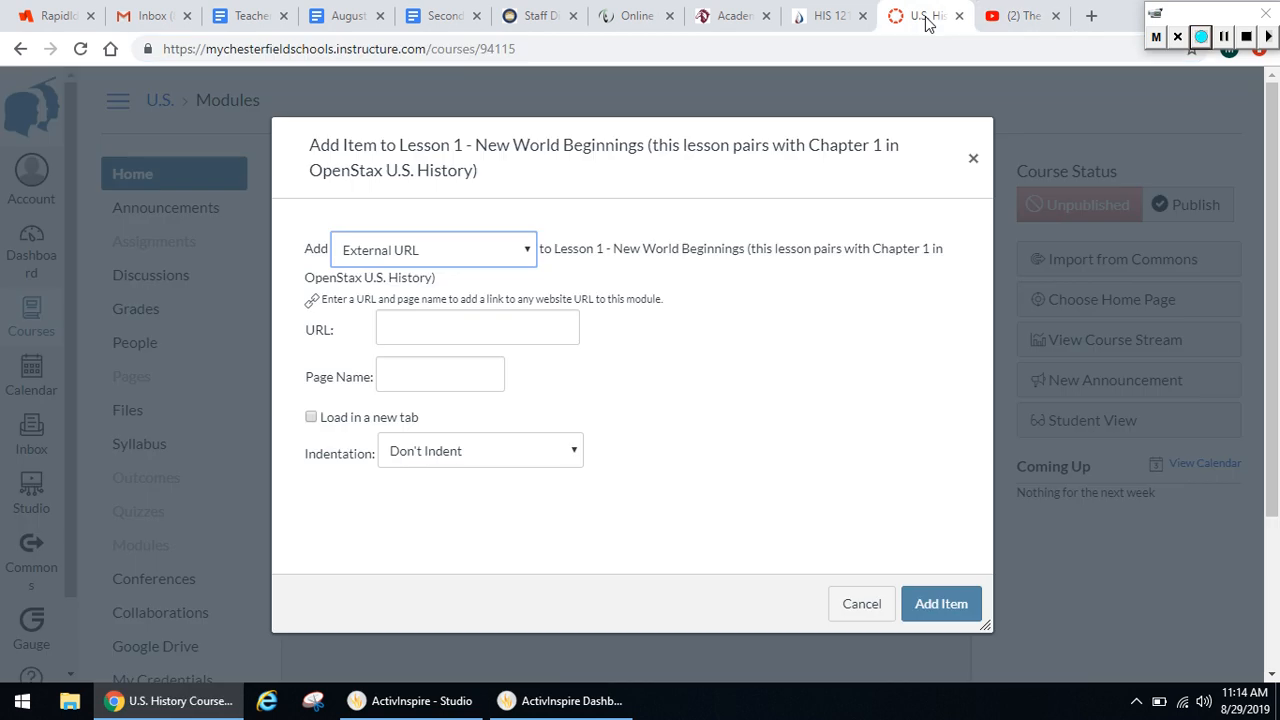
pyautogui.click(480, 323)
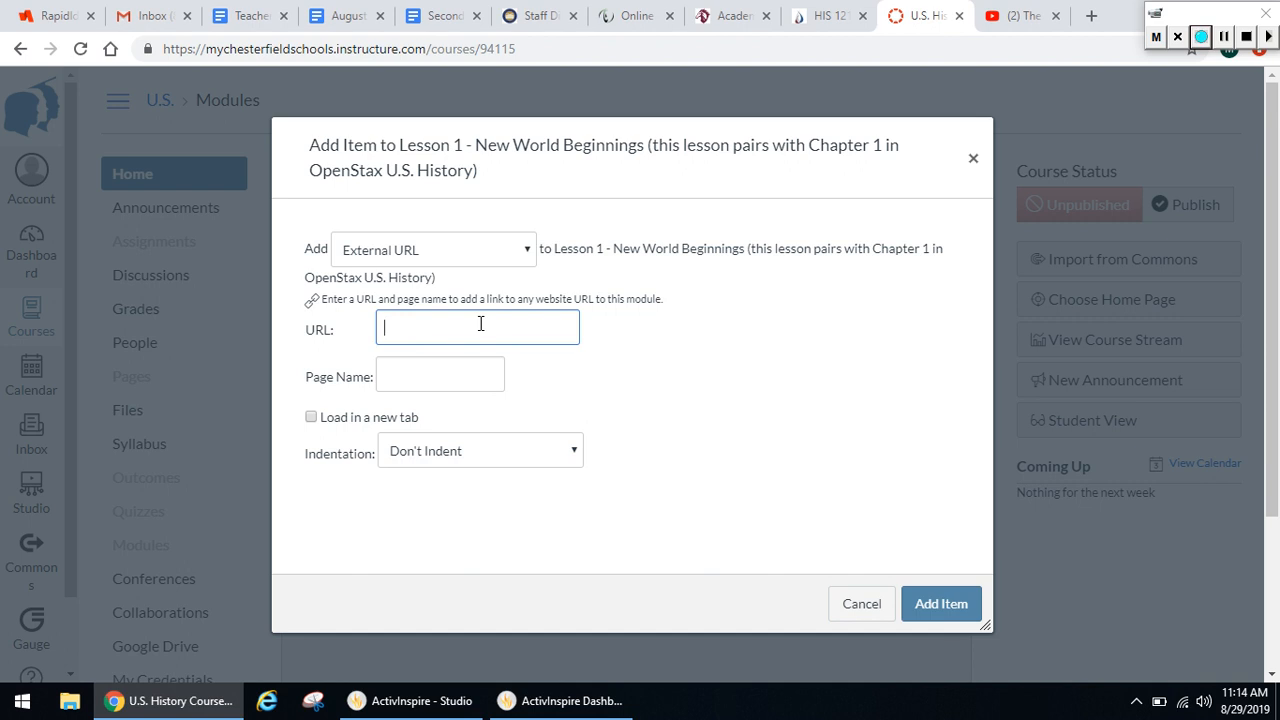
pyautogui.hotkey('ctrl', 'v')
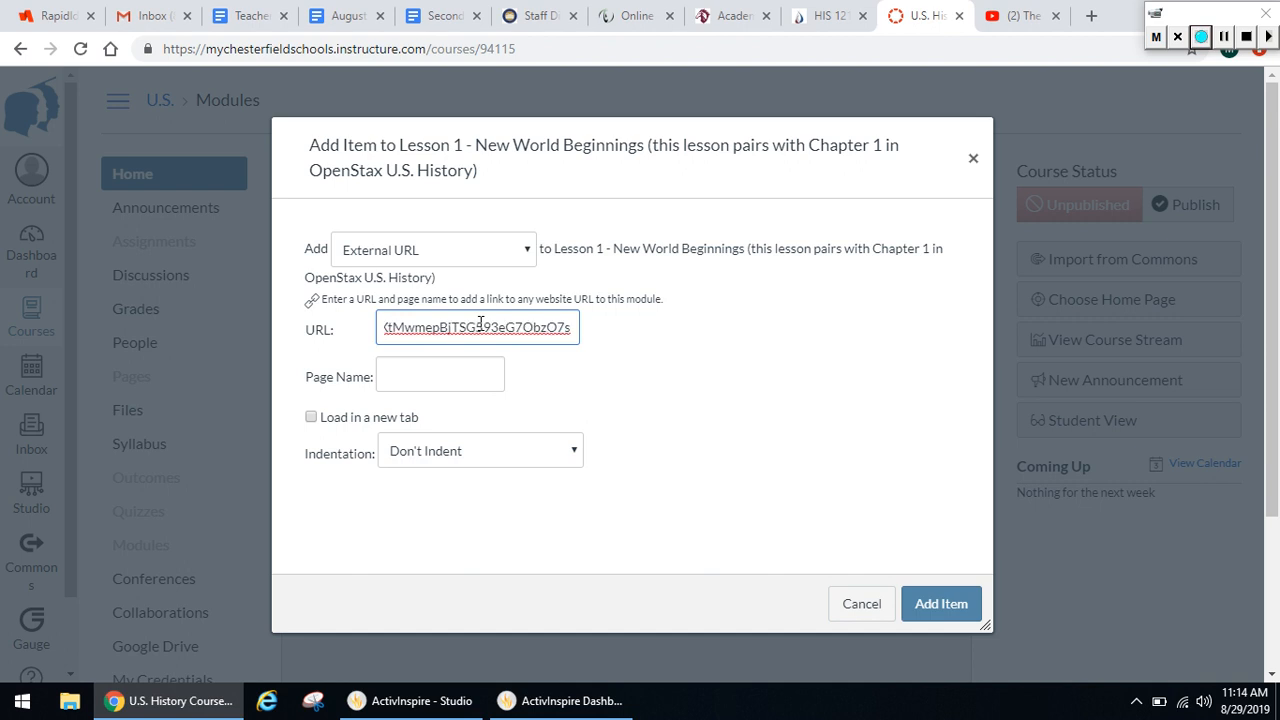
# Name the link "Crash Course U.S. History - Episode 1: The Black Legend", add it to the module and publish it
pyautogui.click(452, 376)
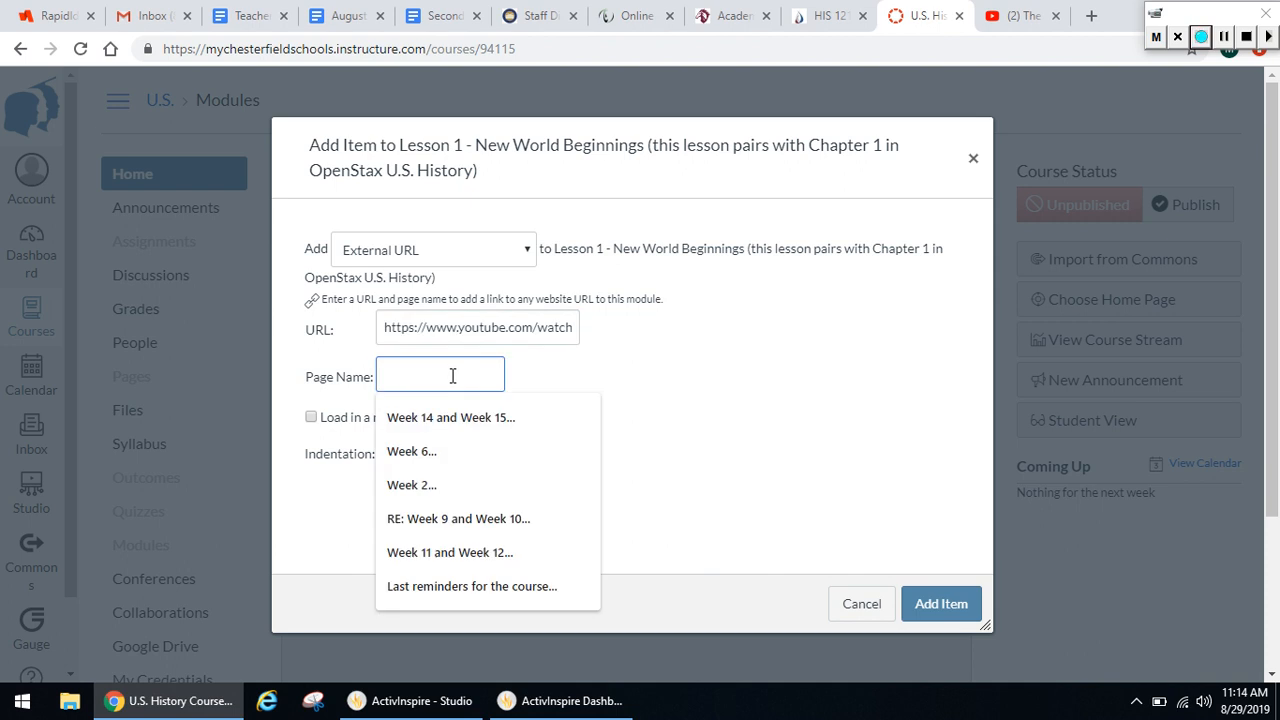
pyautogui.write('Crash')
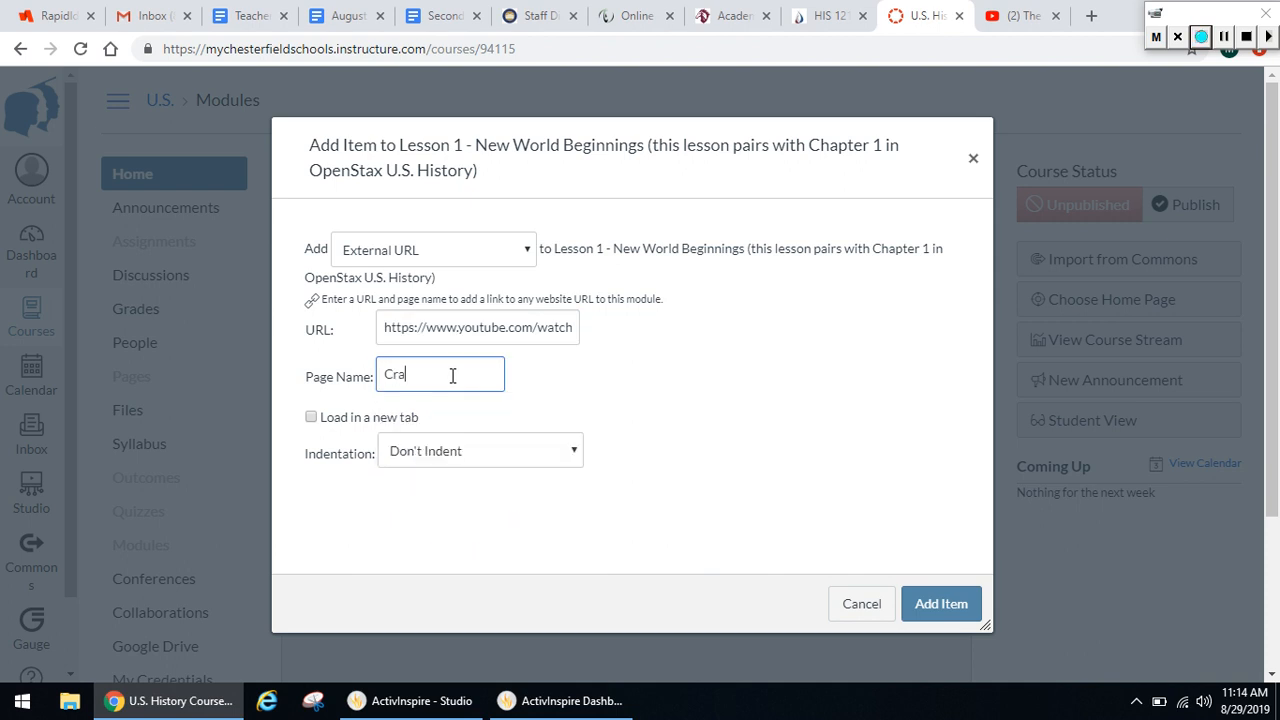
pyautogui.write('Course U.S.')
pyautogui.write(' History')
pyautogui.write(' - Ep')
pyautogui.write('i')
pyautogui.write('sod')
pyautogui.click(453, 375)
pyautogui.write('- Episode 1')
pyautogui.write(': The')
pyautogui.write(' Black Le')
pyautogui.write('a')
pyautogui.write('eand')
pyautogui.rightClick(494, 378)
pyautogui.click(510, 390)
pyautogui.click(940, 604)
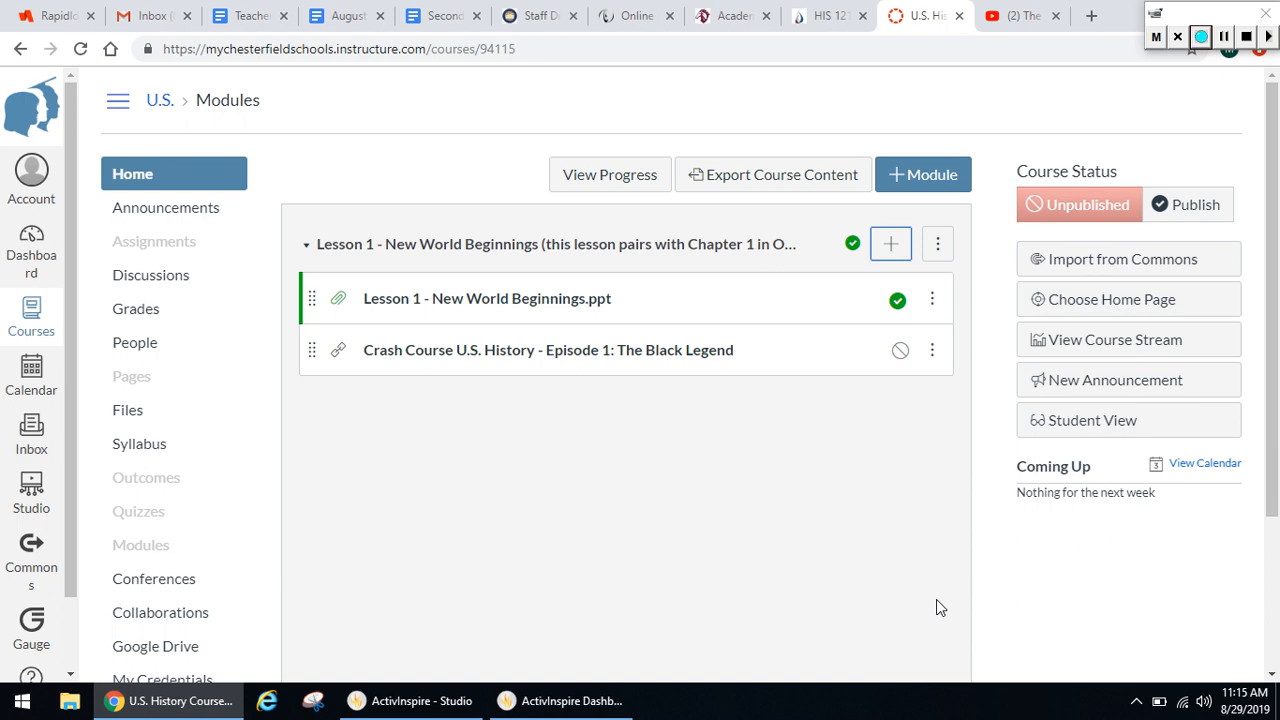
pyautogui.click(900, 351)
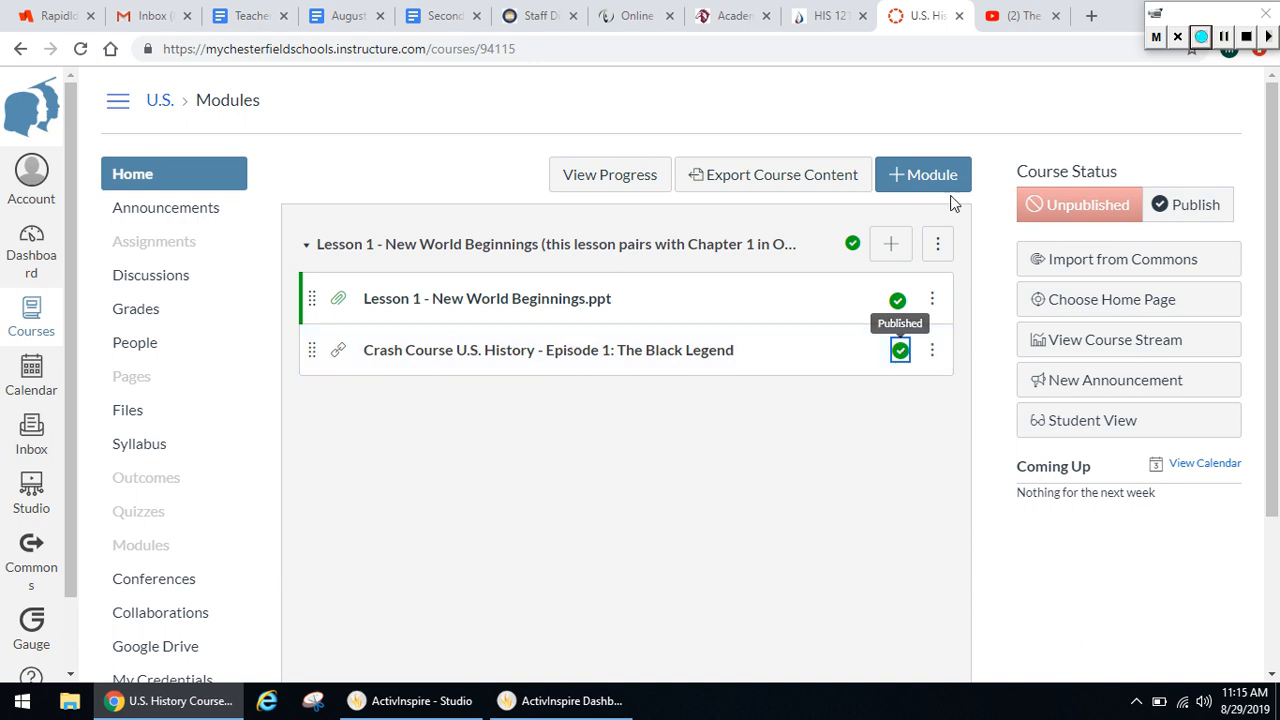
# Start one more item for the Lesson 1 module and open the choice of item types
pyautogui.click(891, 245)
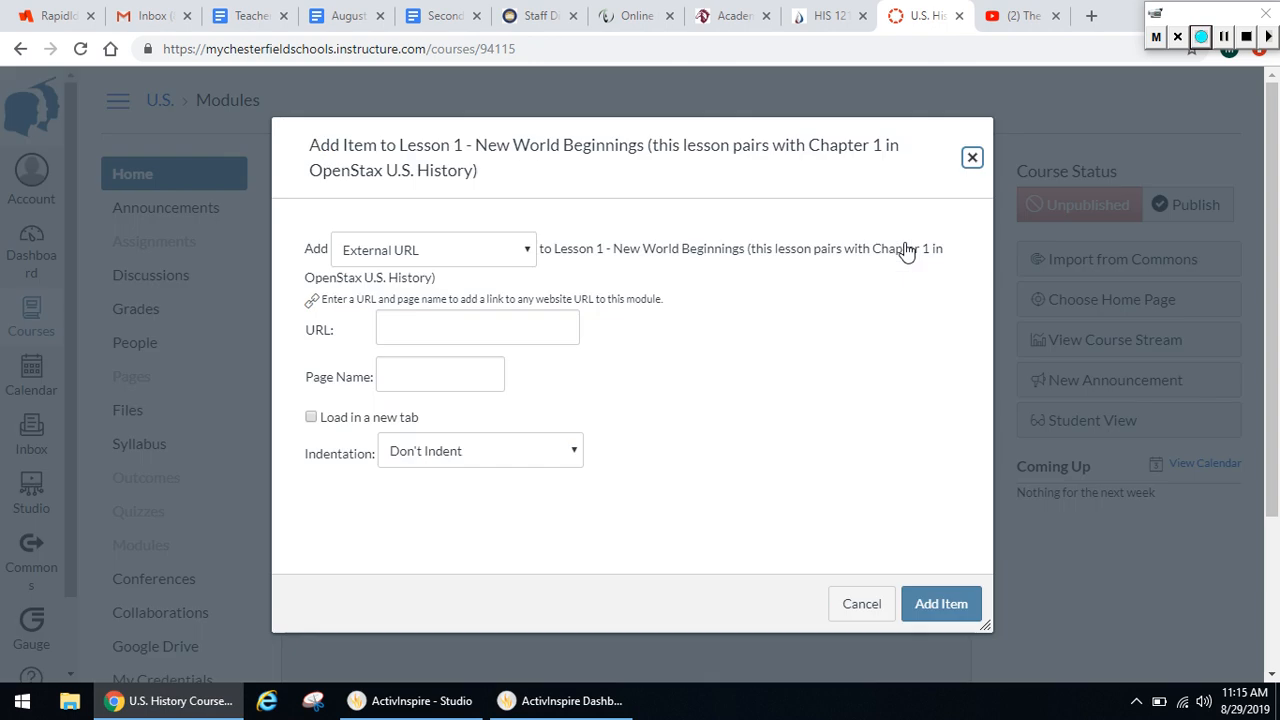
pyautogui.click(528, 253)
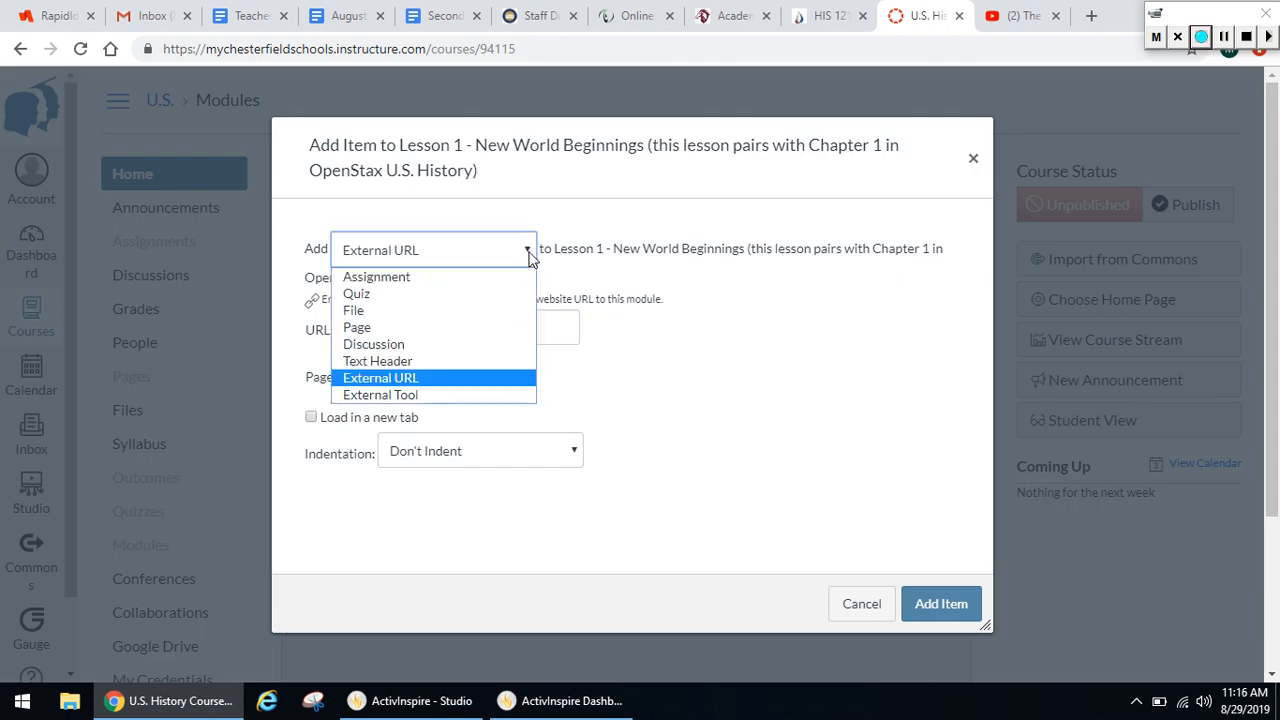
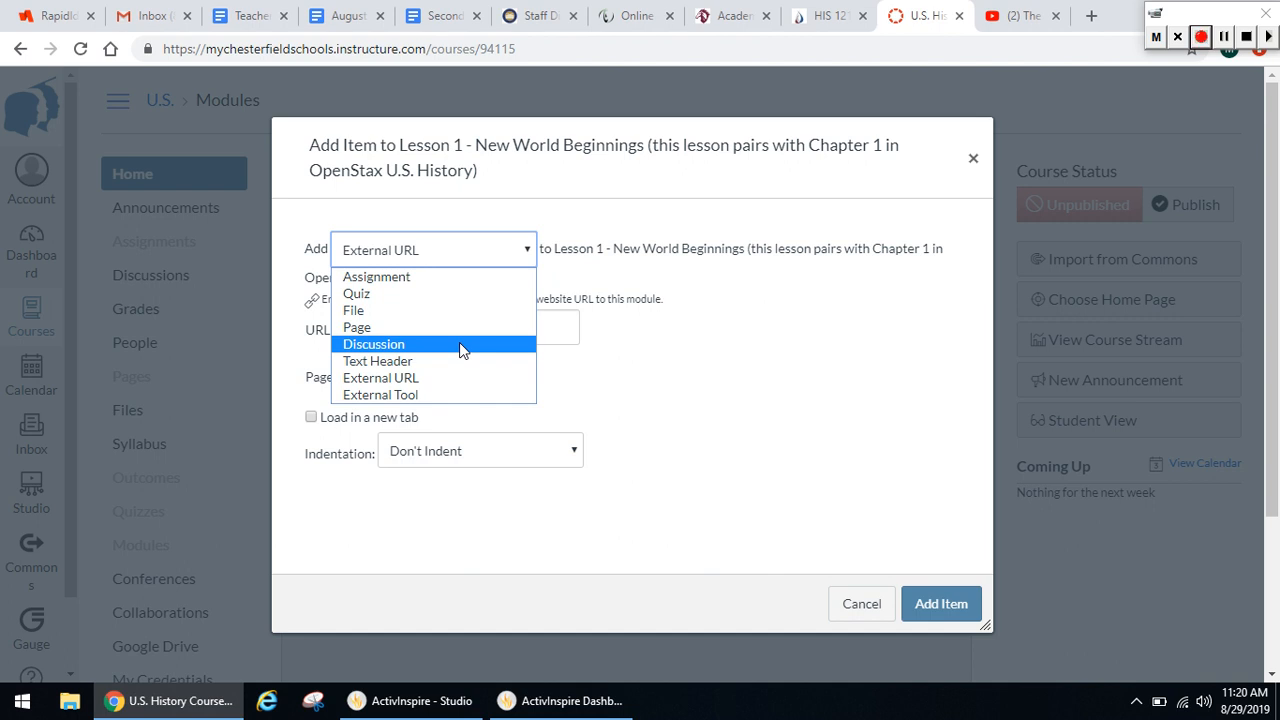
# Abandon the unfinished module item and start a new course discussion titled "Getting to know you..."
pyautogui.click(973, 158)
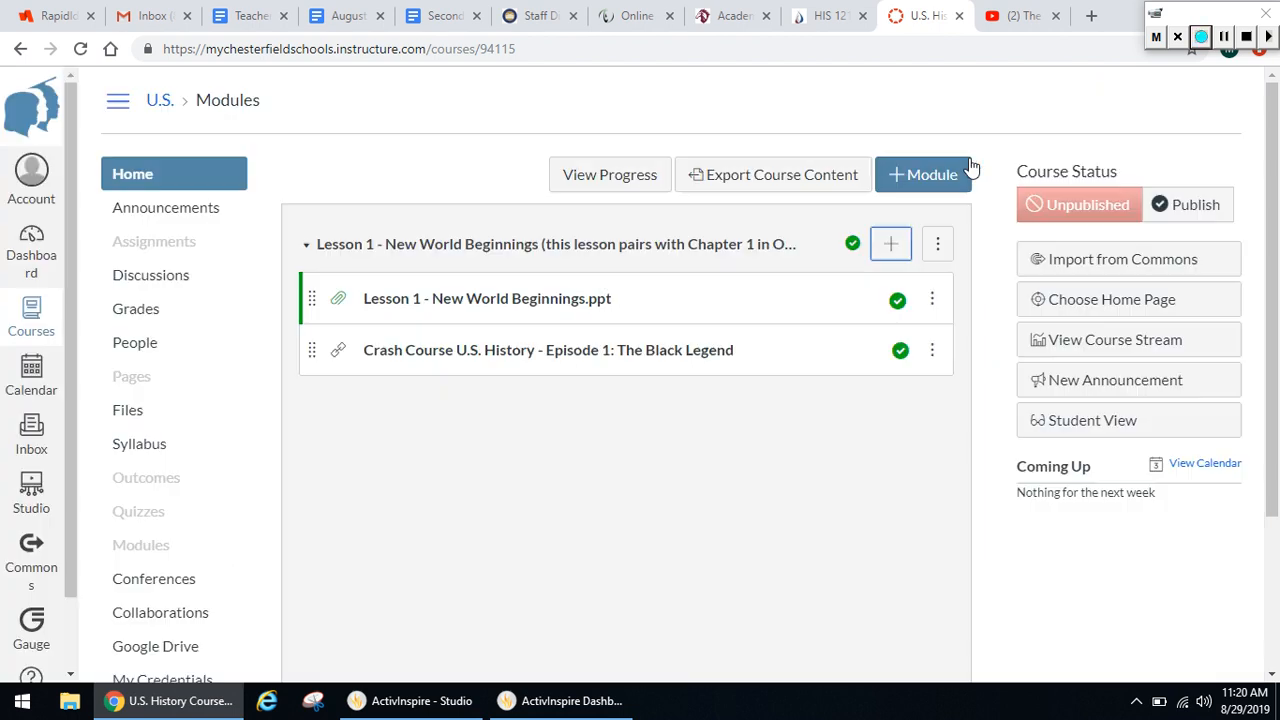
pyautogui.click(198, 290)
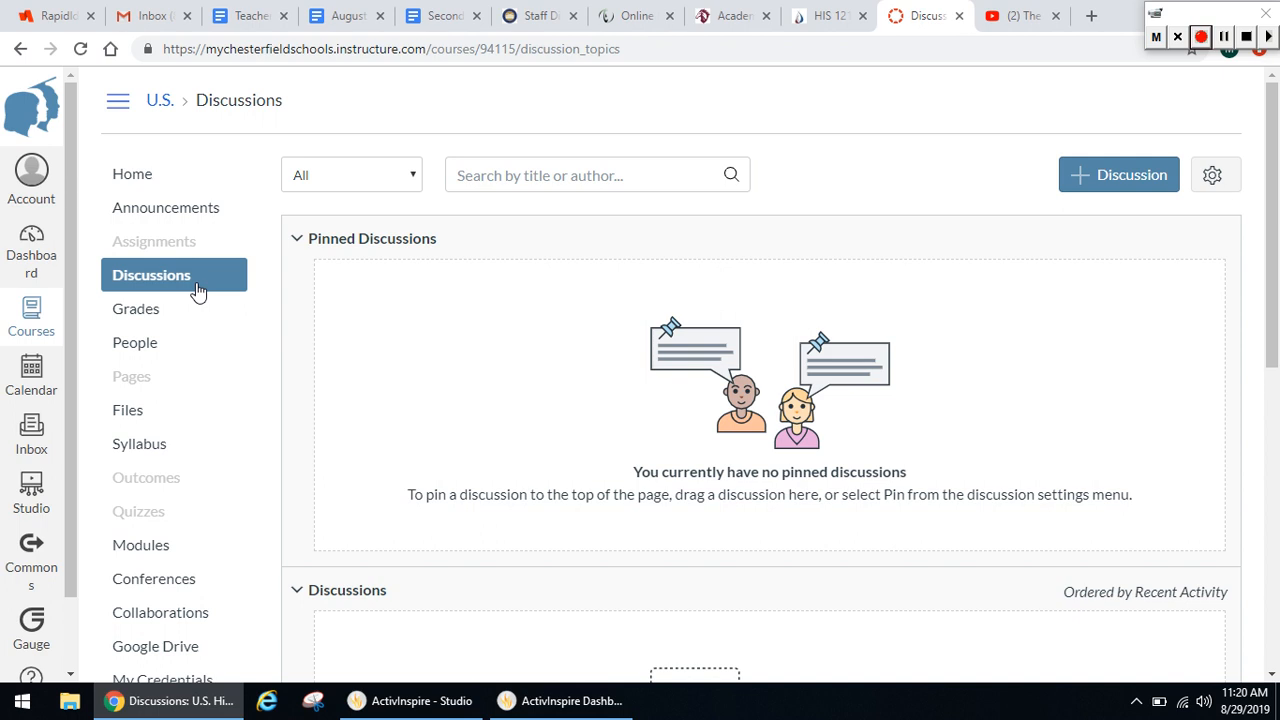
pyautogui.click(1128, 193)
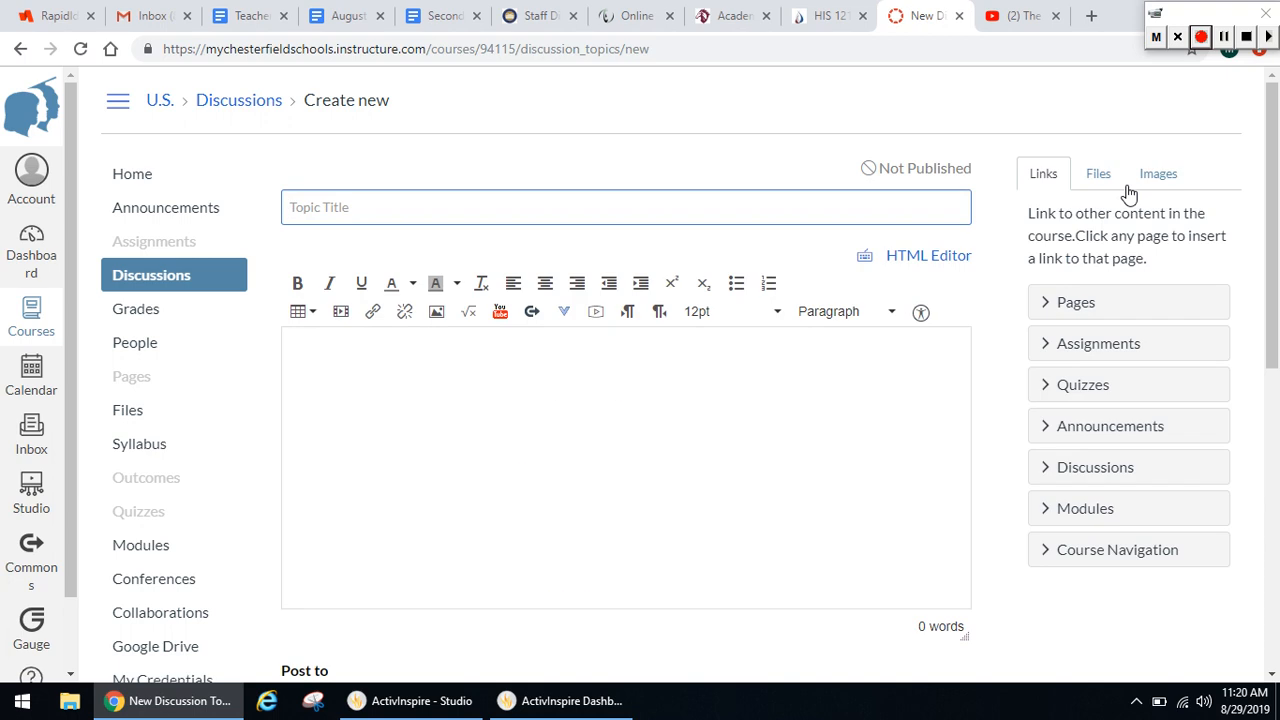
pyautogui.write('Getting to know you...')
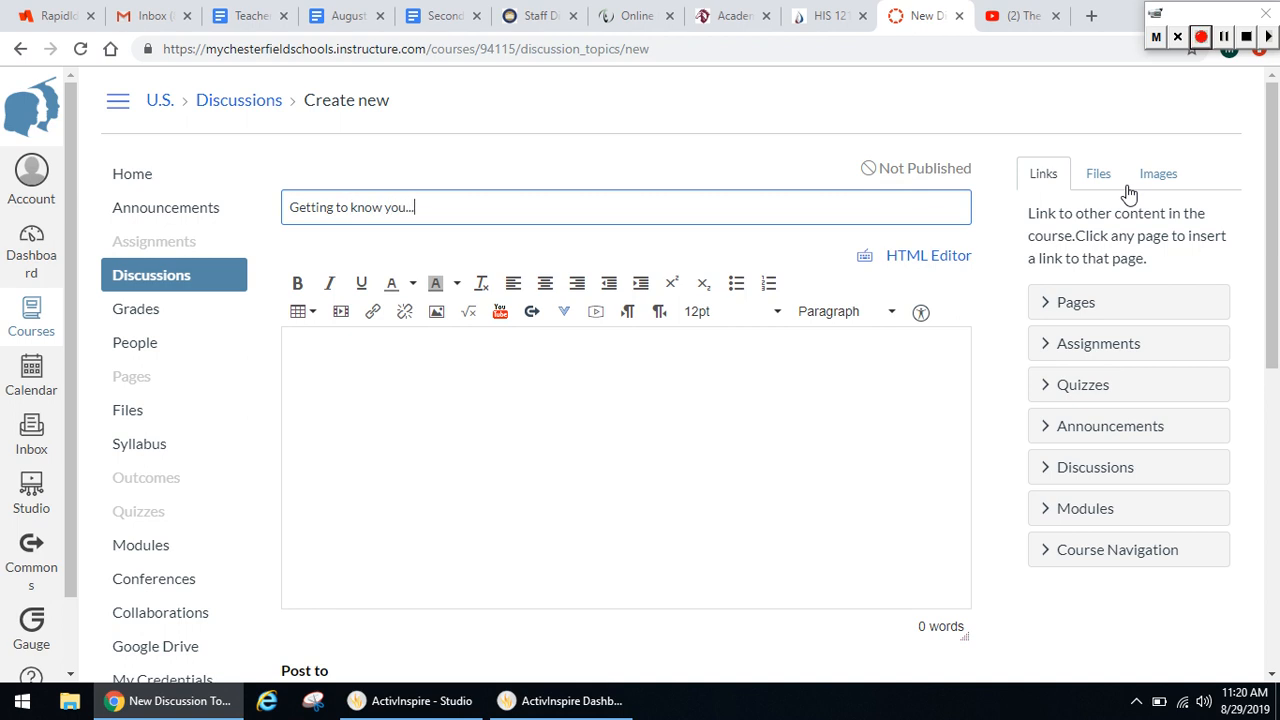
# Enter "What is your favorite movie?" as the discussion's prompt
pyautogui.click(653, 465)
pyautogui.write('Wha')
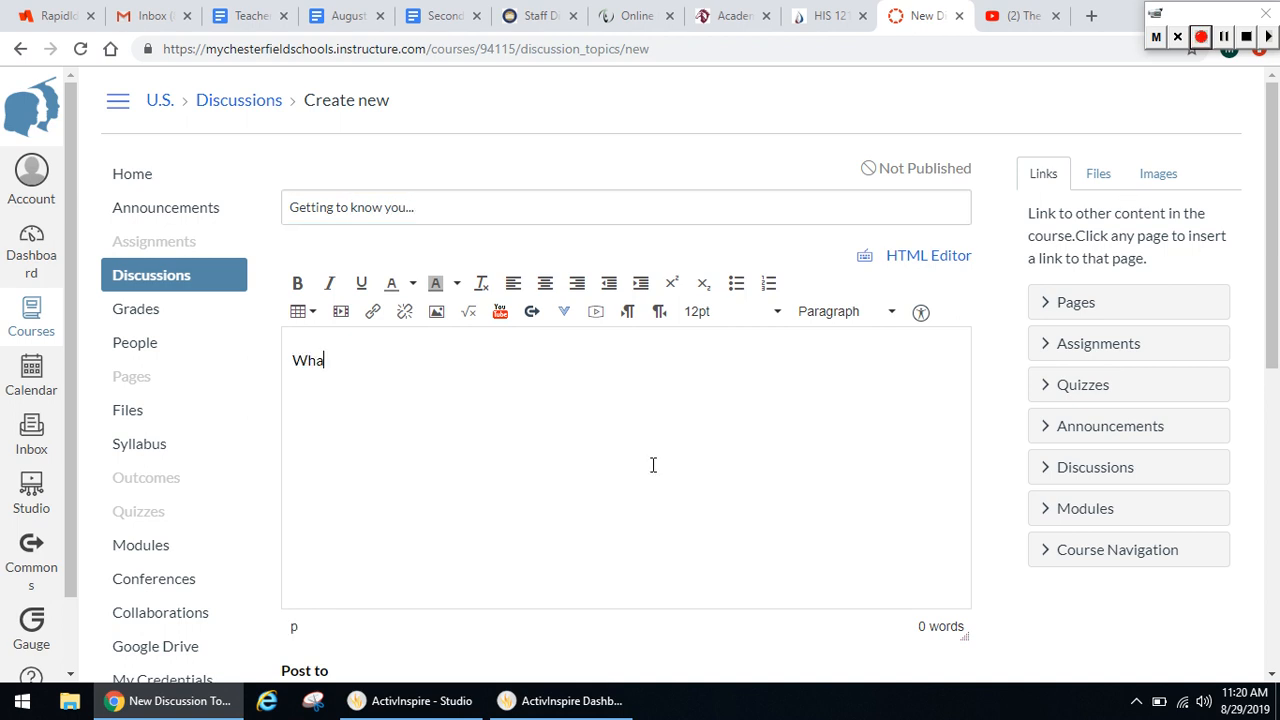
pyautogui.write('t is your favorite movie?')
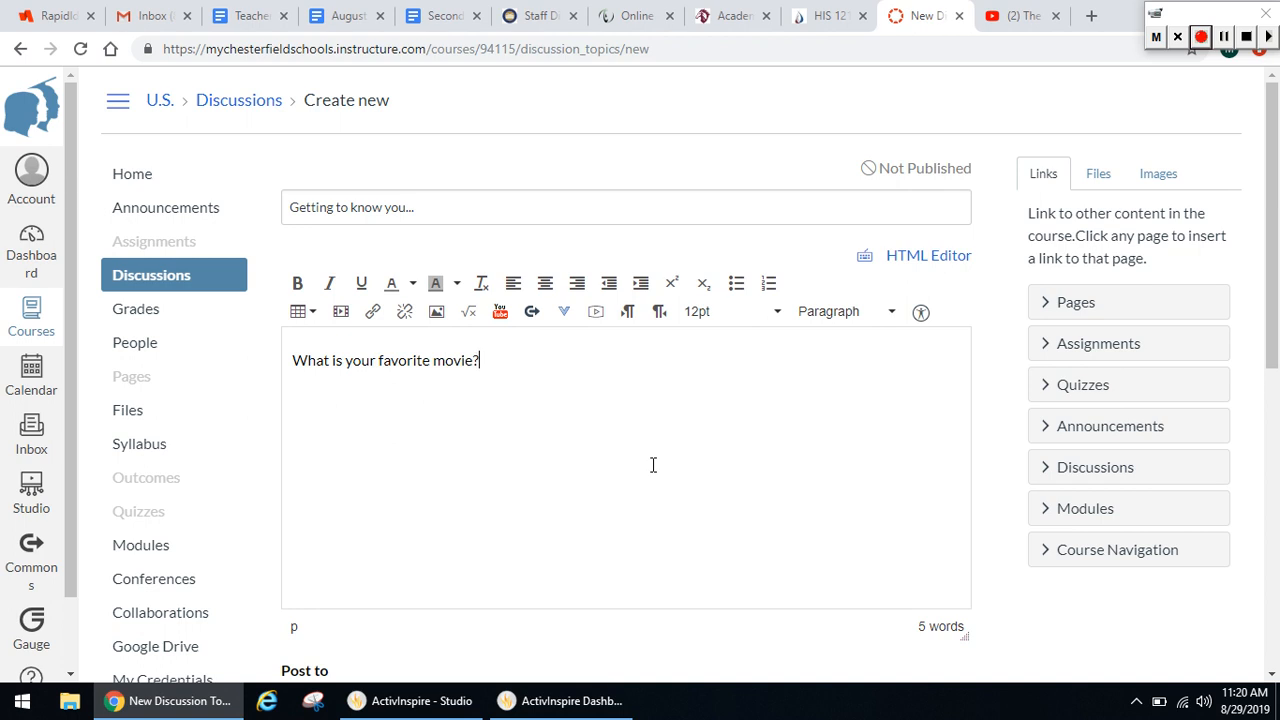
# Allow threaded replies and require users to post before seeing replies, leaving the podcast feed disabled
pyautogui.moveTo(1268, 207); pyautogui.dragTo(1262, 329)
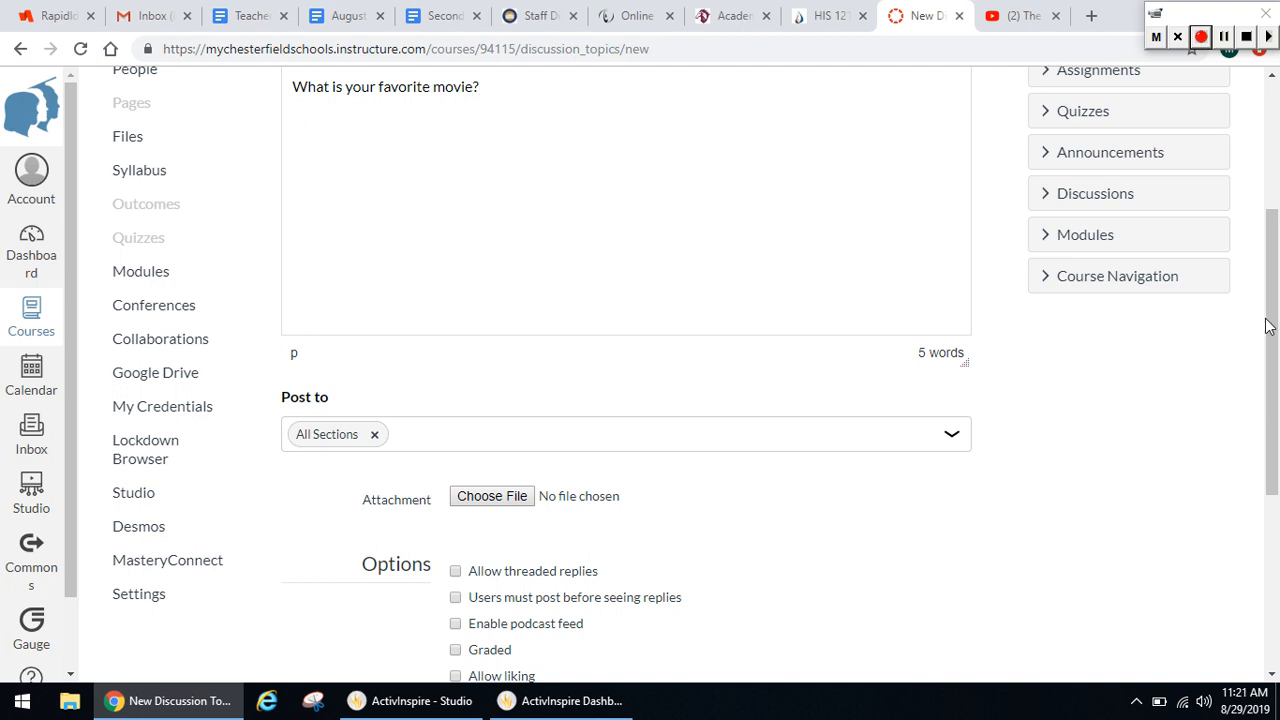
pyautogui.moveTo(1265, 325); pyautogui.dragTo(1277, 233)
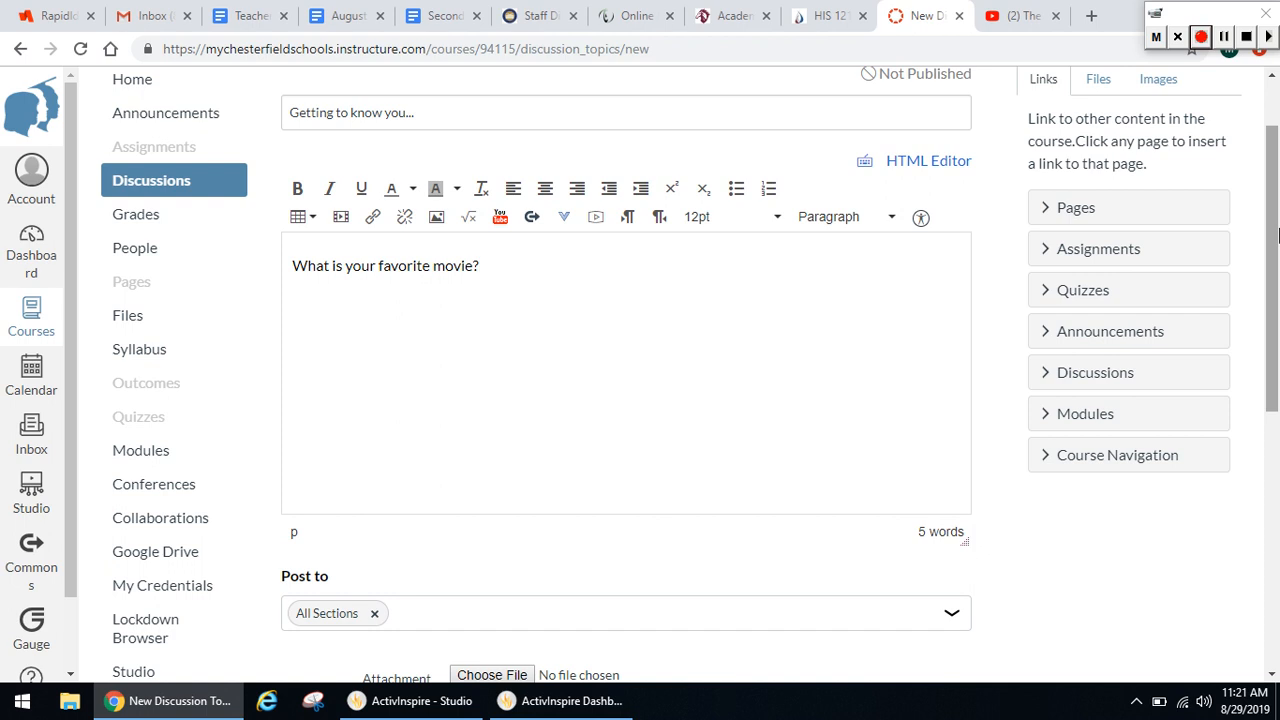
pyautogui.moveTo(1278, 234); pyautogui.dragTo(1275, 422)
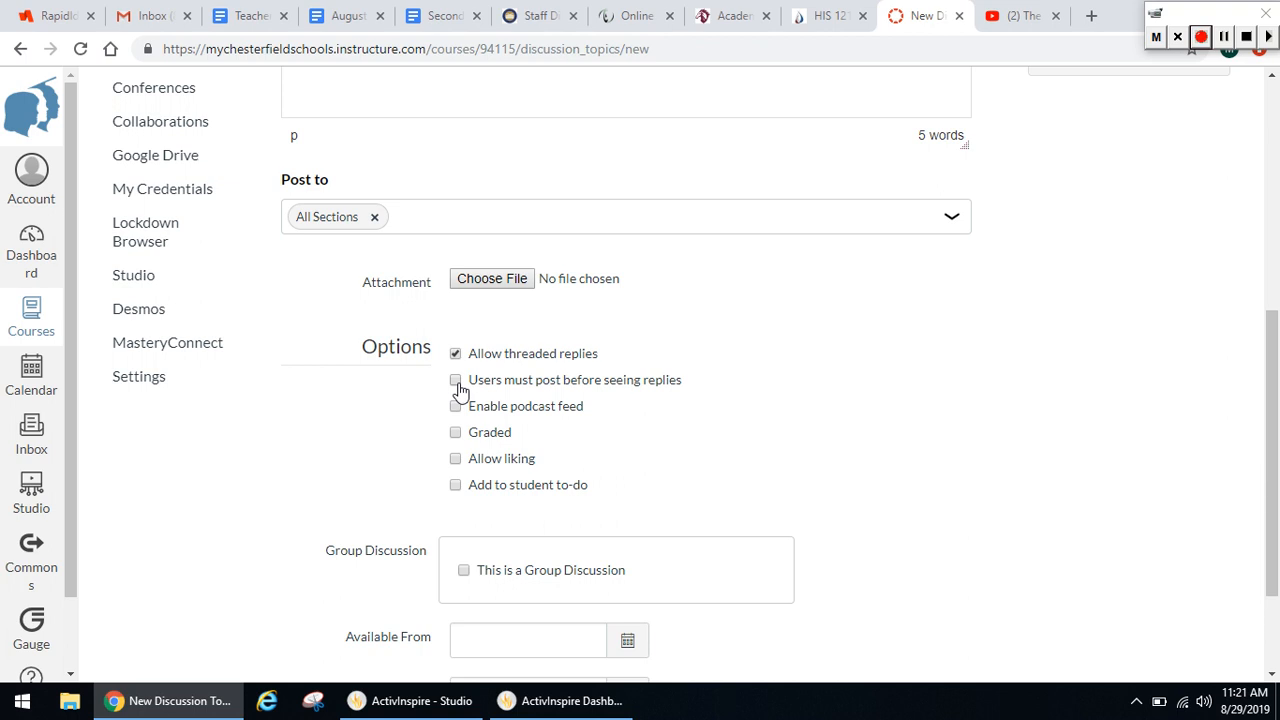
pyautogui.click(460, 390)
pyautogui.click(457, 410)
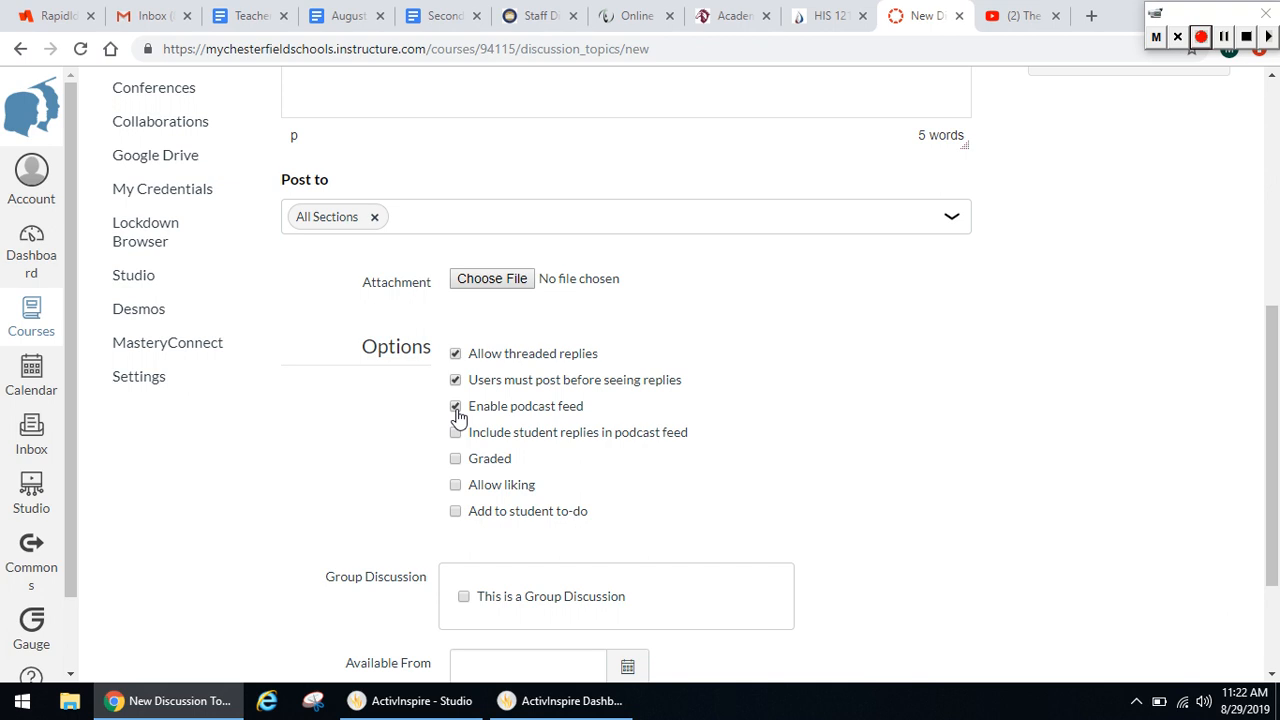
pyautogui.click(456, 410)
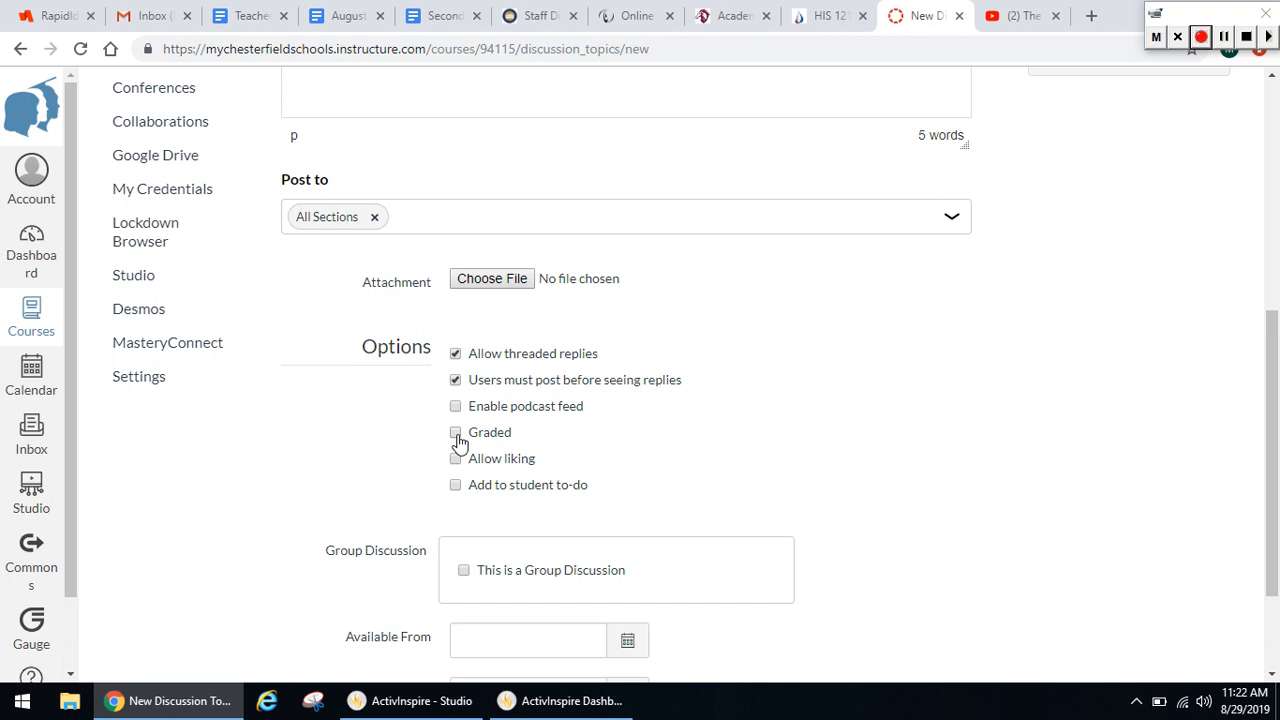
# Make the discussion graded and set its points possible to 100
pyautogui.click(457, 438)
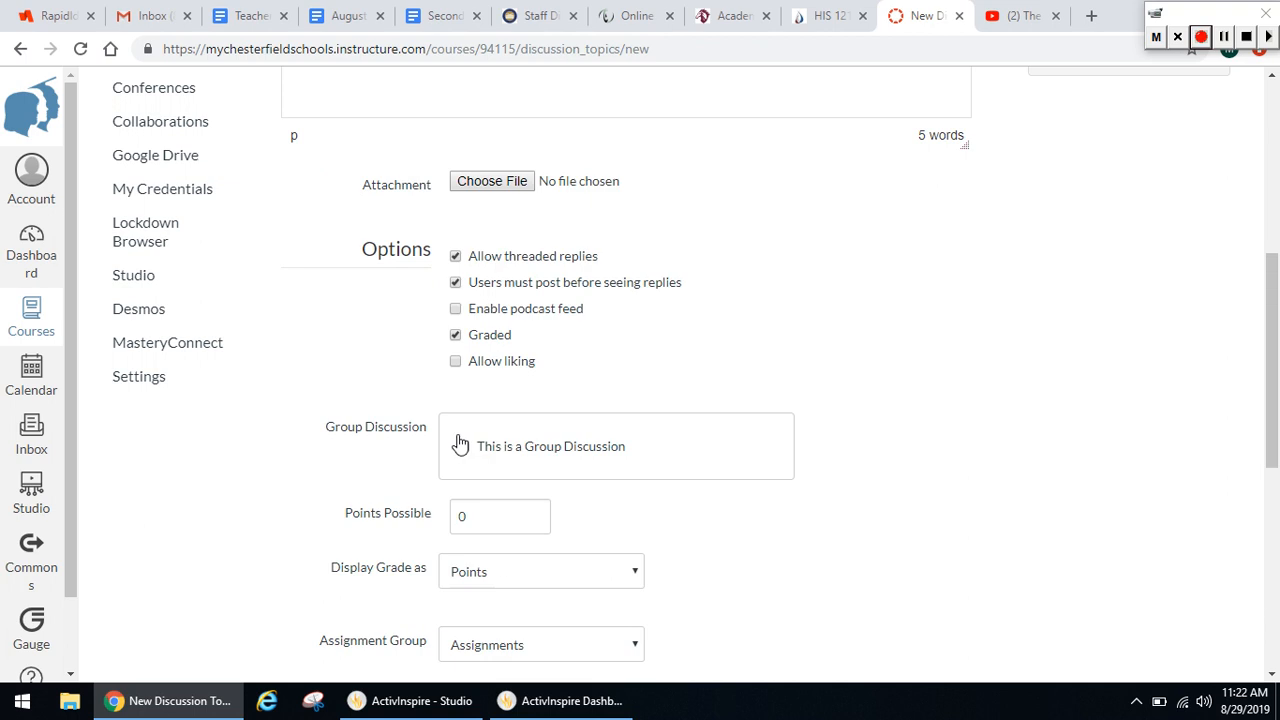
pyautogui.click(466, 517)
pyautogui.press('BackSpace')
pyautogui.write('100')
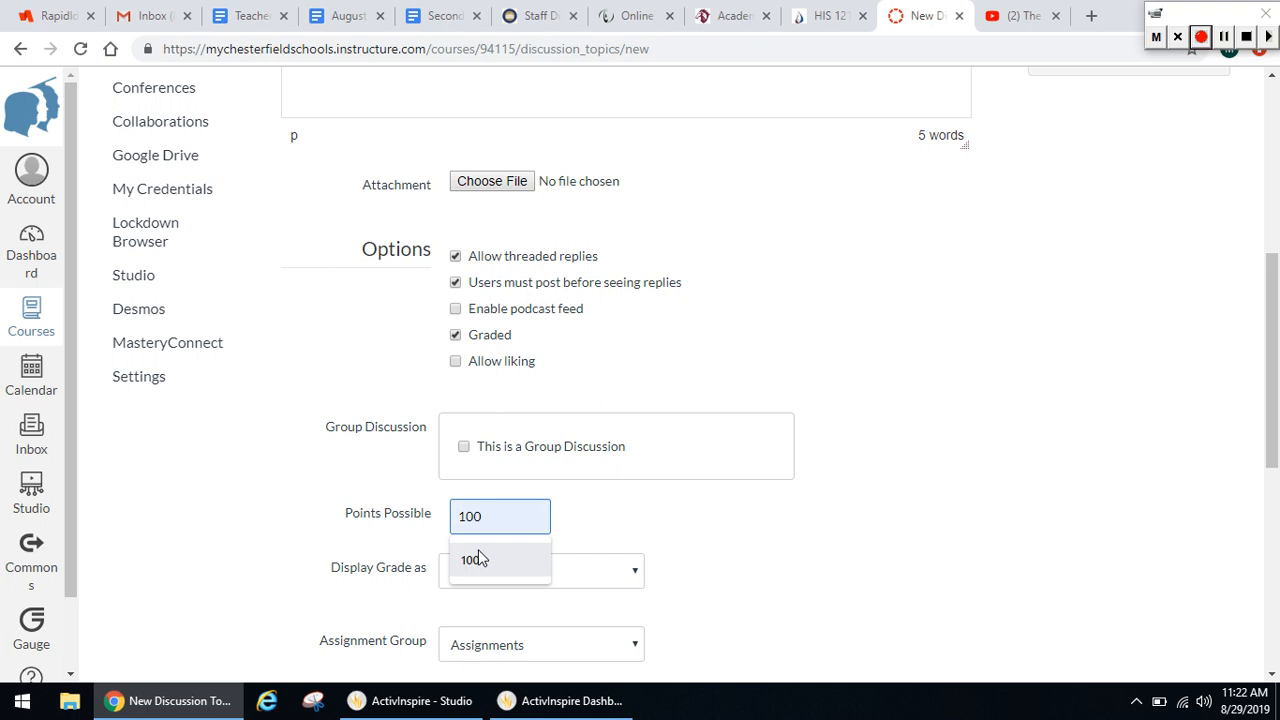
pyautogui.click(478, 559)
pyautogui.click(728, 508)
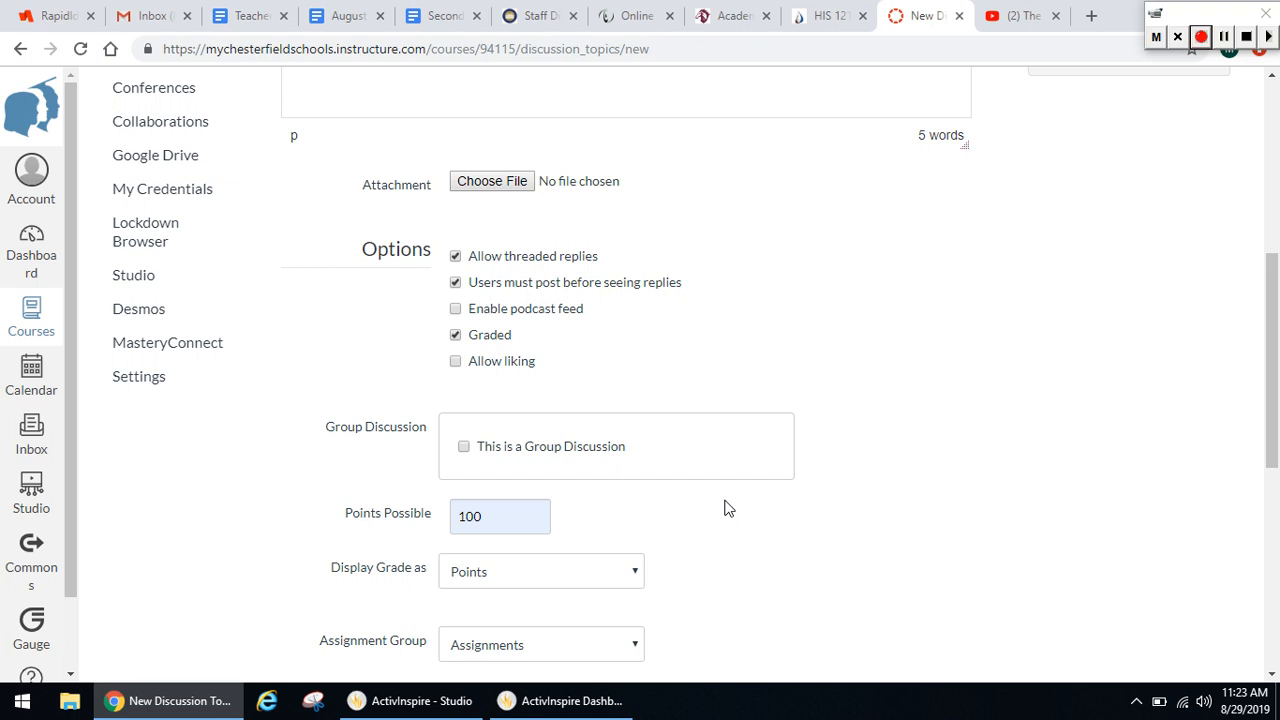
# Allow liking in the discussion, then save and publish it
pyautogui.click(457, 363)
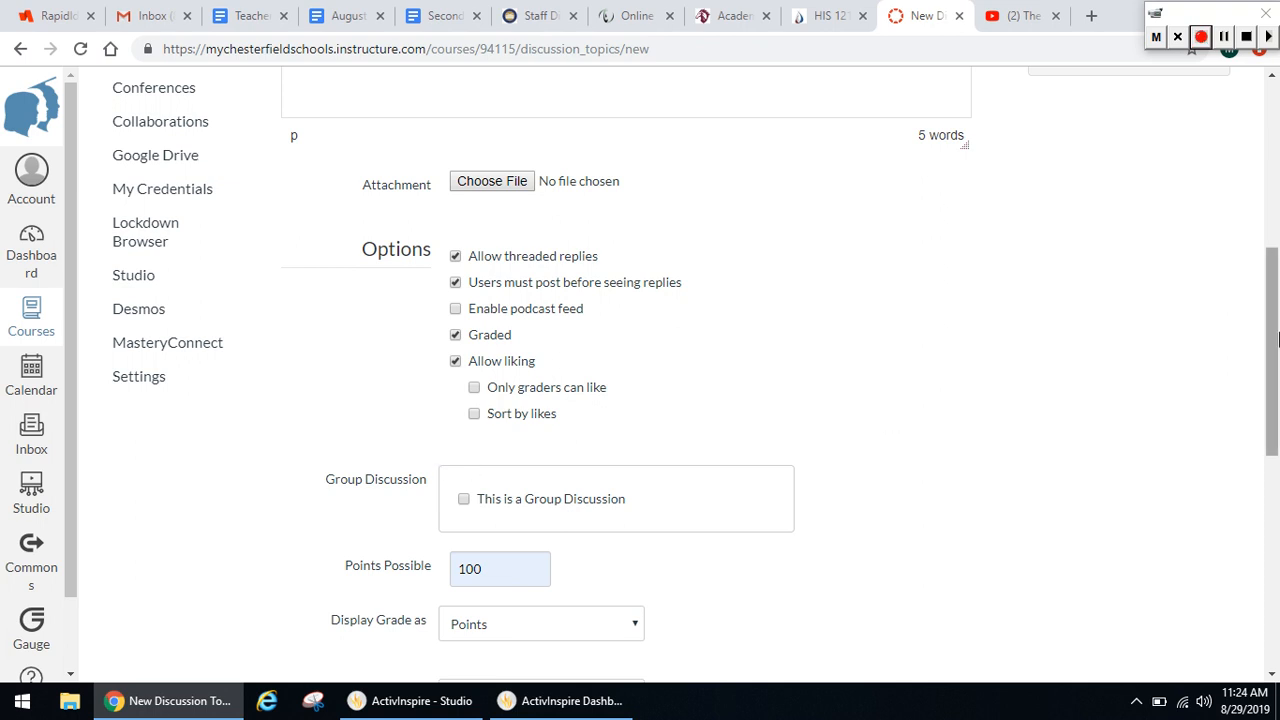
pyautogui.moveTo(1275, 331); pyautogui.dragTo(1268, 550)
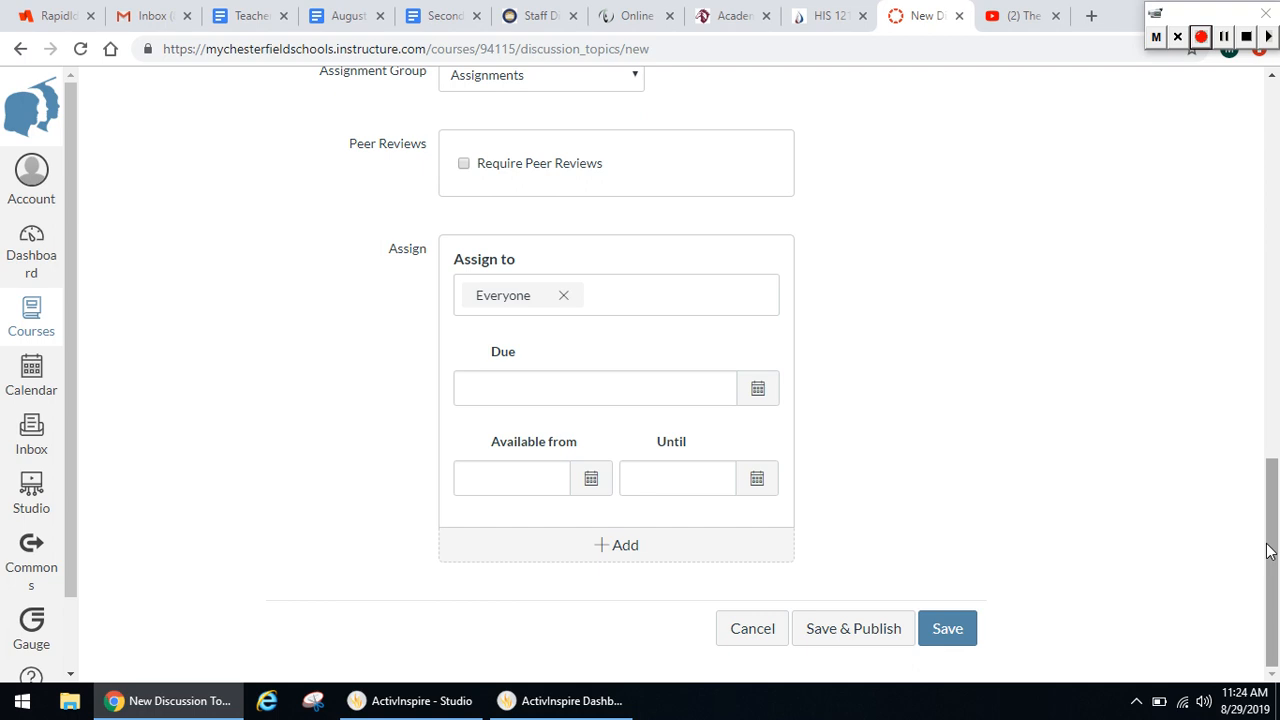
pyautogui.click(871, 634)
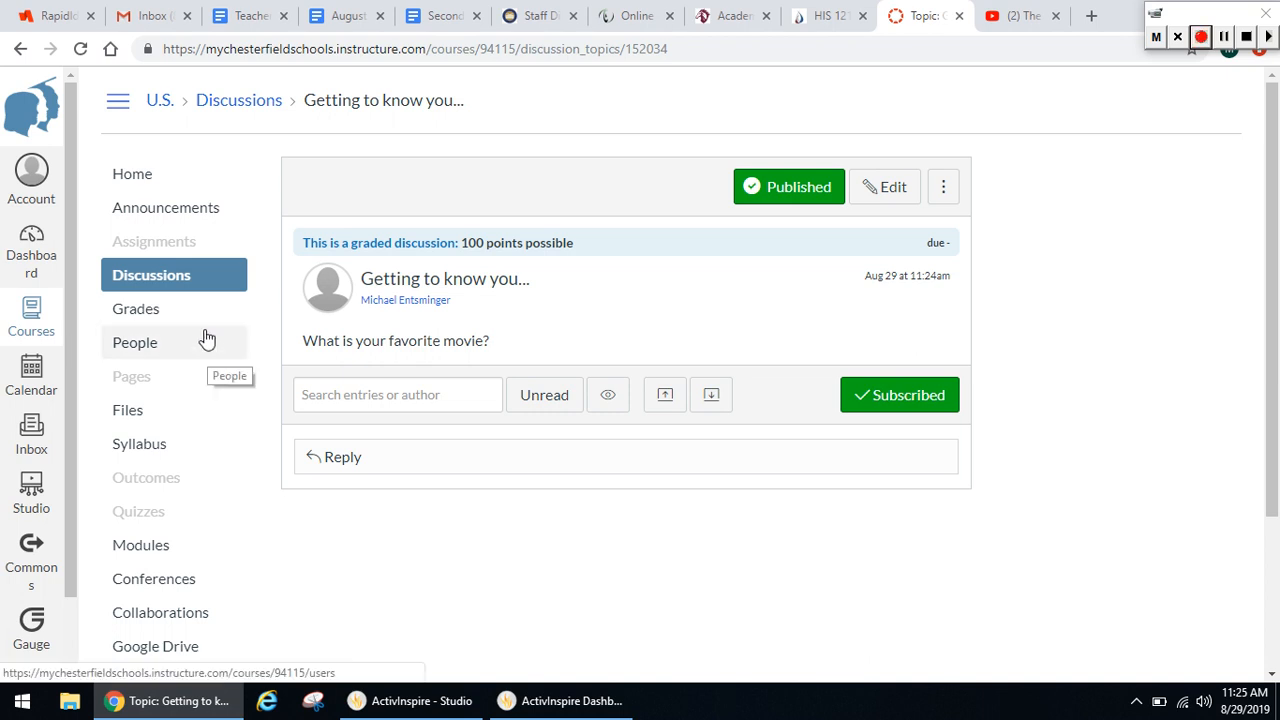
# Add the "Getting to know you..." discussion as an item in the Lesson 1 module without indentation
pyautogui.click(155, 548)
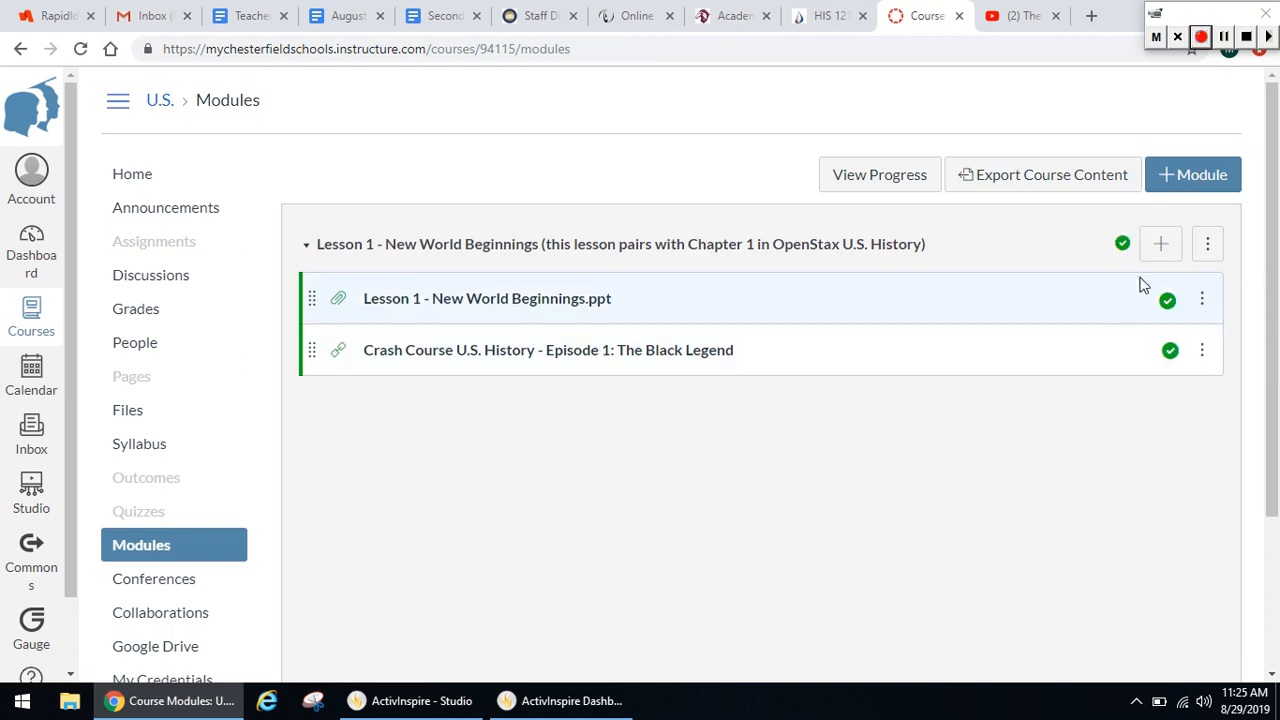
pyautogui.click(1172, 250)
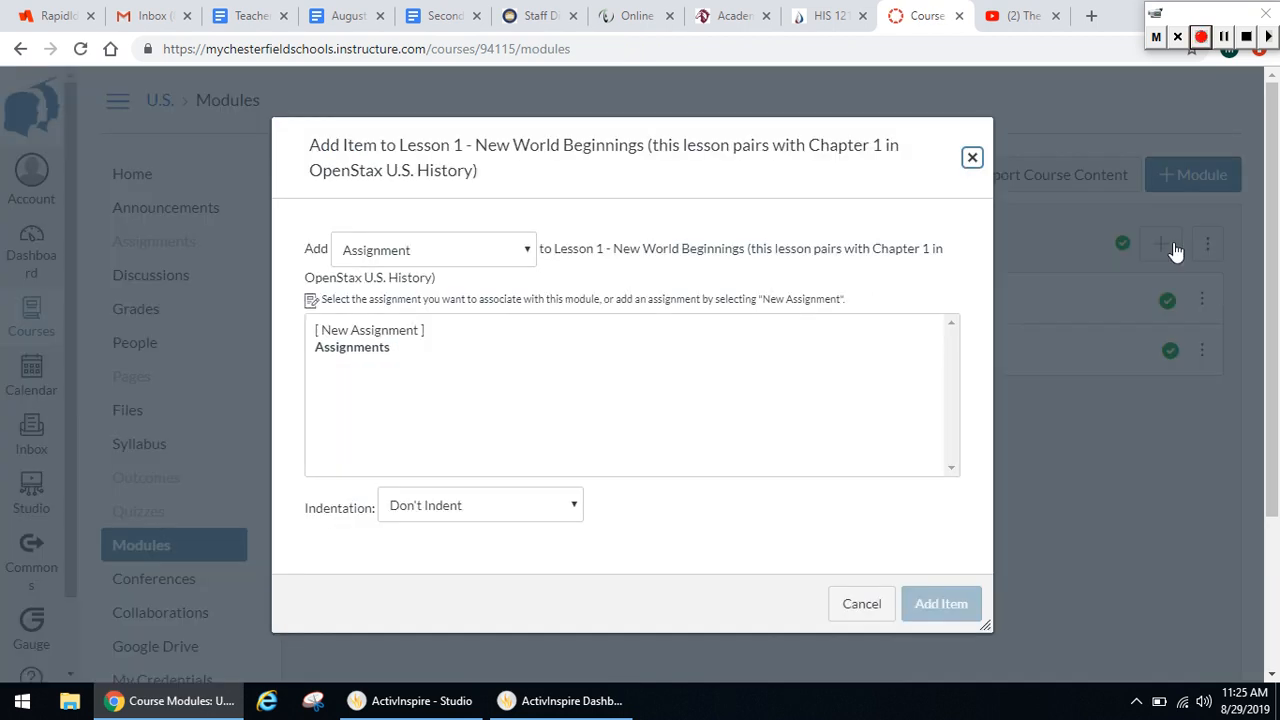
pyautogui.click(525, 250)
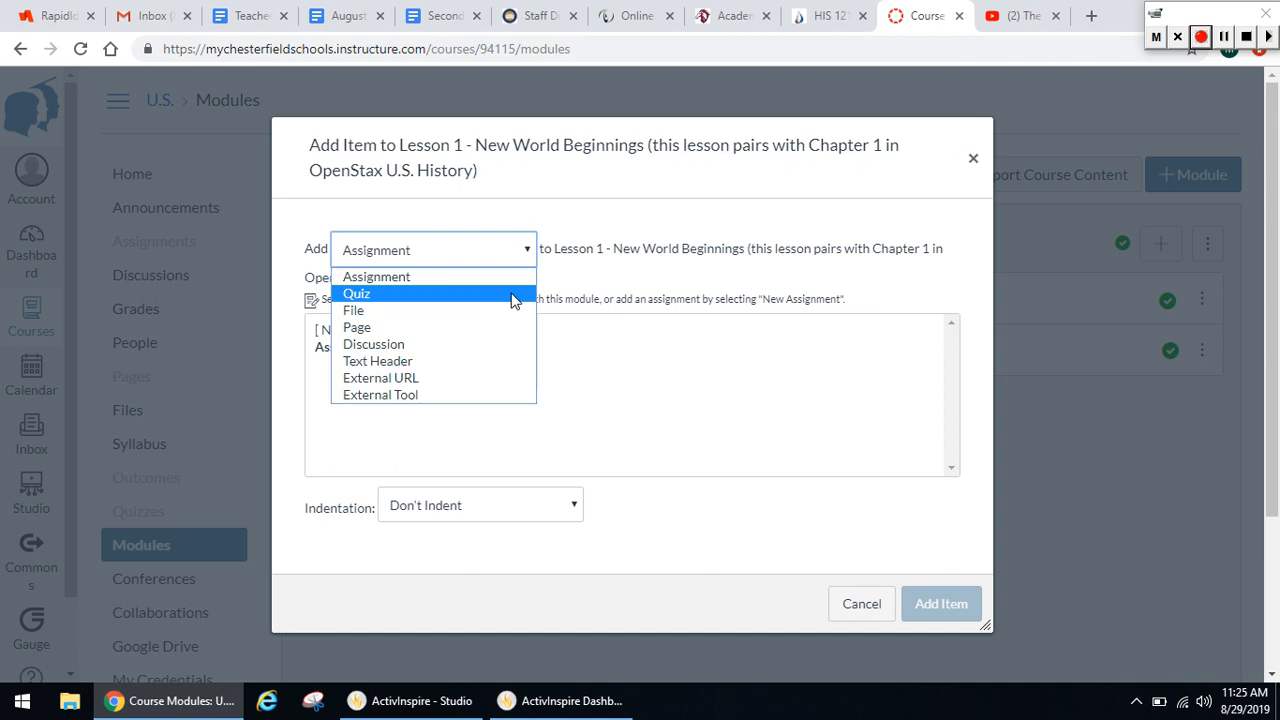
pyautogui.click(494, 345)
pyautogui.click(404, 350)
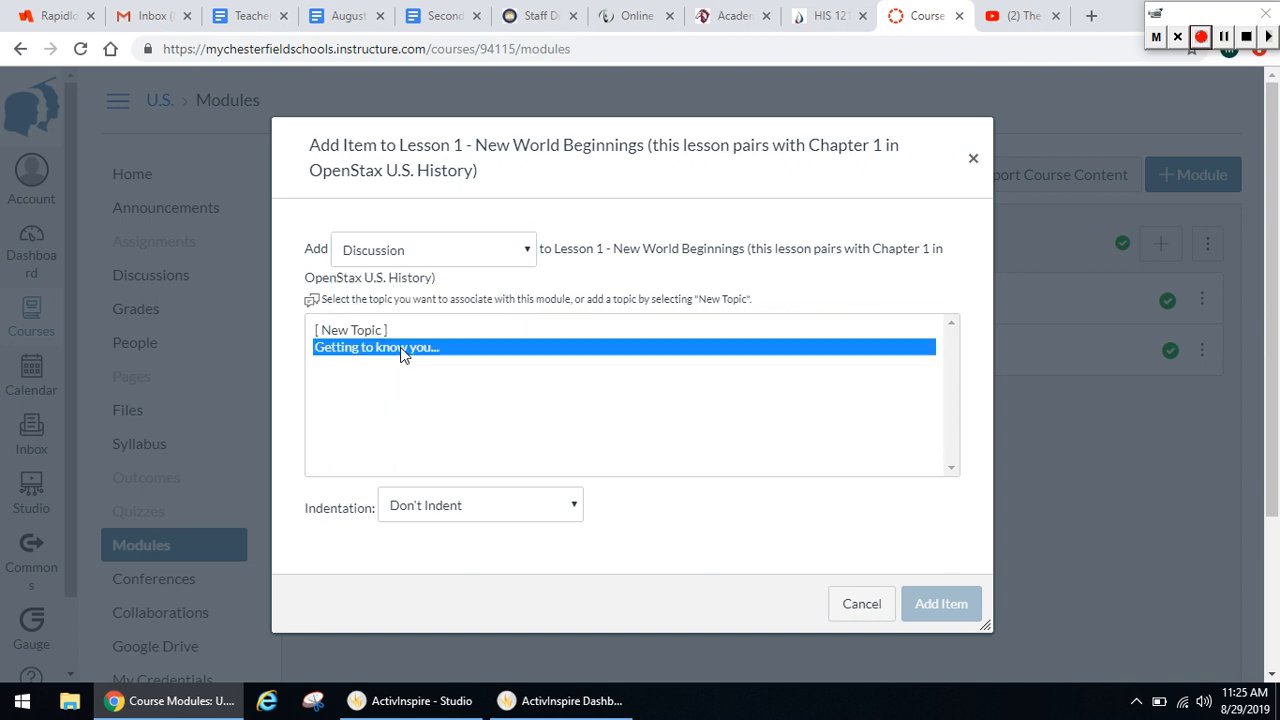
pyautogui.click(941, 604)
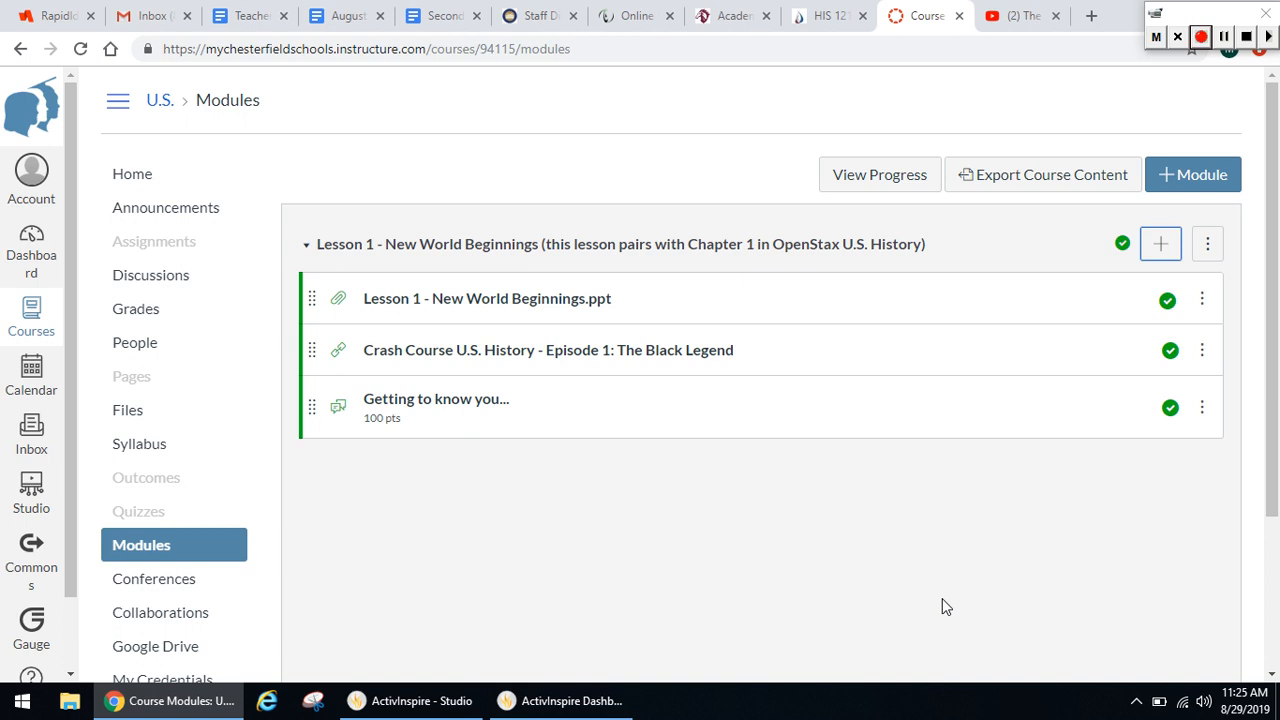
# Check the course gradebook for the graded discussion's column and return to the modules
pyautogui.click(157, 312)
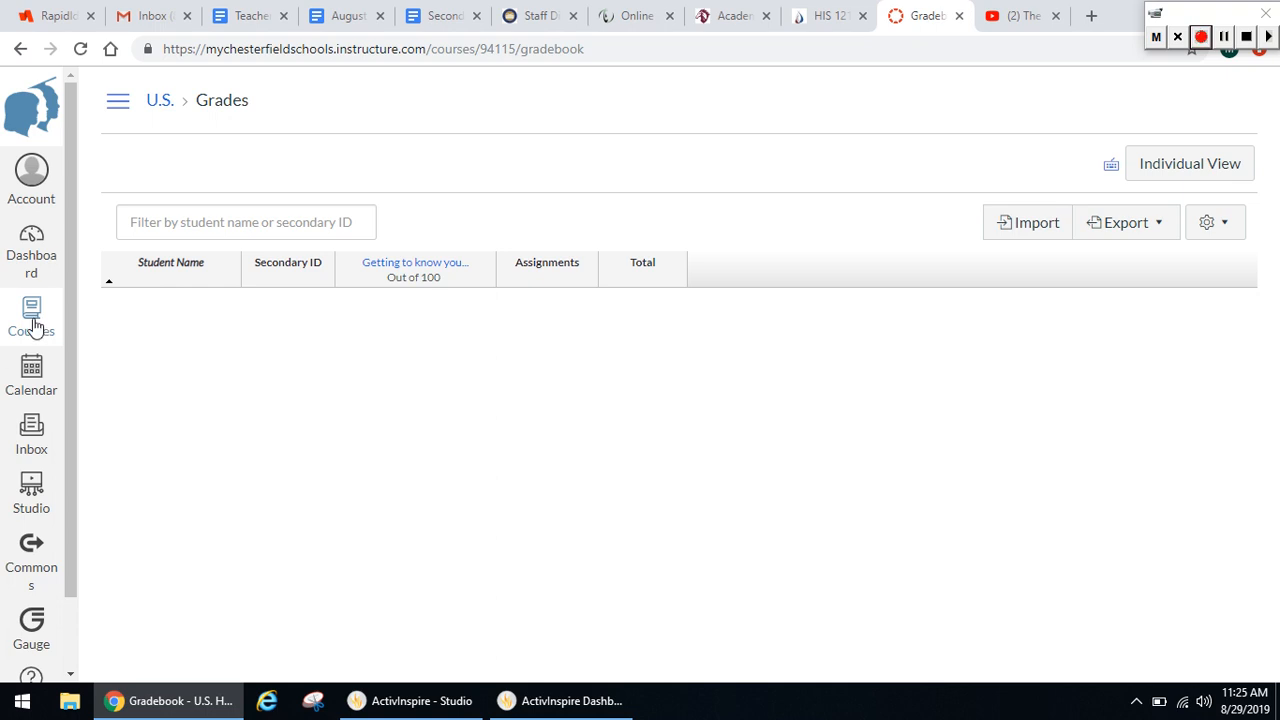
pyautogui.click(22, 54)
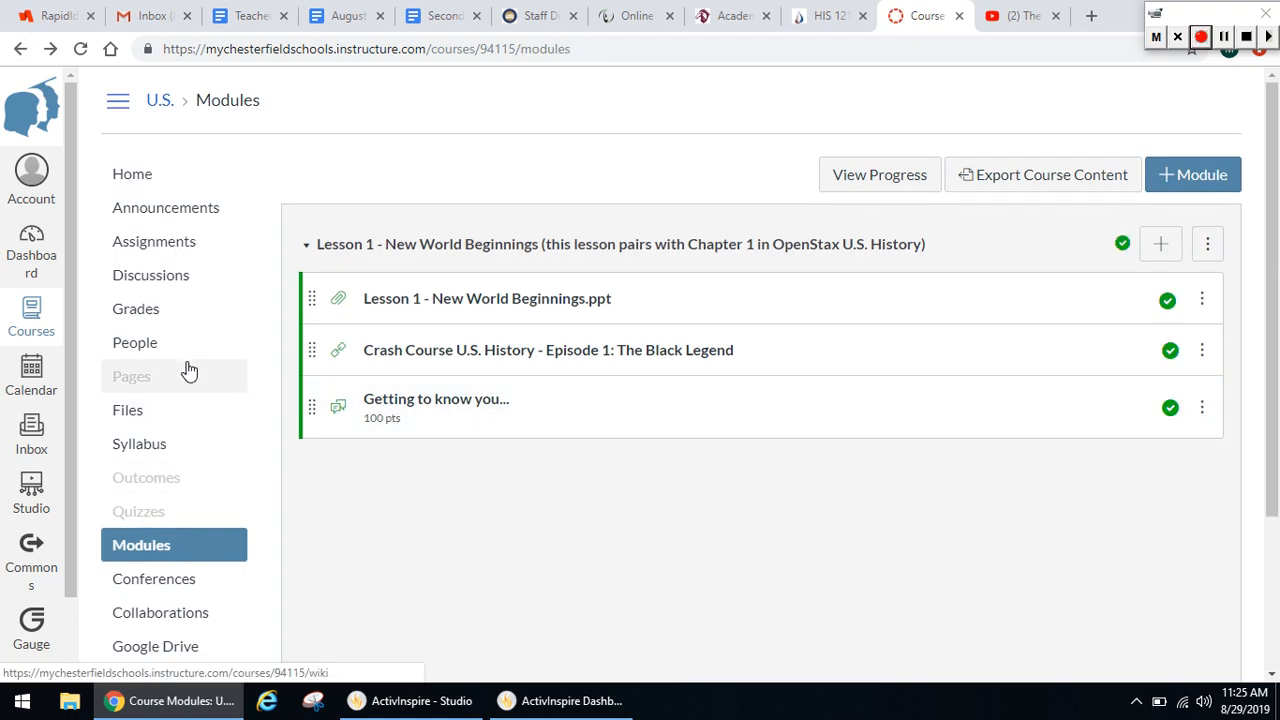
# Create a new assignment in the course and name it "Assignment #1 - Student Autobiography"
pyautogui.click(173, 248)
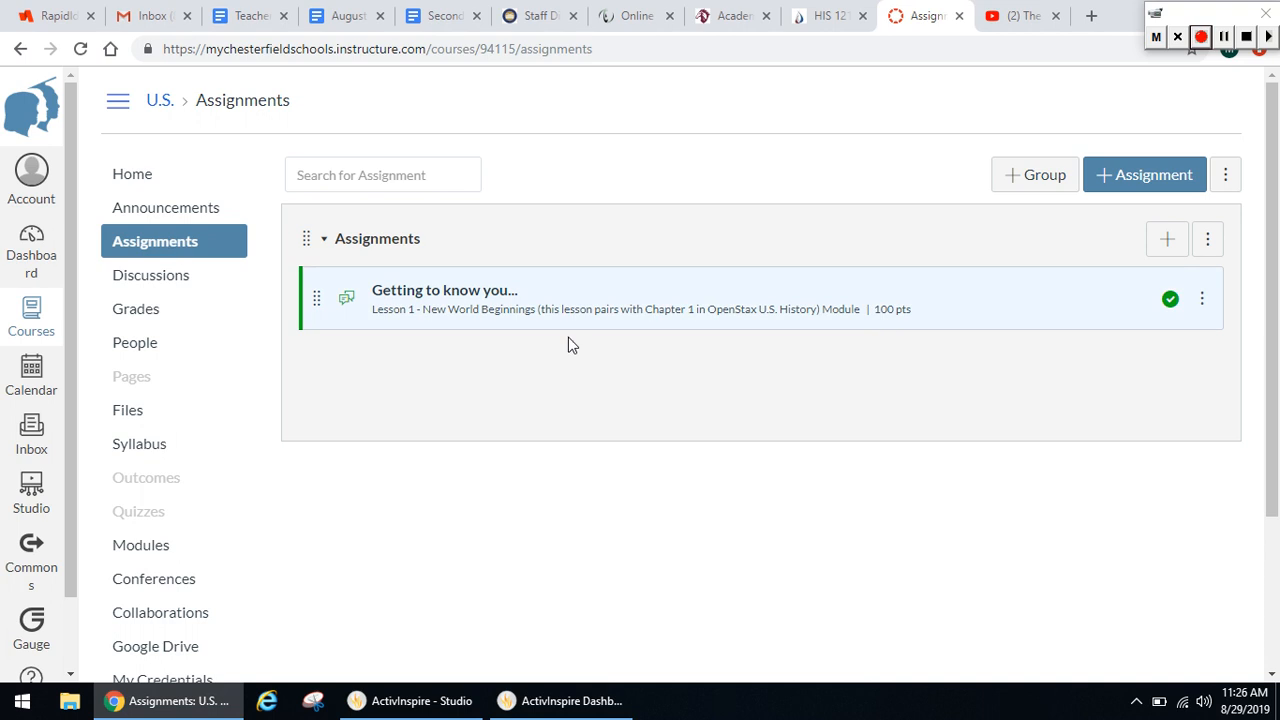
pyautogui.click(1157, 175)
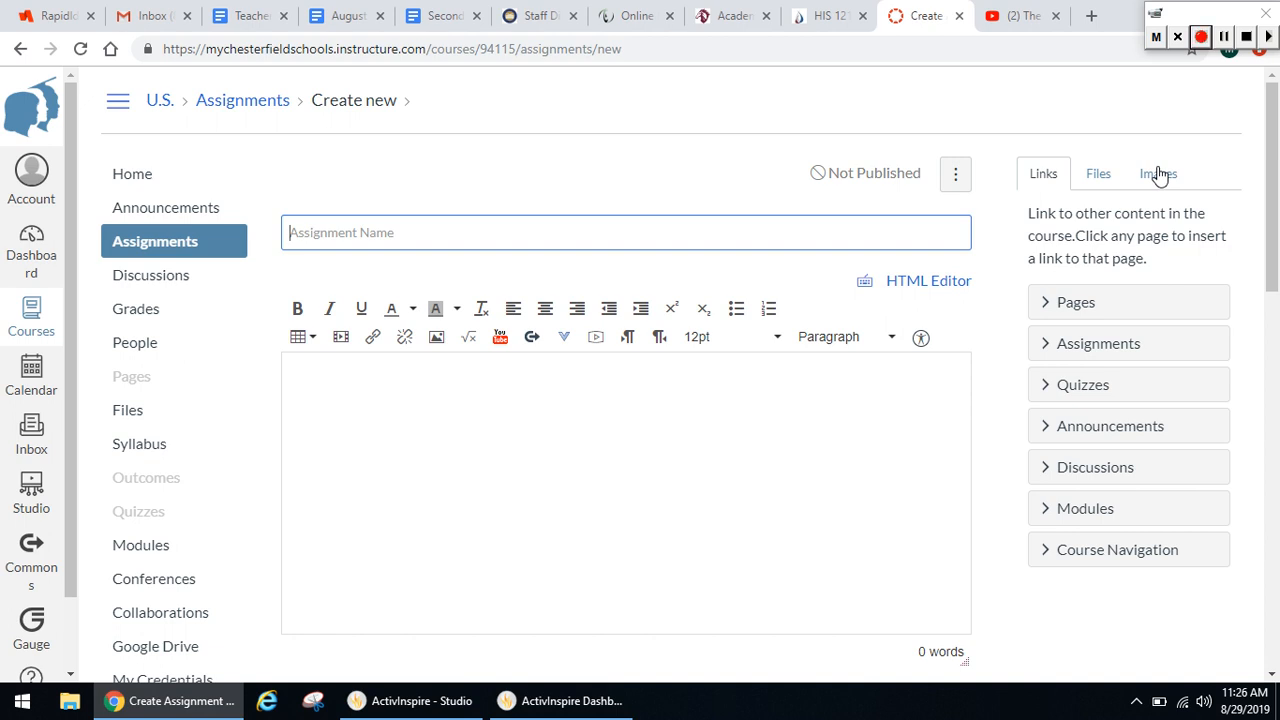
pyautogui.write('Assignment')
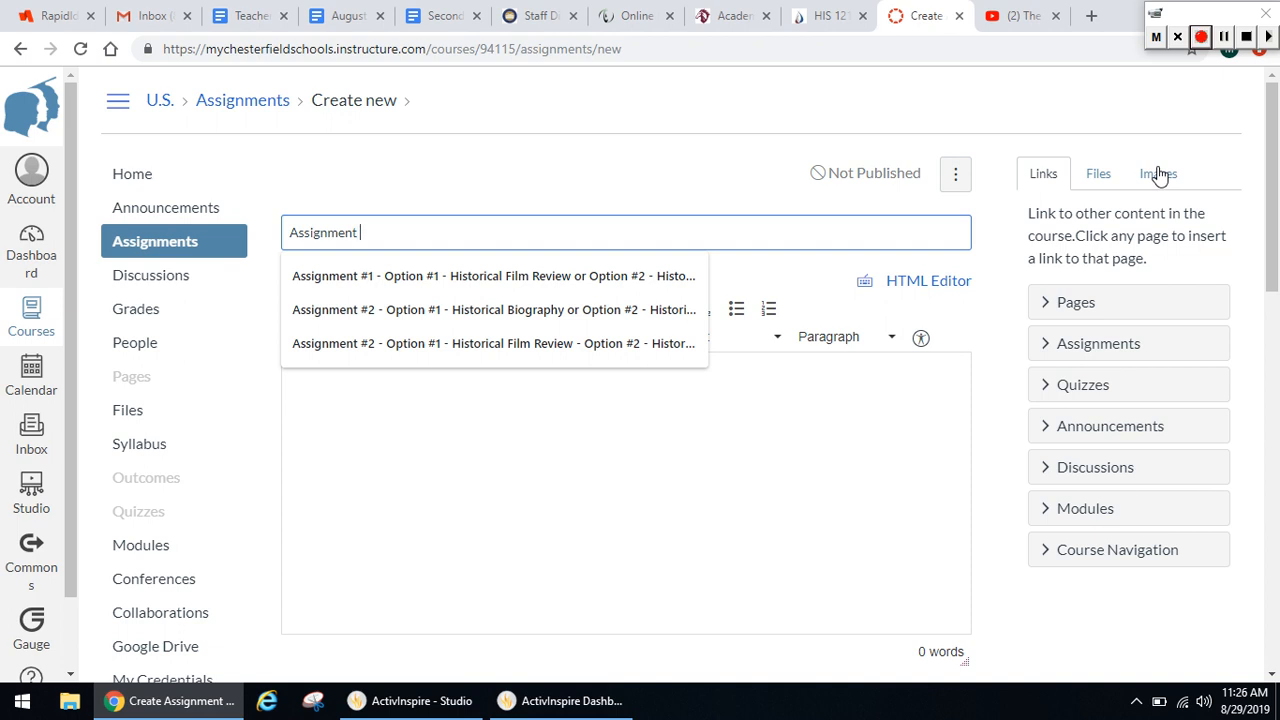
pyautogui.write(' #1 - ')
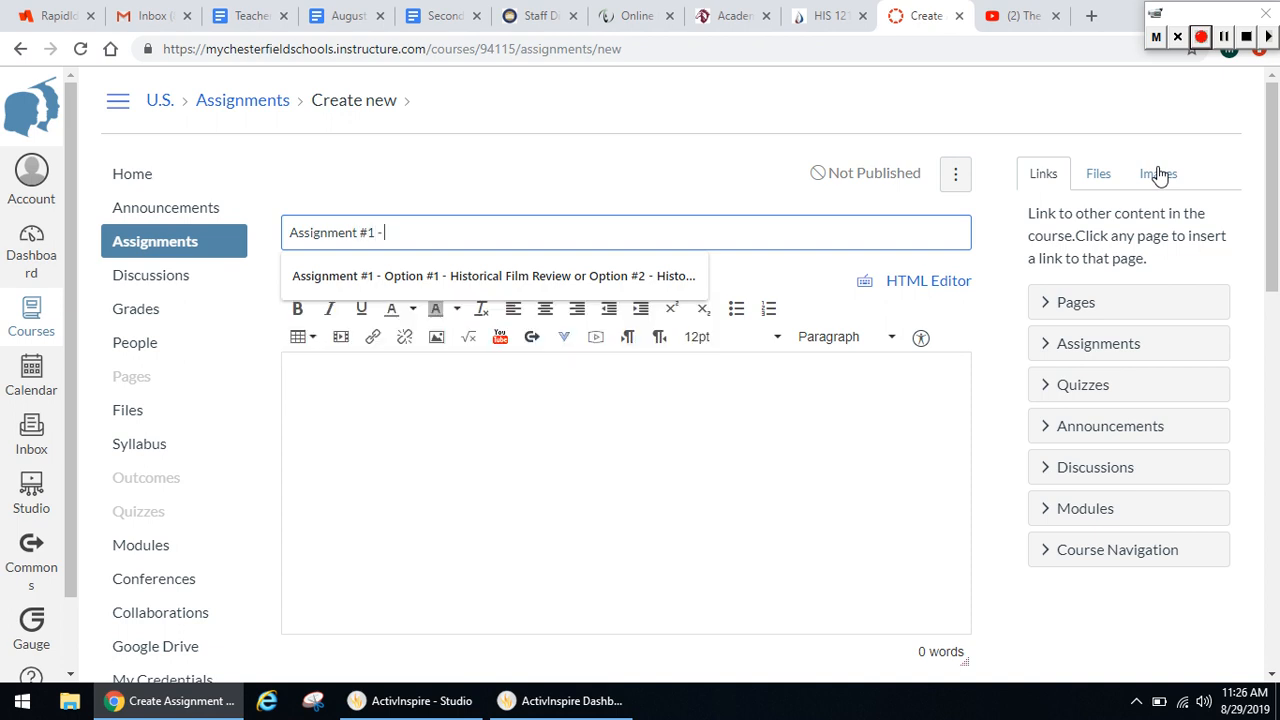
pyautogui.write('Studen')
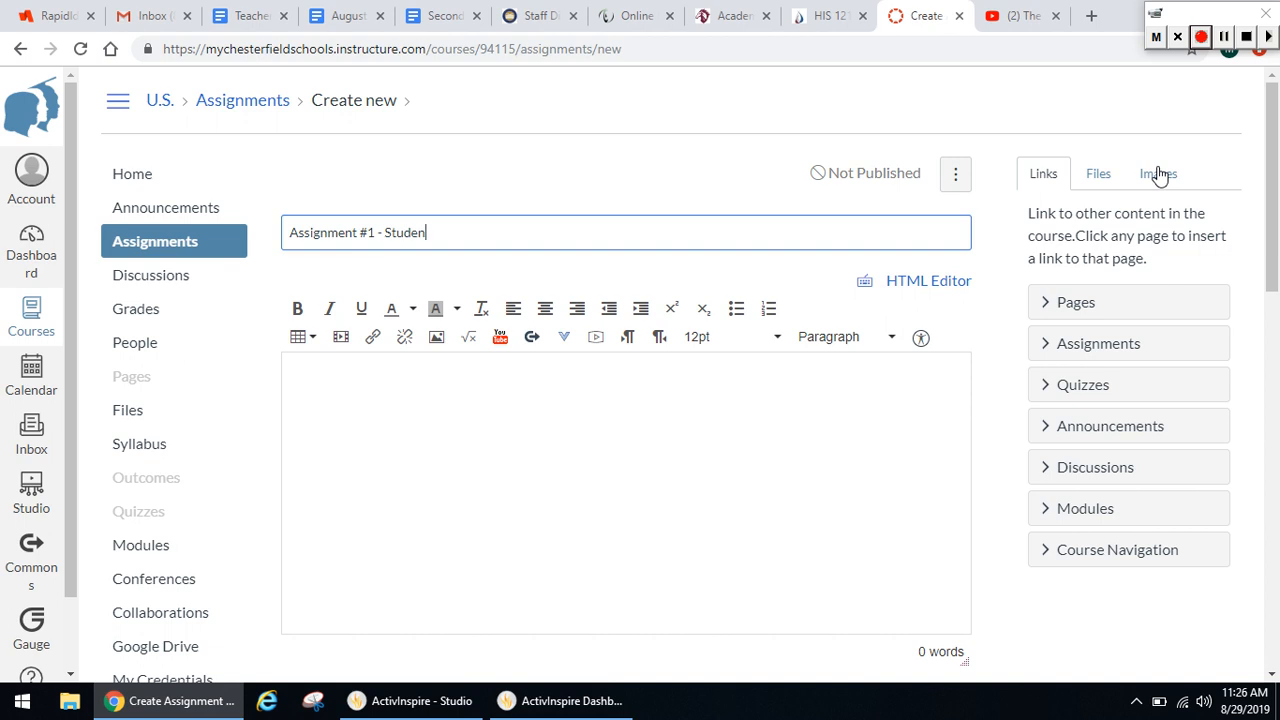
pyautogui.write('t Autobiography')
pyautogui.click(649, 437)
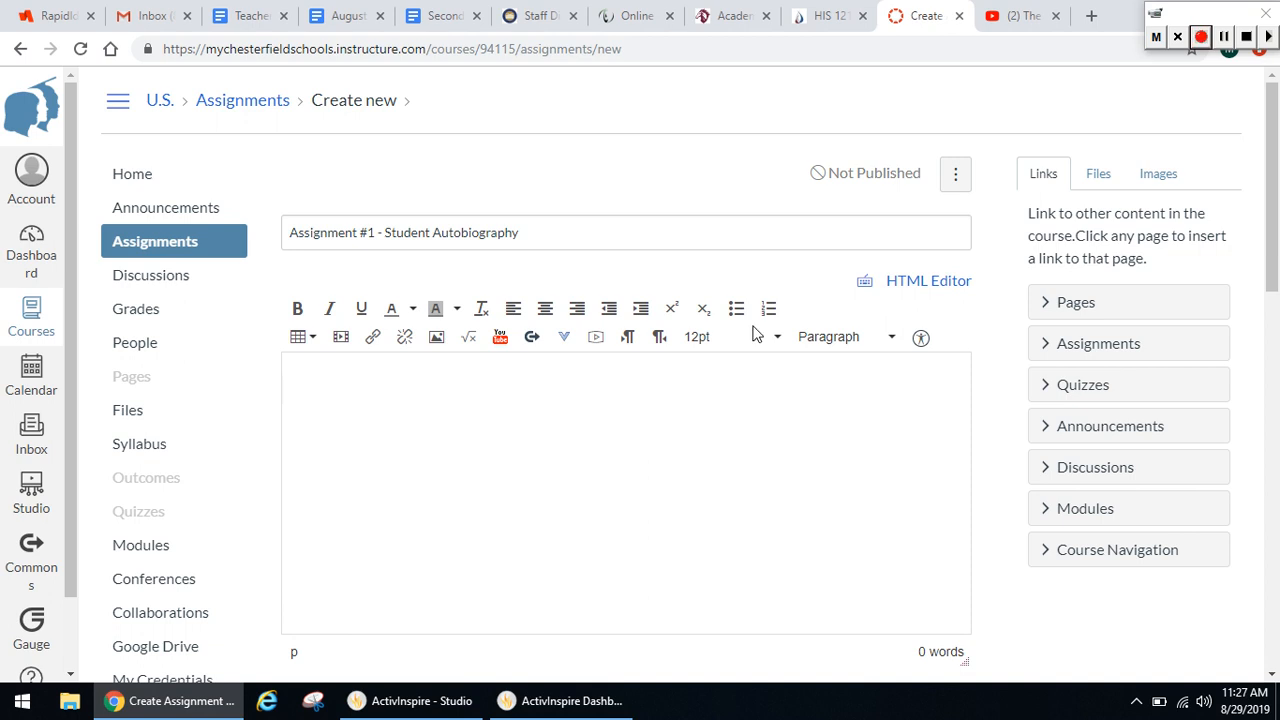
# Choose "Student Autobiography Project.docx" for a new course file upload, finding it by searching the Desktop folder for "autobio"
pyautogui.click(1100, 176)
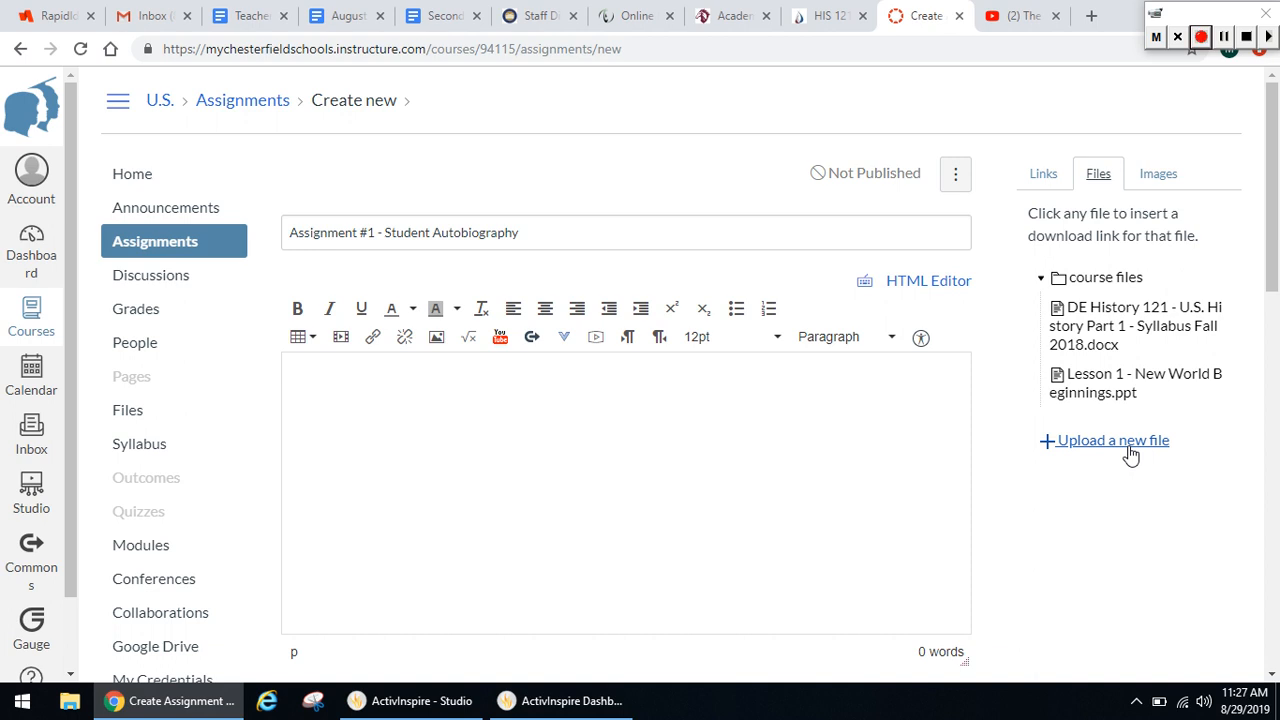
pyautogui.click(1130, 452)
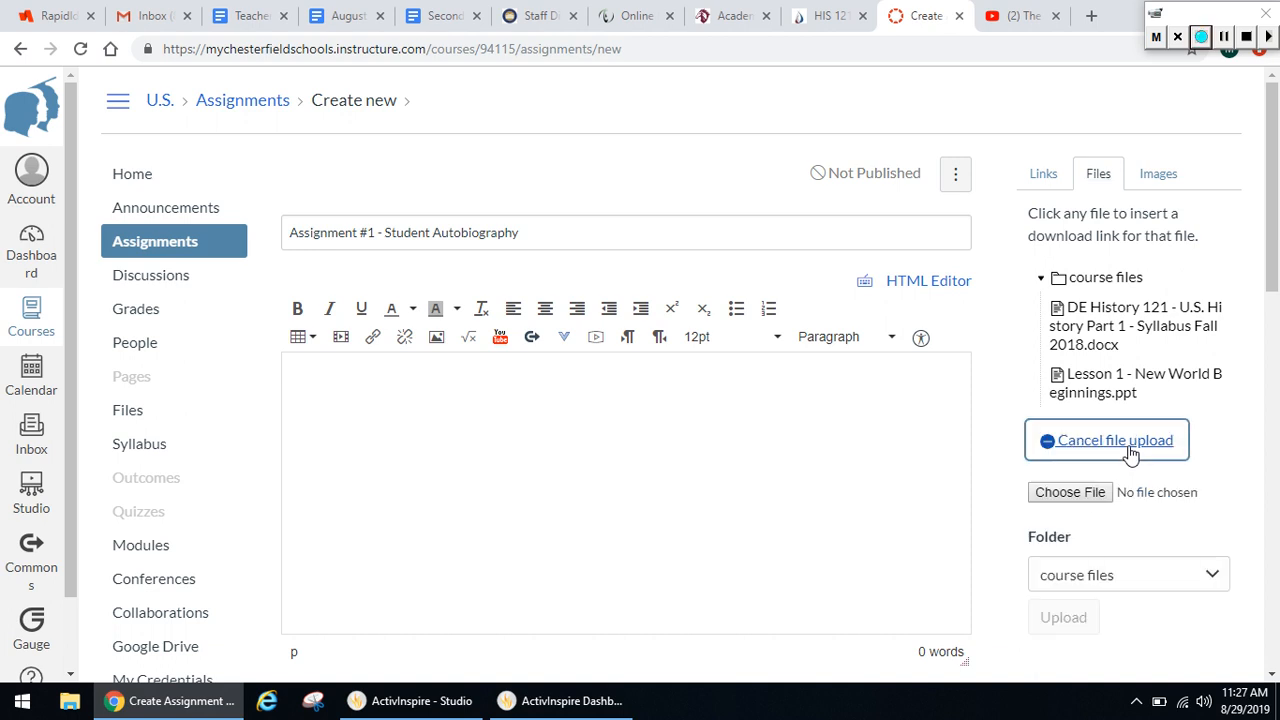
pyautogui.click(1089, 494)
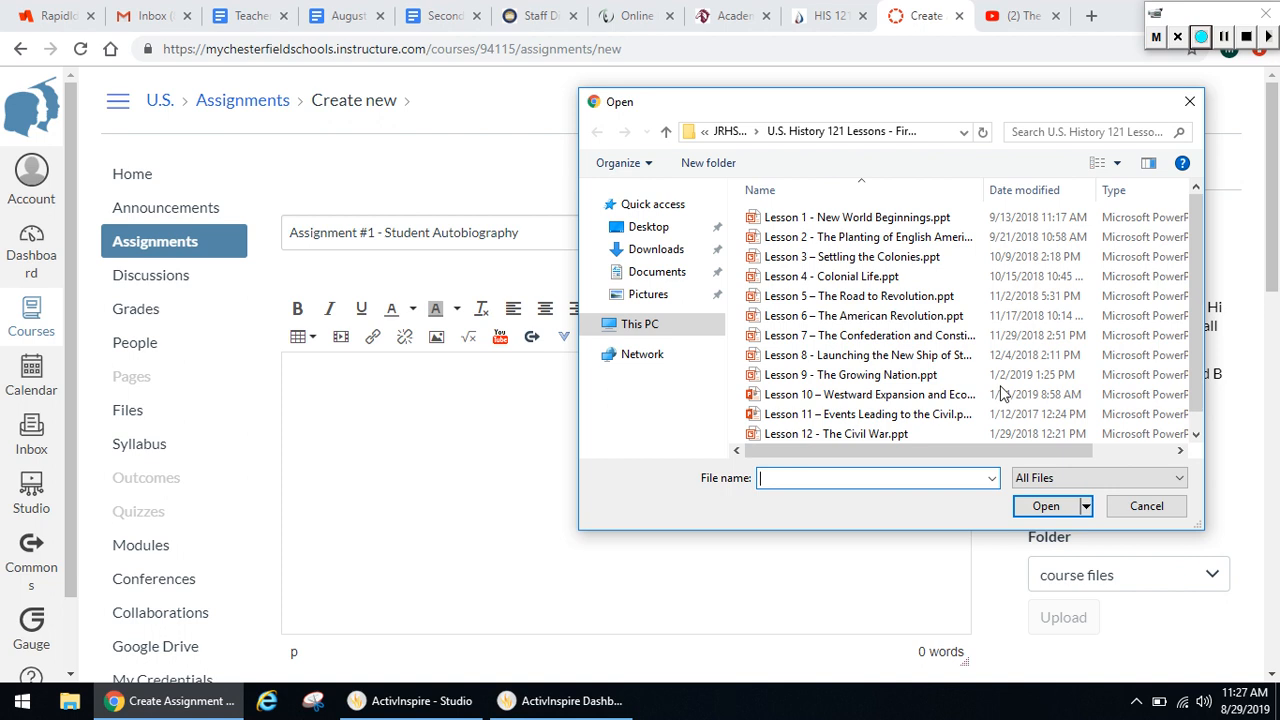
pyautogui.click(668, 234)
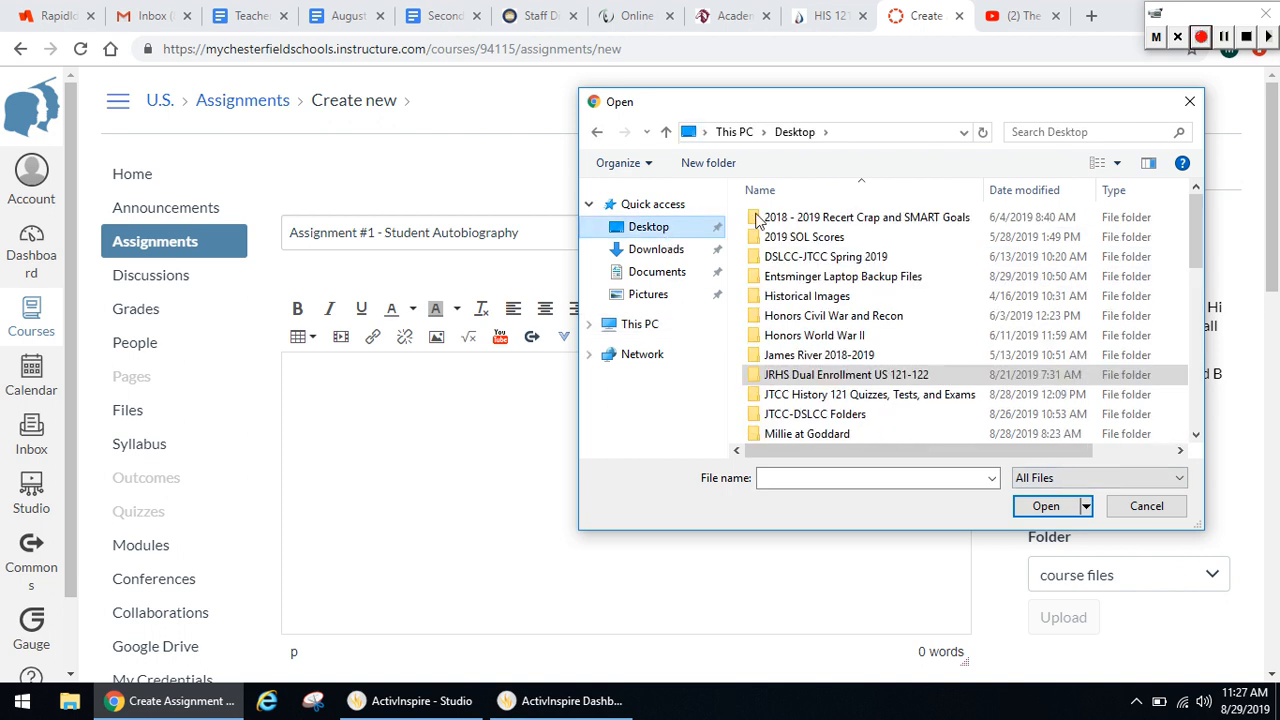
pyautogui.click(1061, 131)
pyautogui.write('student')
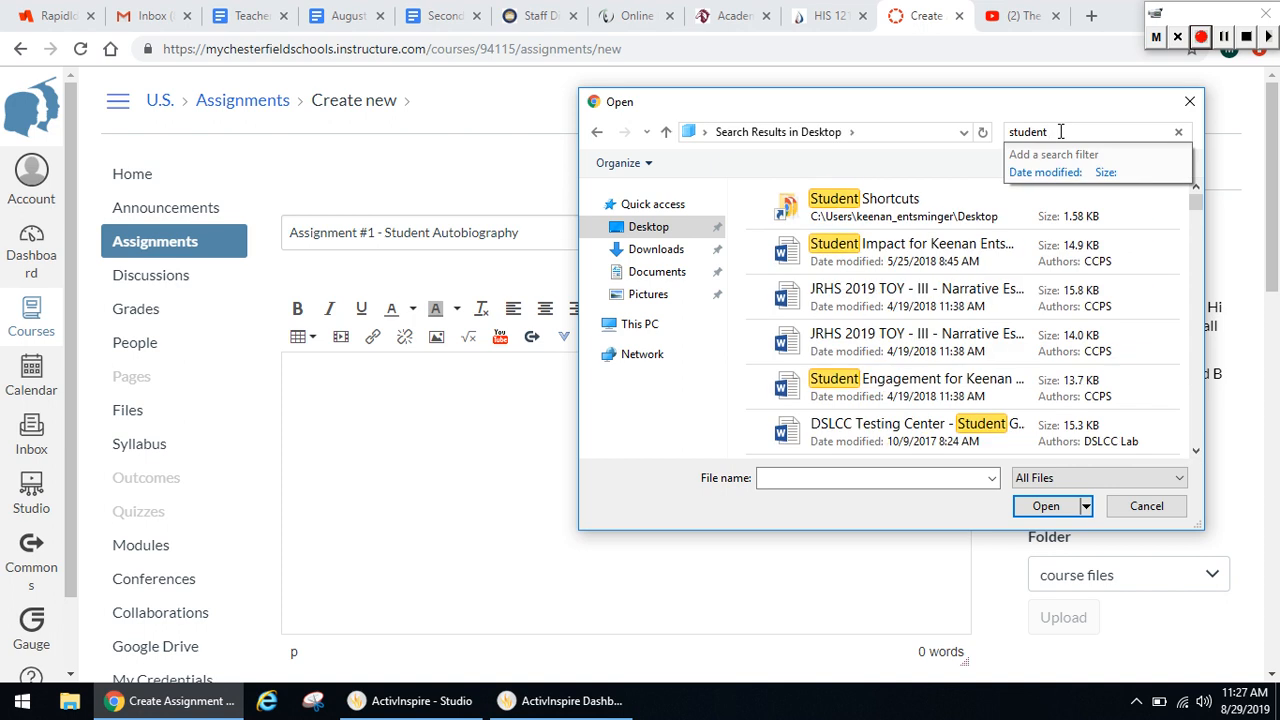
pyautogui.hotkey('ctrl', 'a')
pyautogui.press('BackSpace')
pyautogui.write('auto')
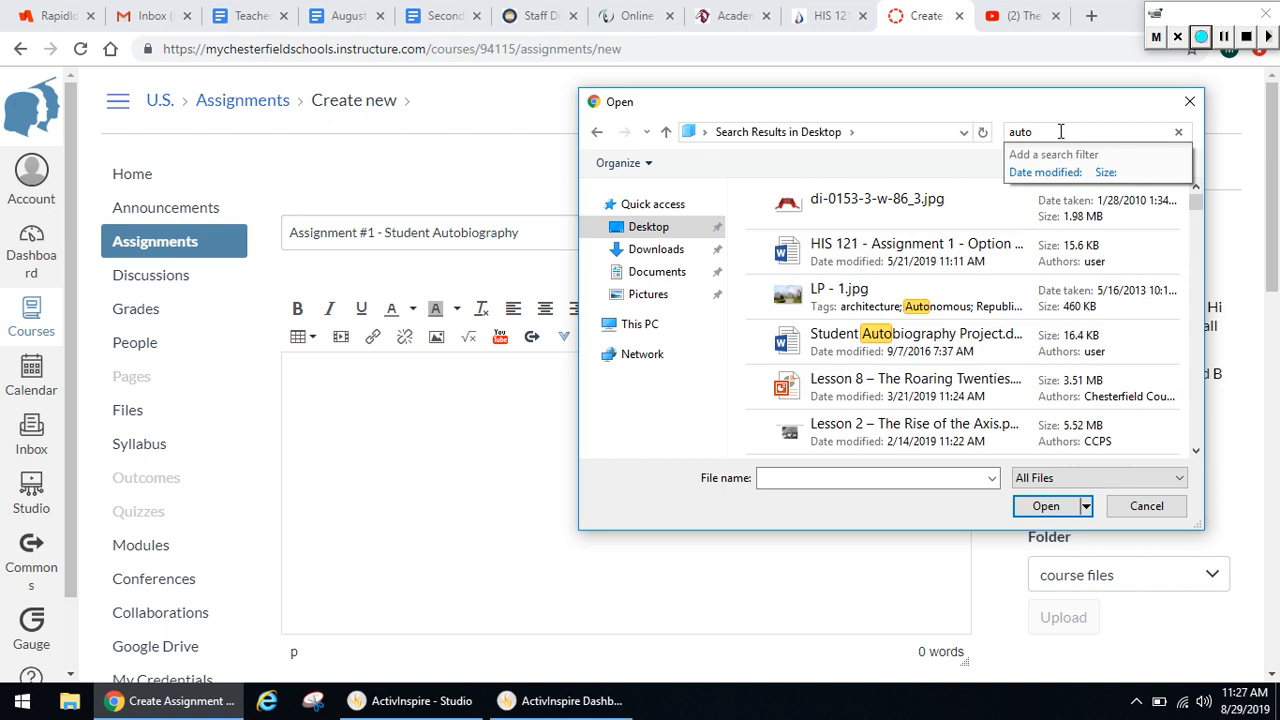
pyautogui.write('bio')
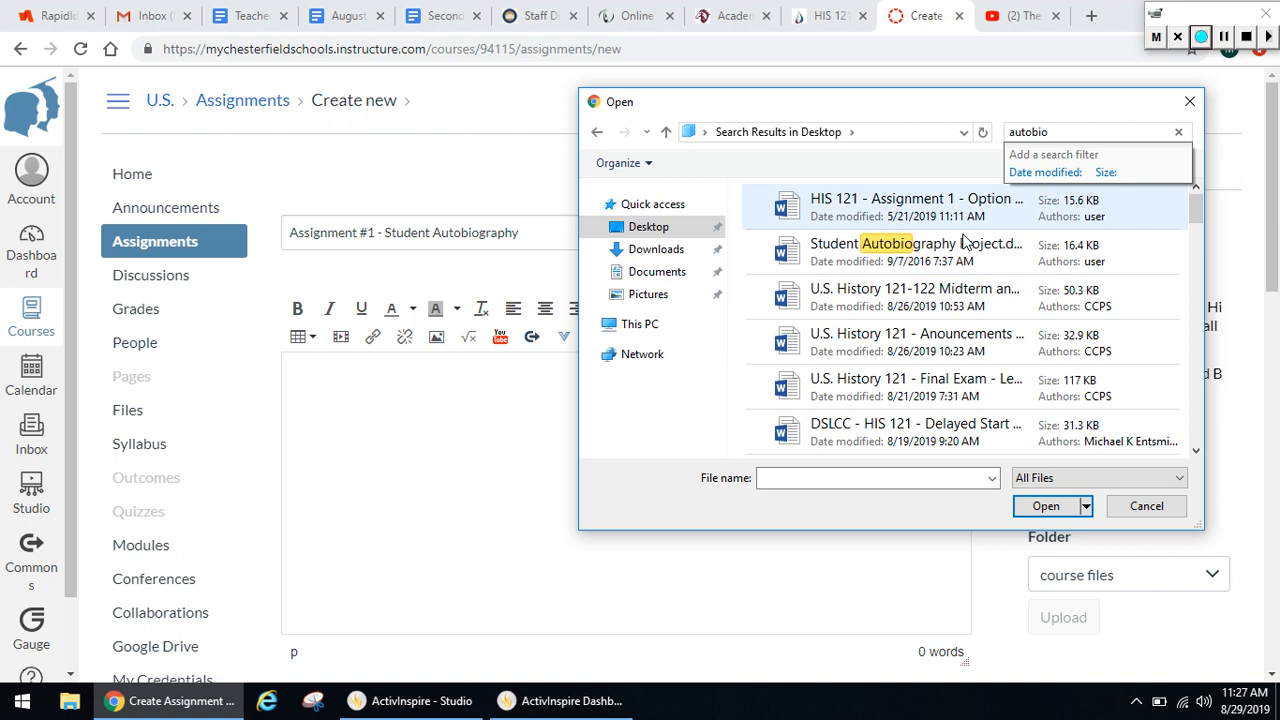
pyautogui.doubleClick(955, 250)
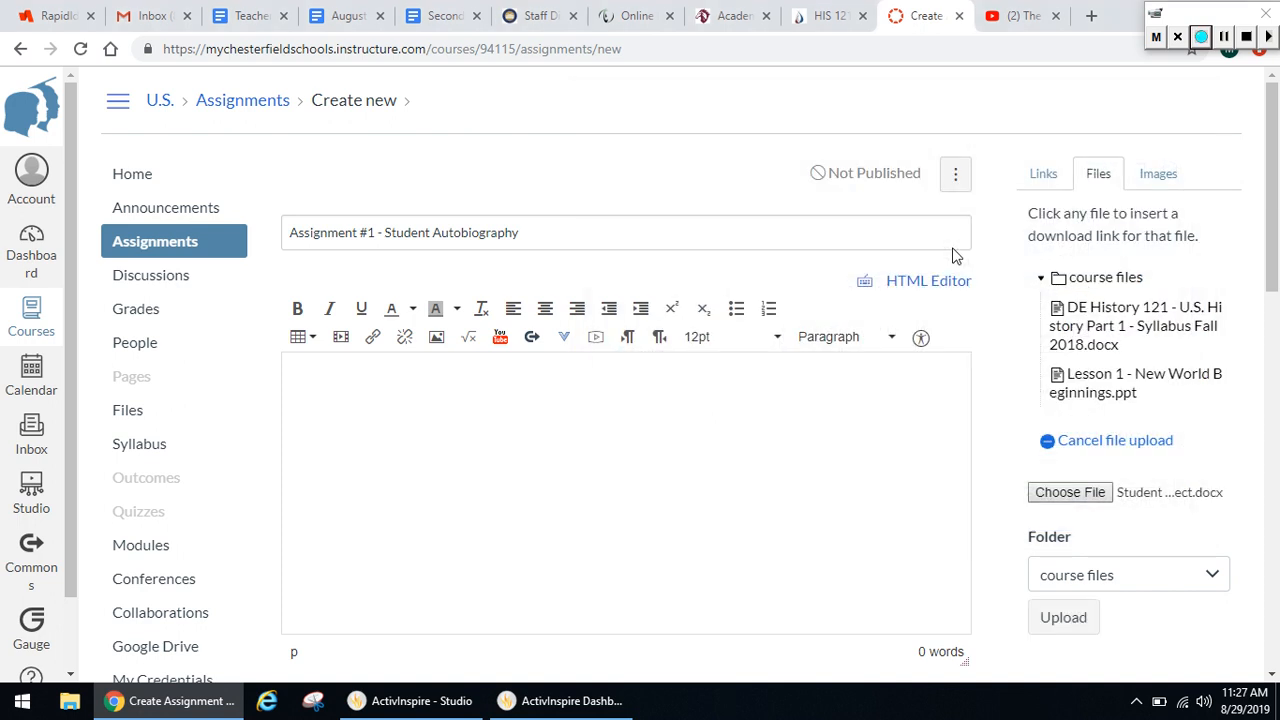
# Upload the chosen document to the course files folder so its link is inserted into the assignment description
pyautogui.moveTo(1270, 268); pyautogui.dragTo(1268, 316)
pyautogui.click(510, 340)
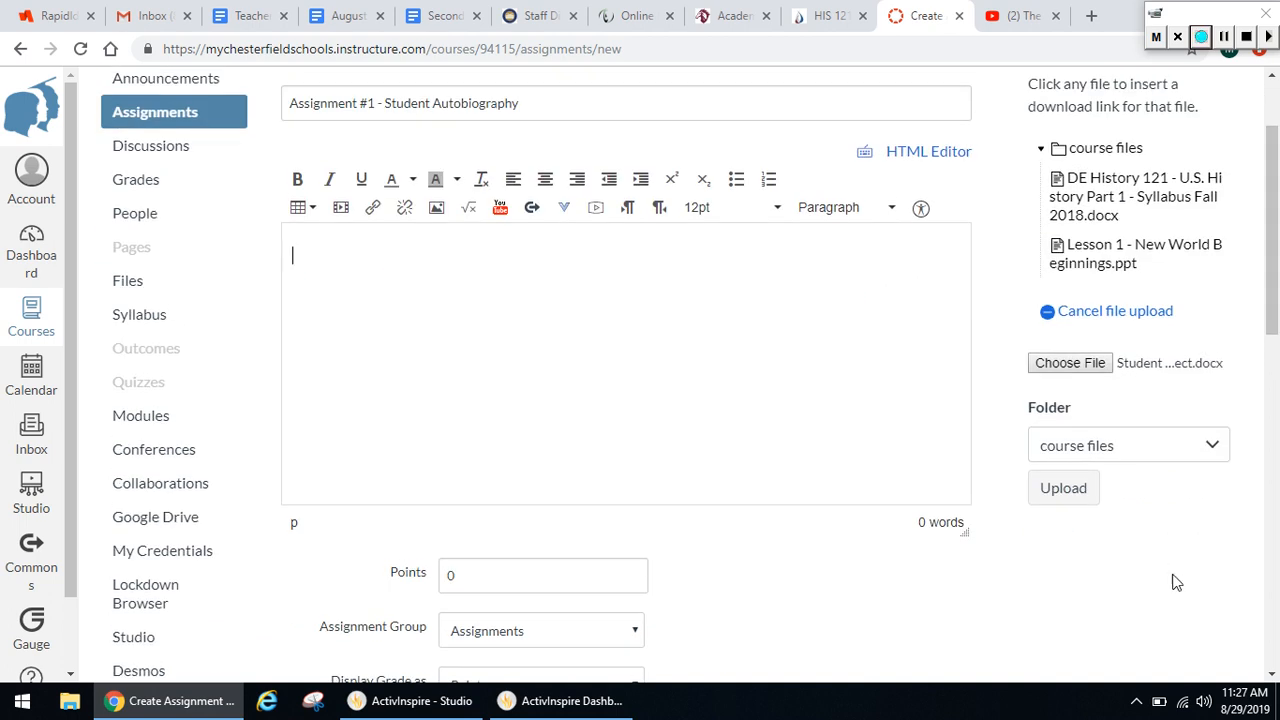
pyautogui.click(1061, 487)
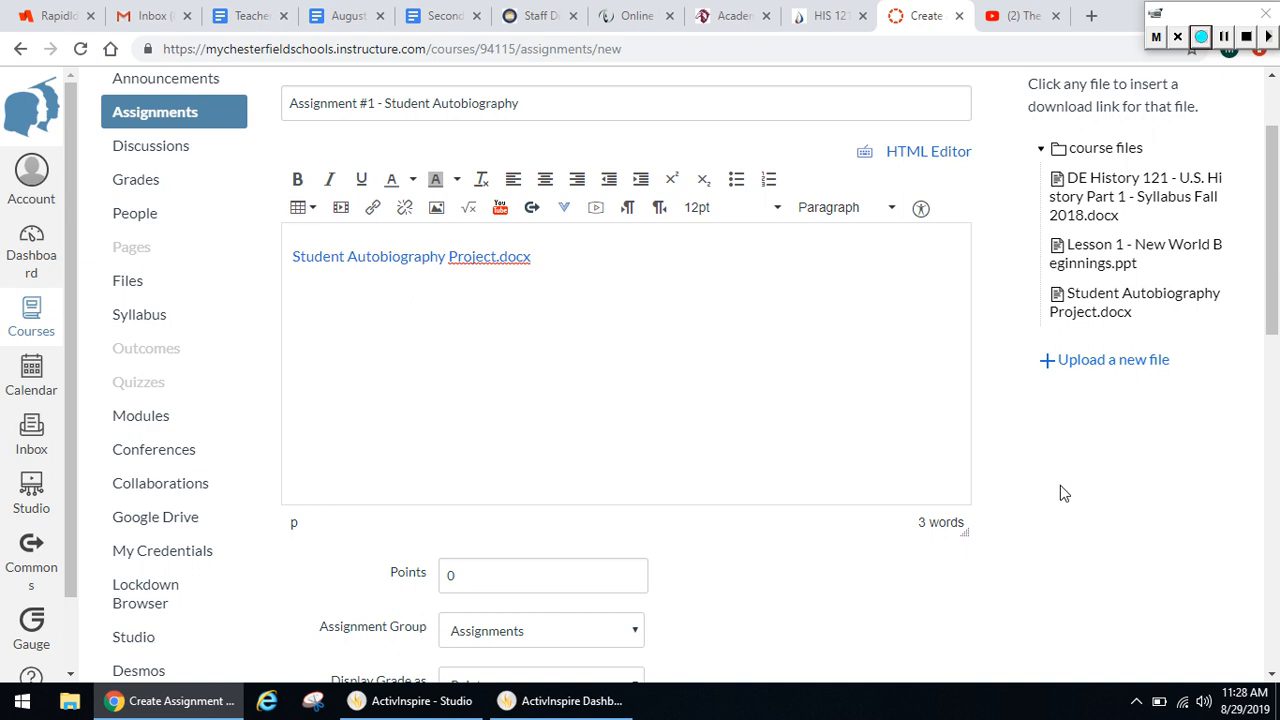
# Set the assignment's points to 100
pyautogui.moveTo(1276, 288); pyautogui.dragTo(1276, 347)
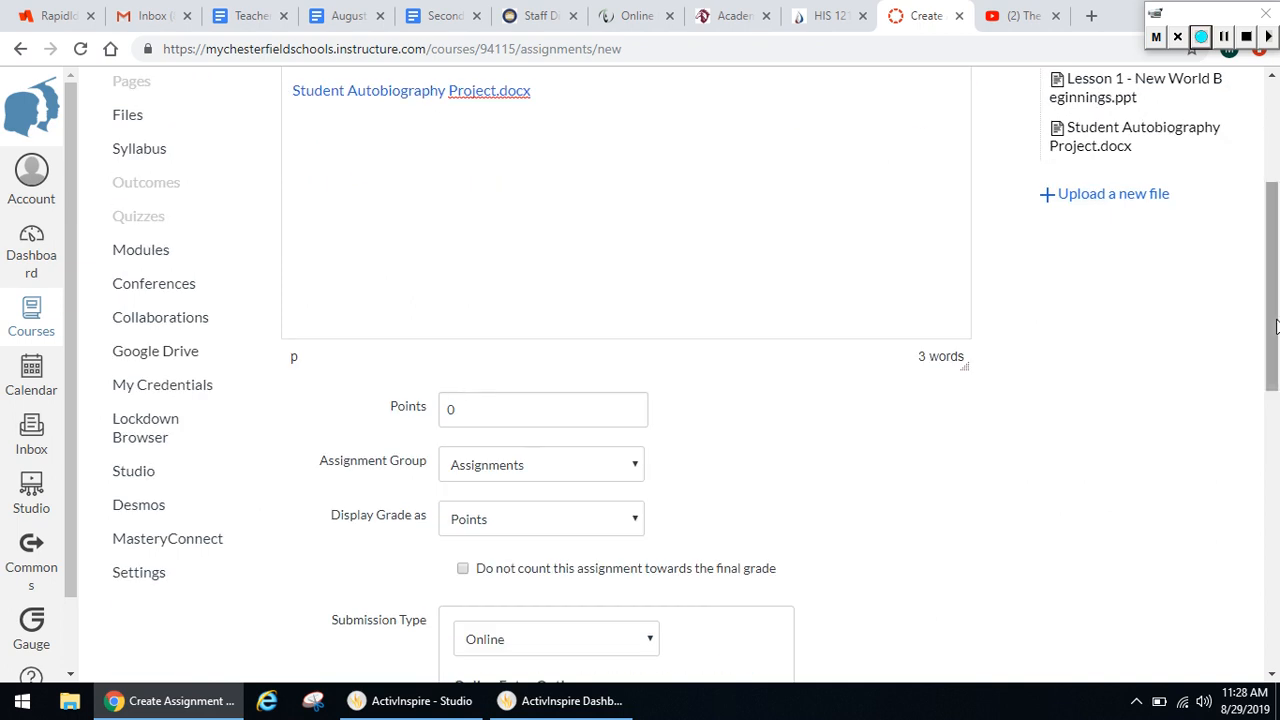
pyautogui.click(463, 405)
pyautogui.press('BackSpace')
pyautogui.write('100')
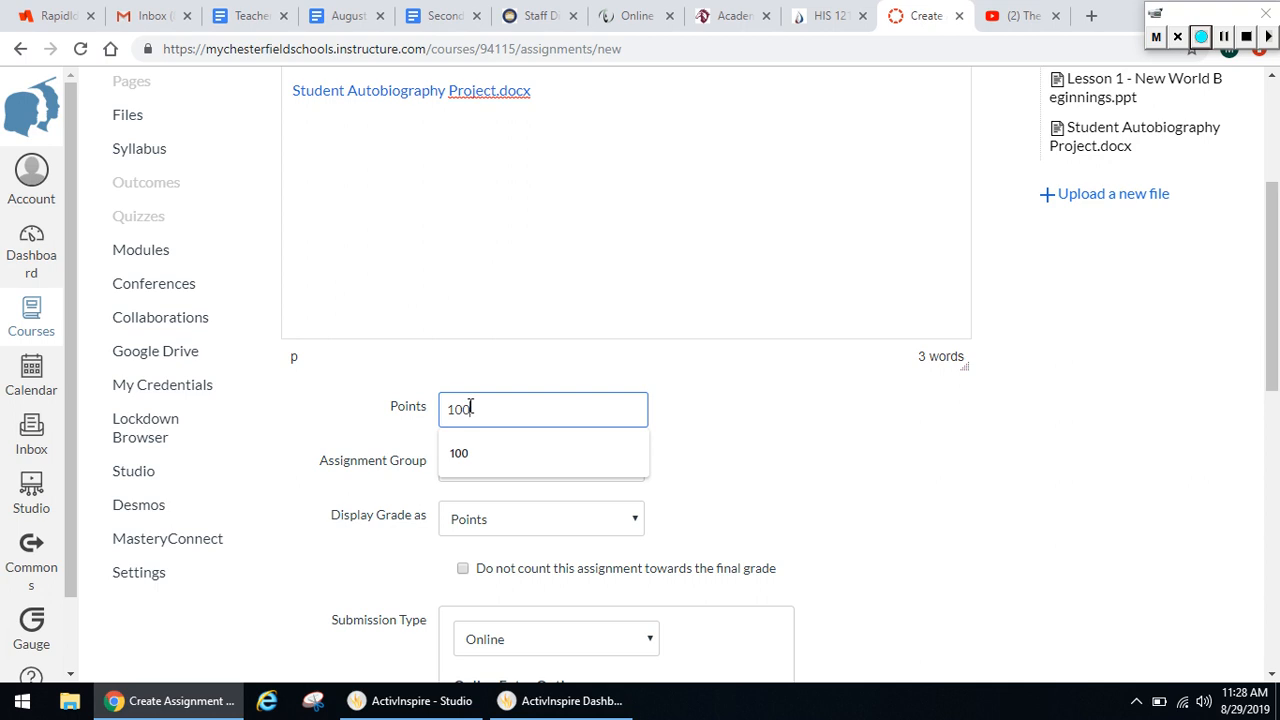
# Allow text entry, website URL and file uploads as the assignment's online submission options
pyautogui.moveTo(1272, 310); pyautogui.dragTo(1272, 400)
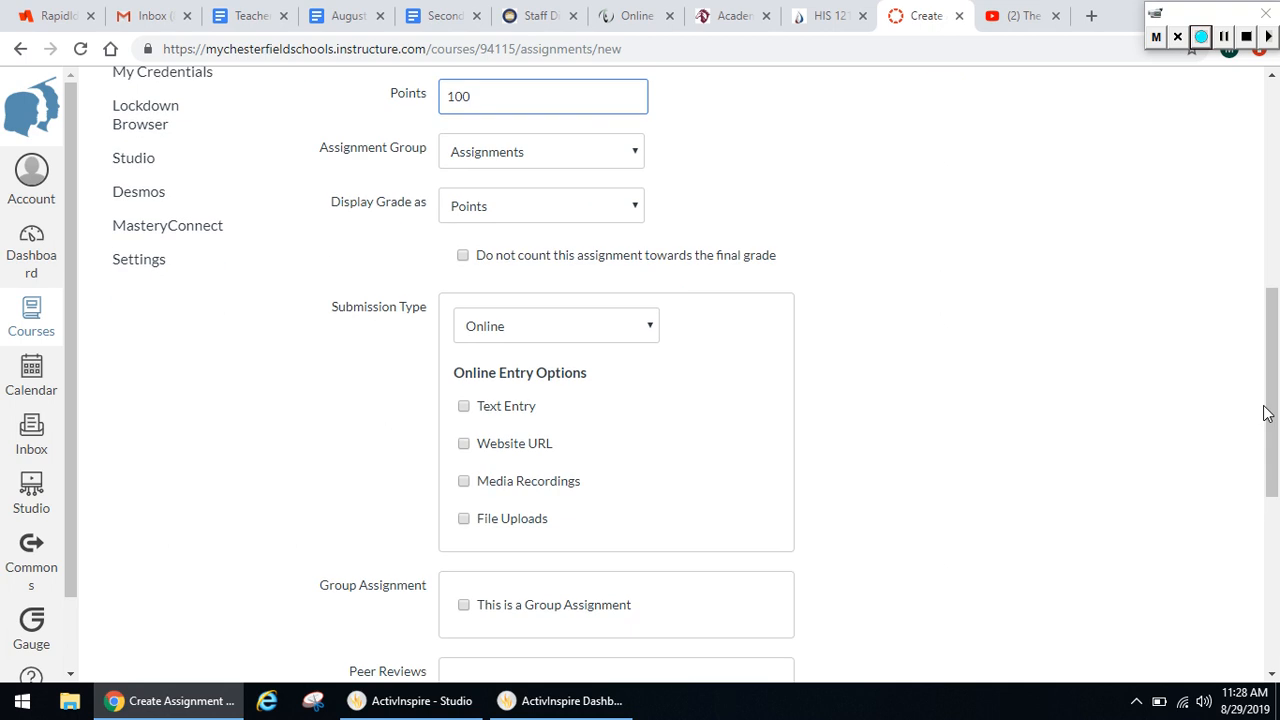
pyautogui.click(464, 408)
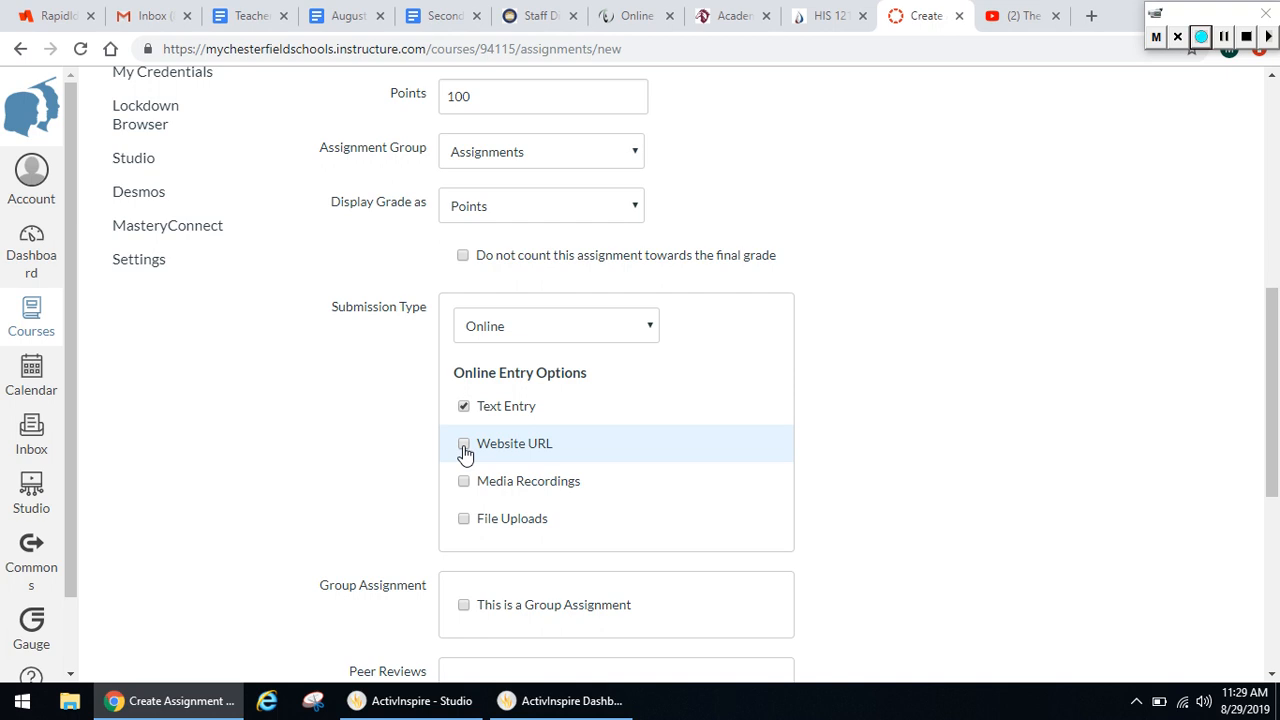
pyautogui.click(464, 444)
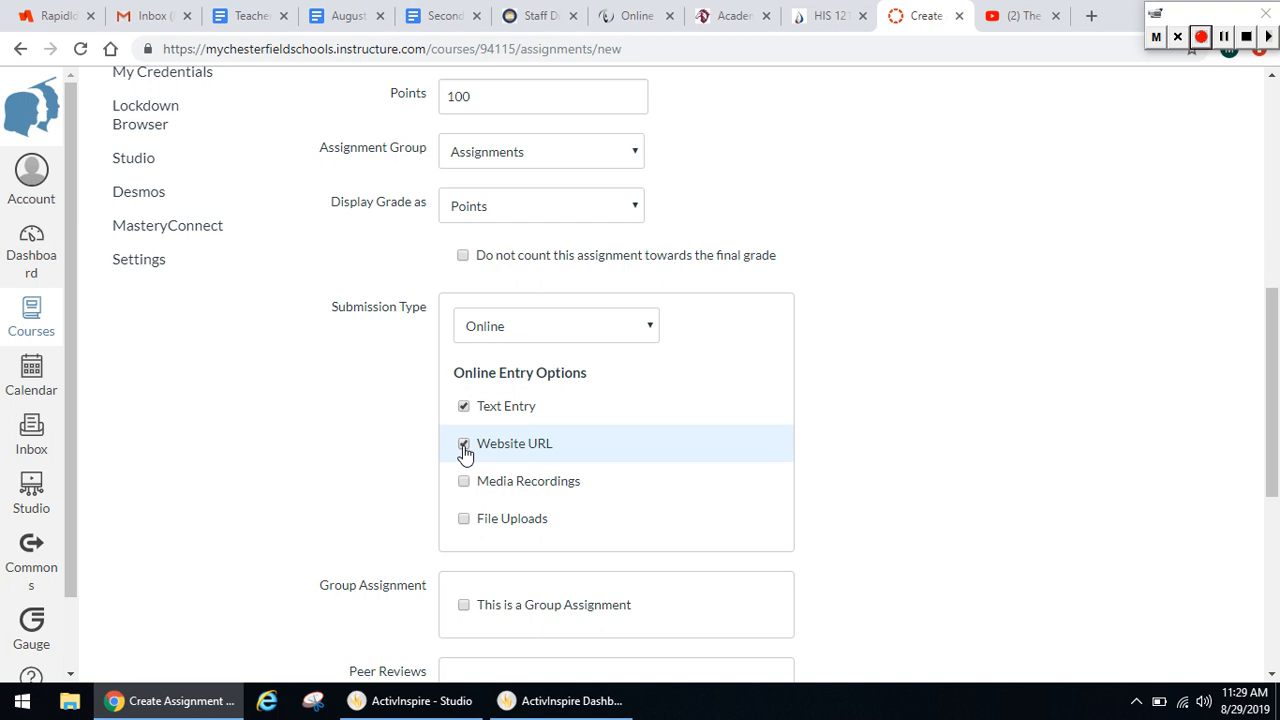
pyautogui.click(463, 520)
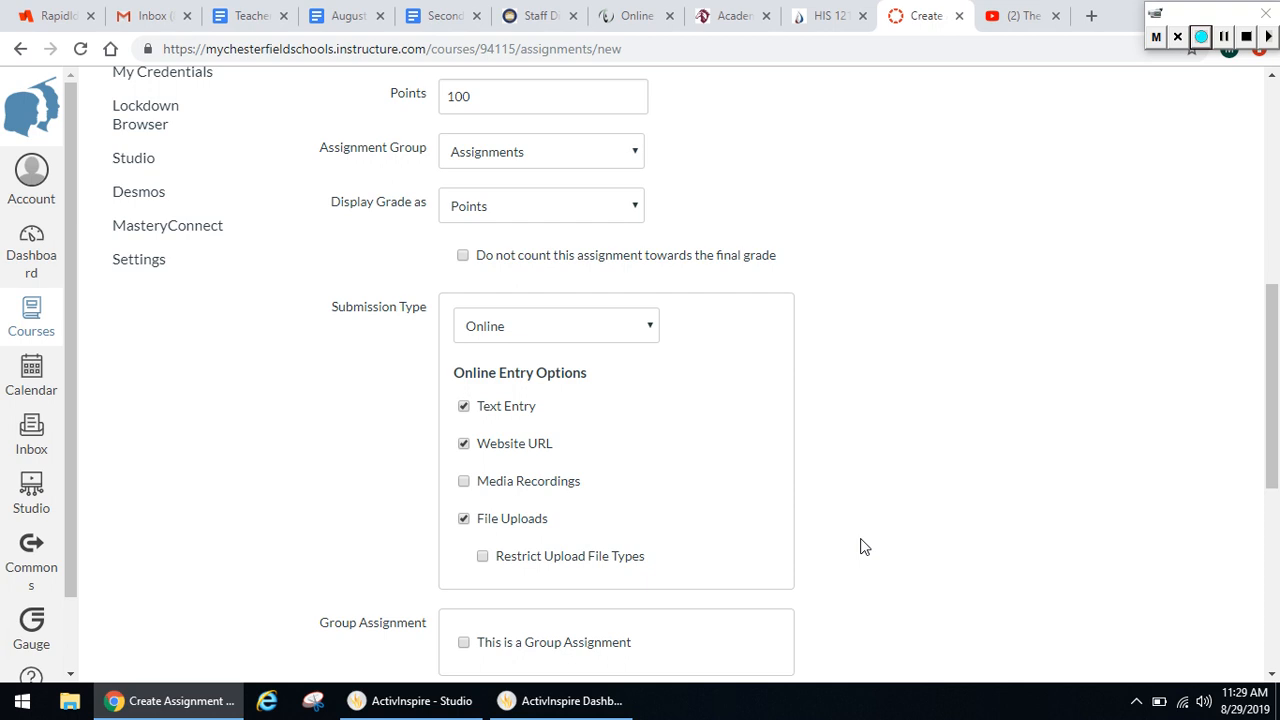
# Set the due date for everyone to September 22, 2019 at 11:59pm, then save and publish the assignment
pyautogui.scroll(-2, 1270, 388)
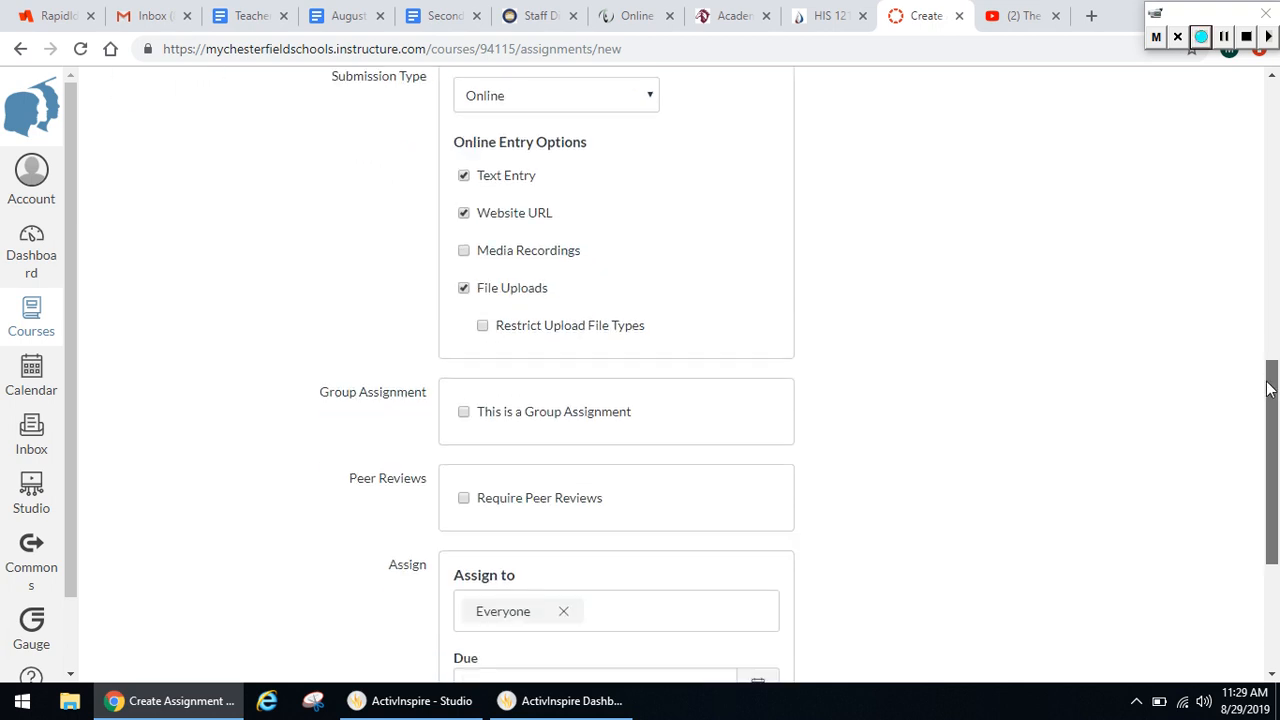
pyautogui.moveTo(1270, 388); pyautogui.dragTo(1268, 402)
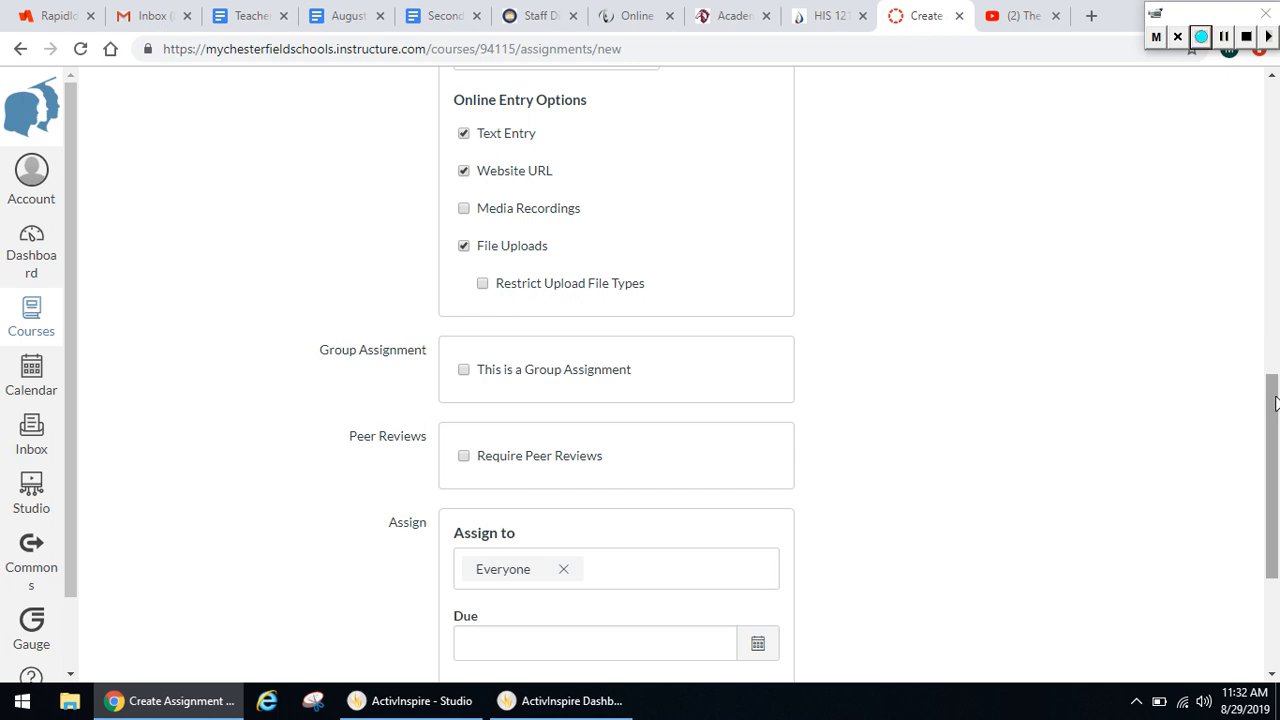
pyautogui.moveTo(1267, 402); pyautogui.dragTo(1275, 482)
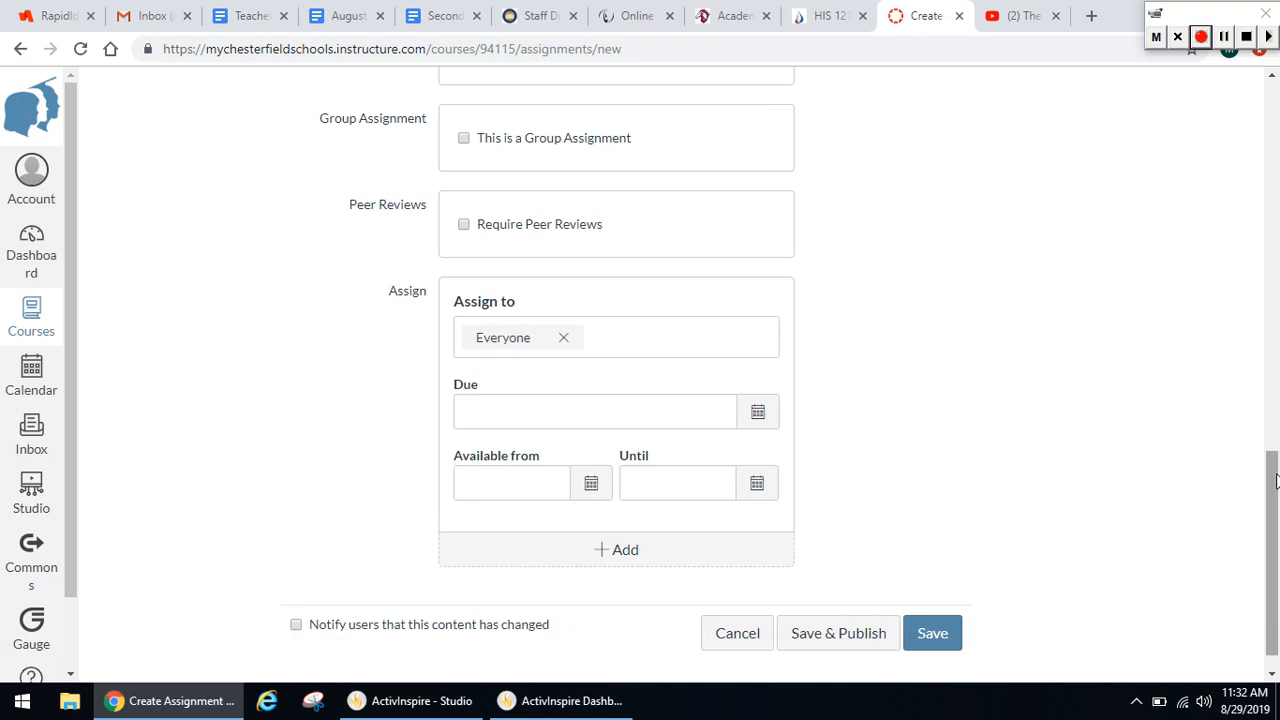
pyautogui.click(759, 413)
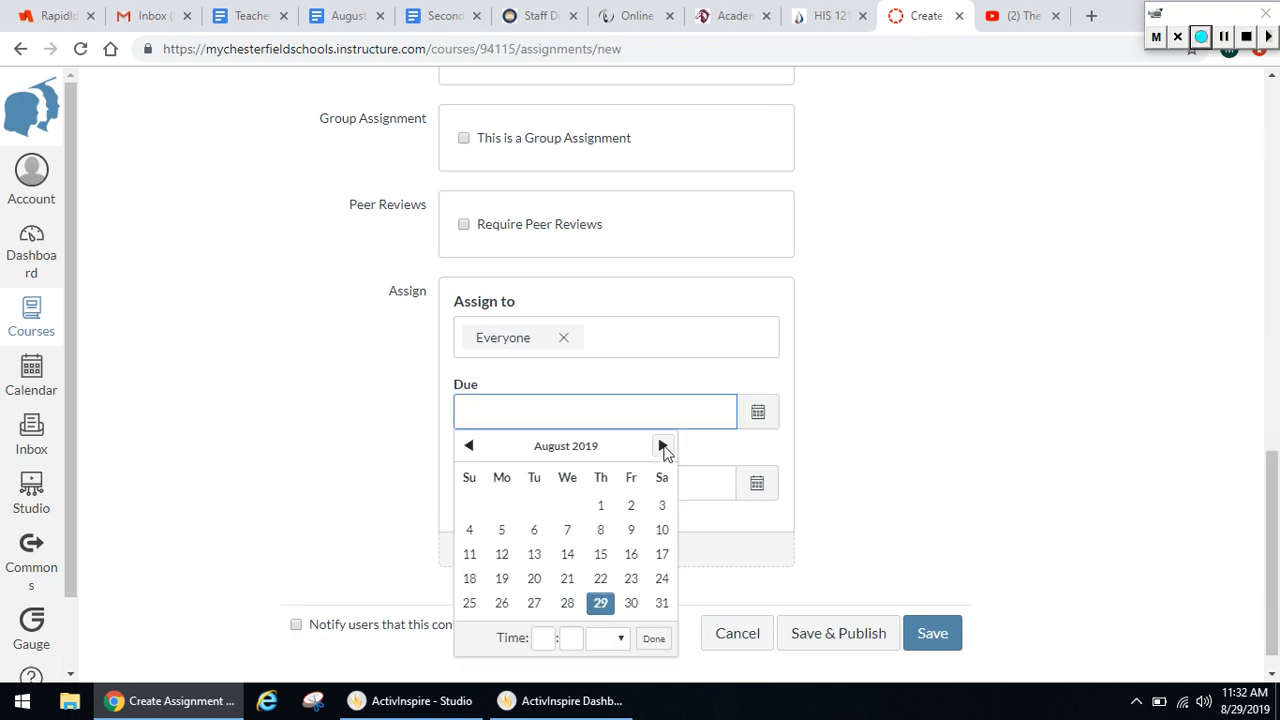
pyautogui.click(663, 446)
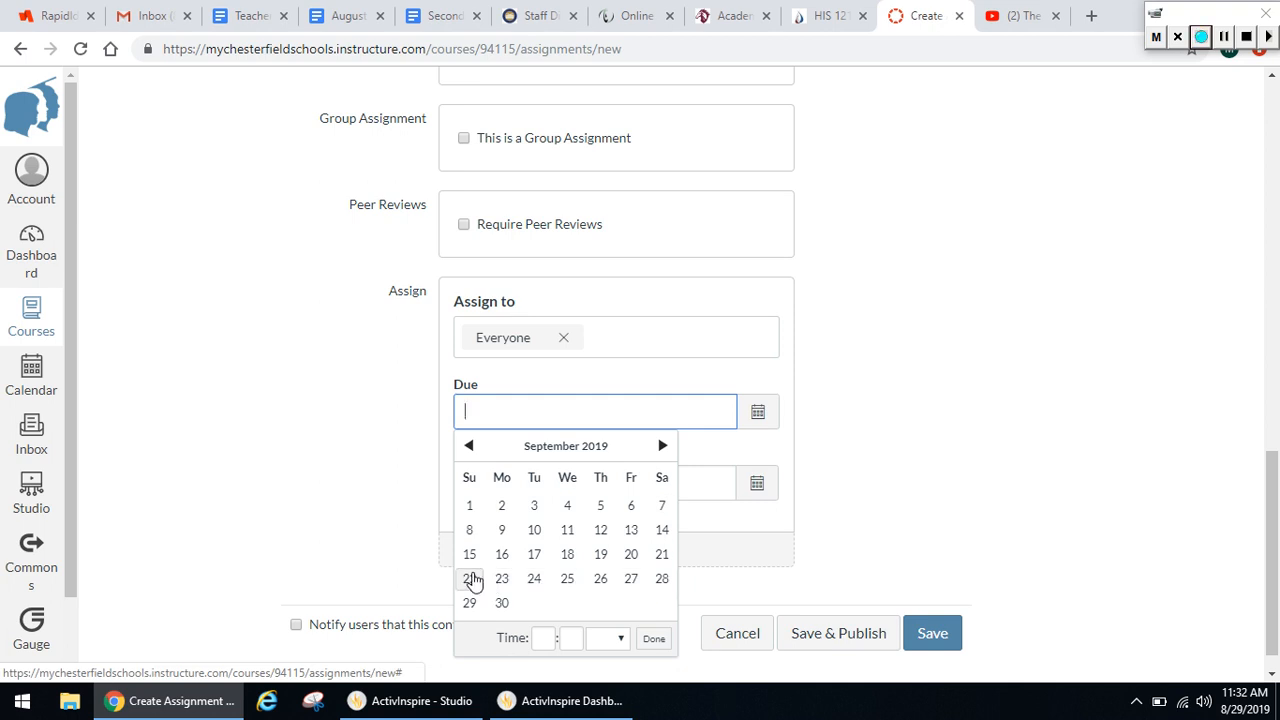
pyautogui.click(470, 580)
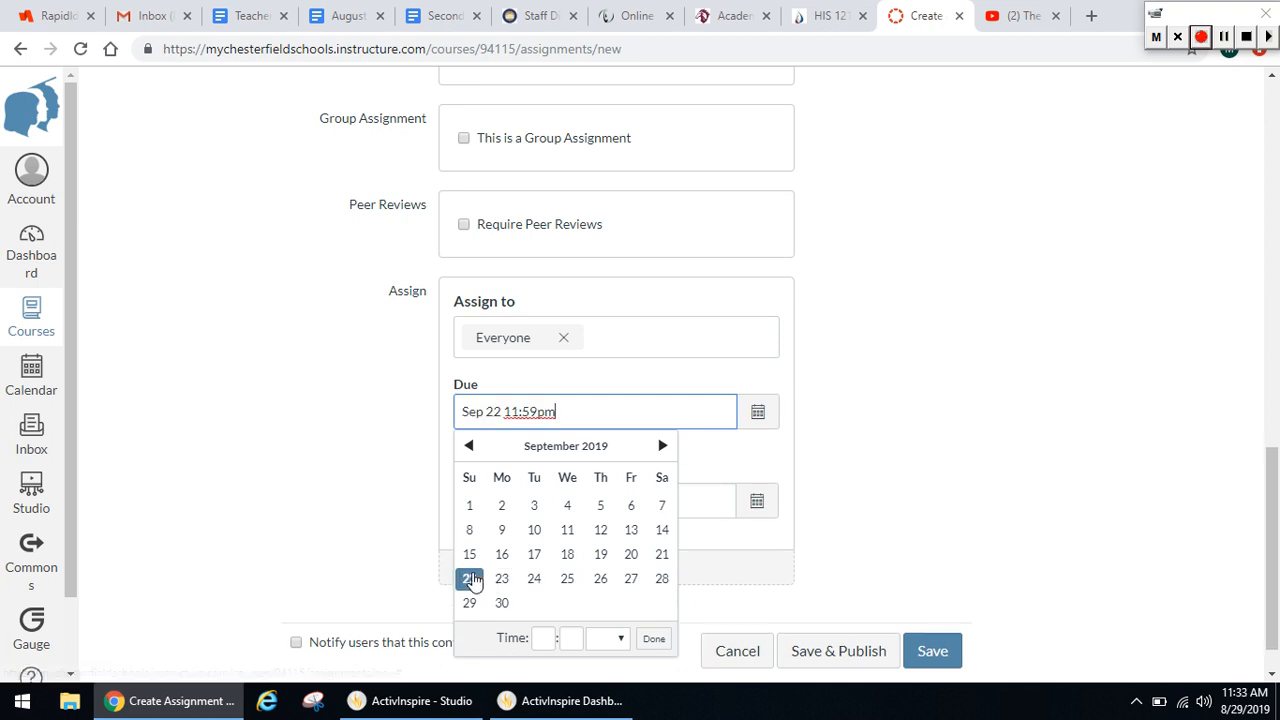
pyautogui.click(917, 467)
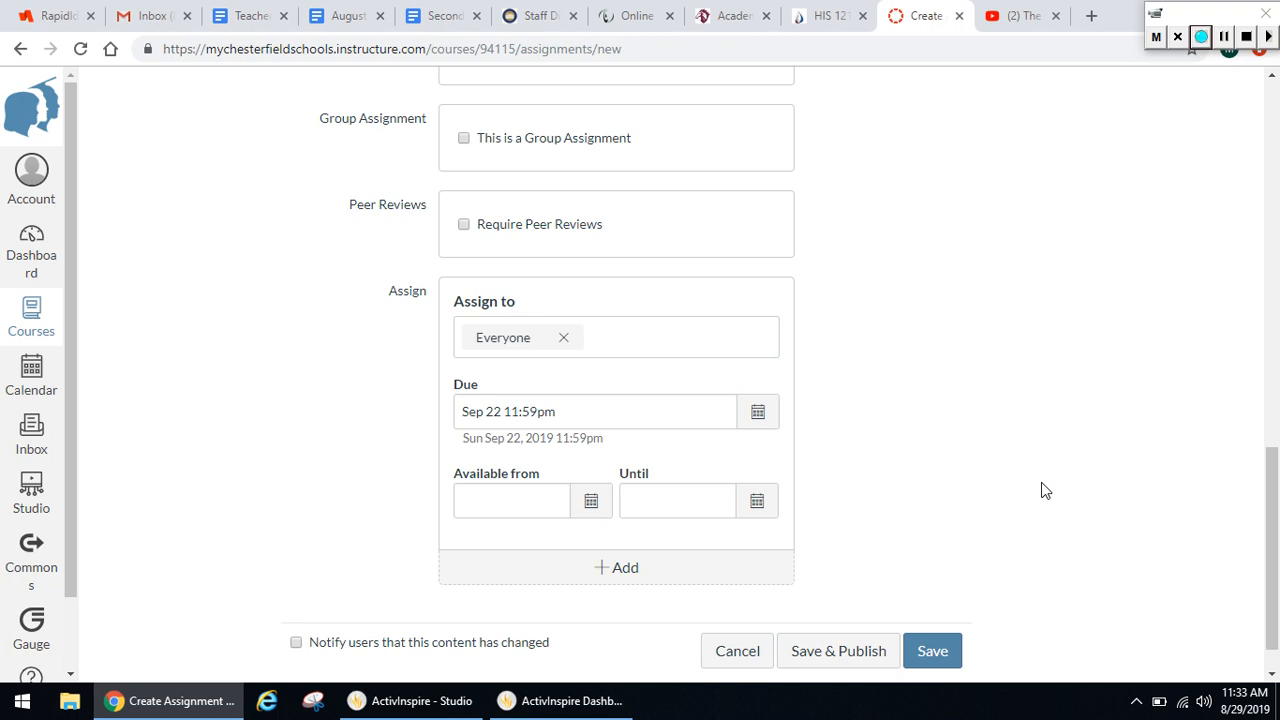
pyautogui.click(863, 651)
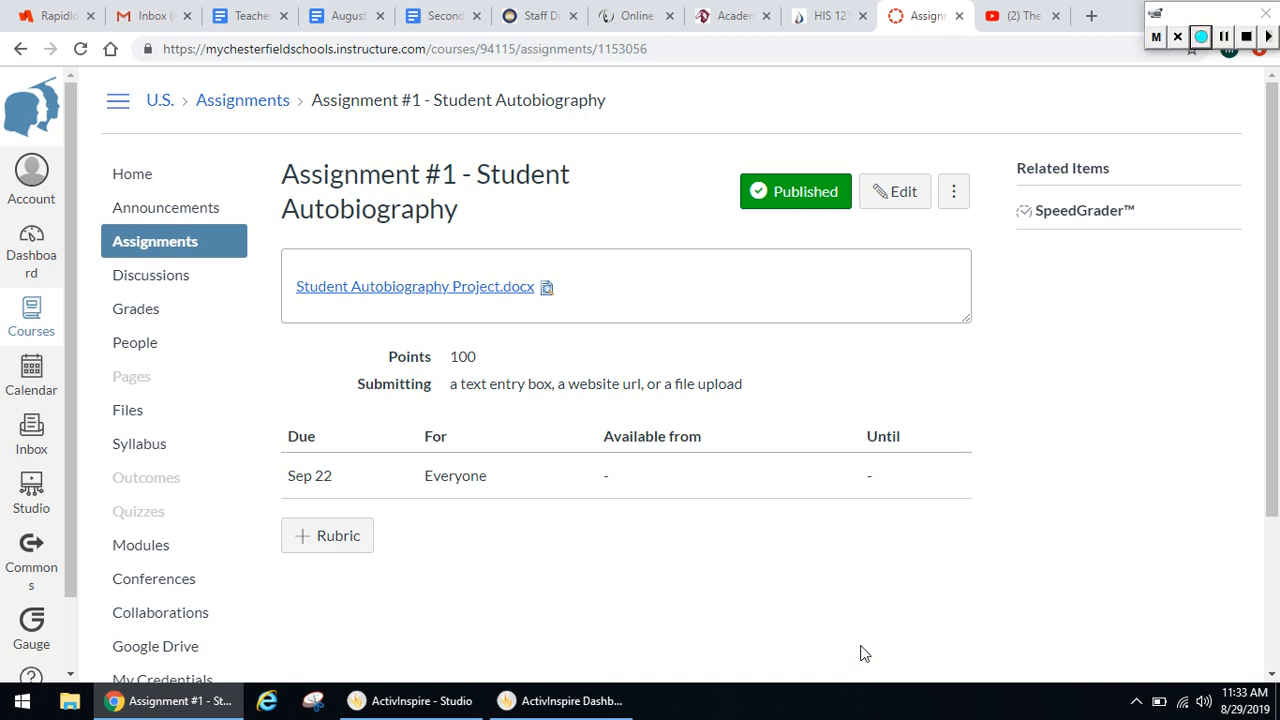
# In the course's assignments list, unpublish Assignment #1 - Student Autobiography and publish it again
pyautogui.click(177, 248)
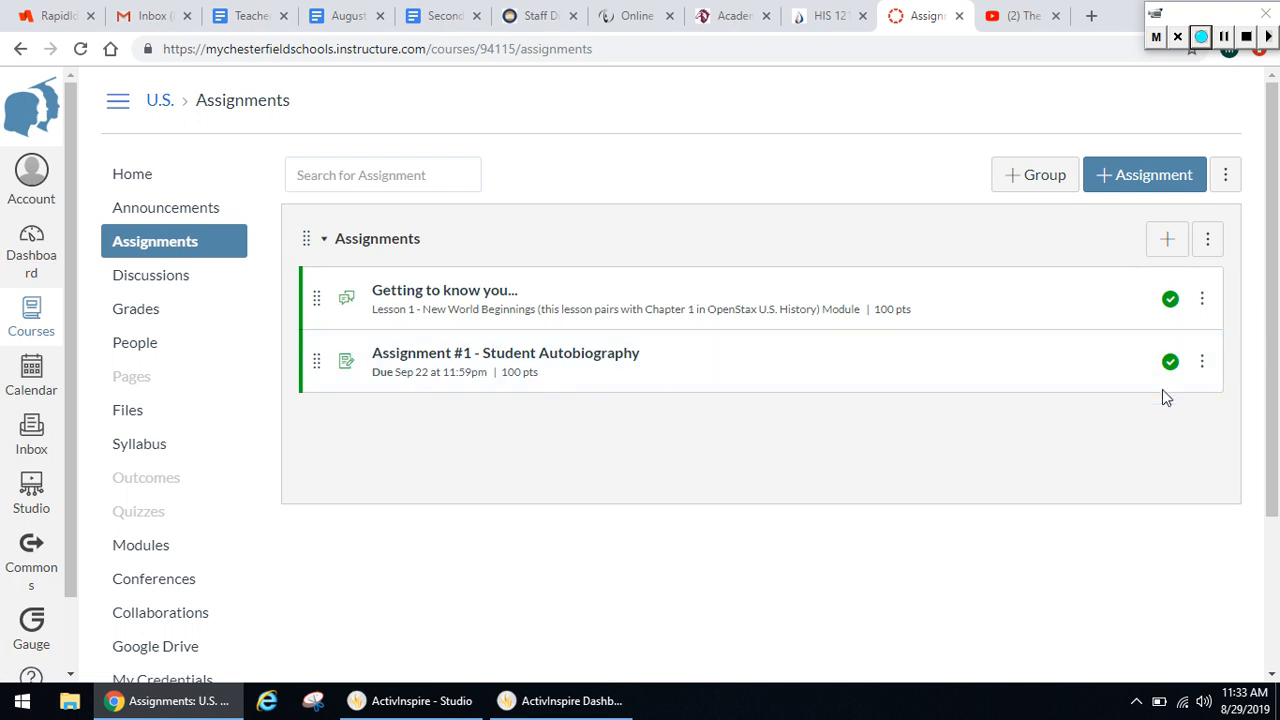
pyautogui.click(1170, 364)
pyautogui.click(1172, 361)
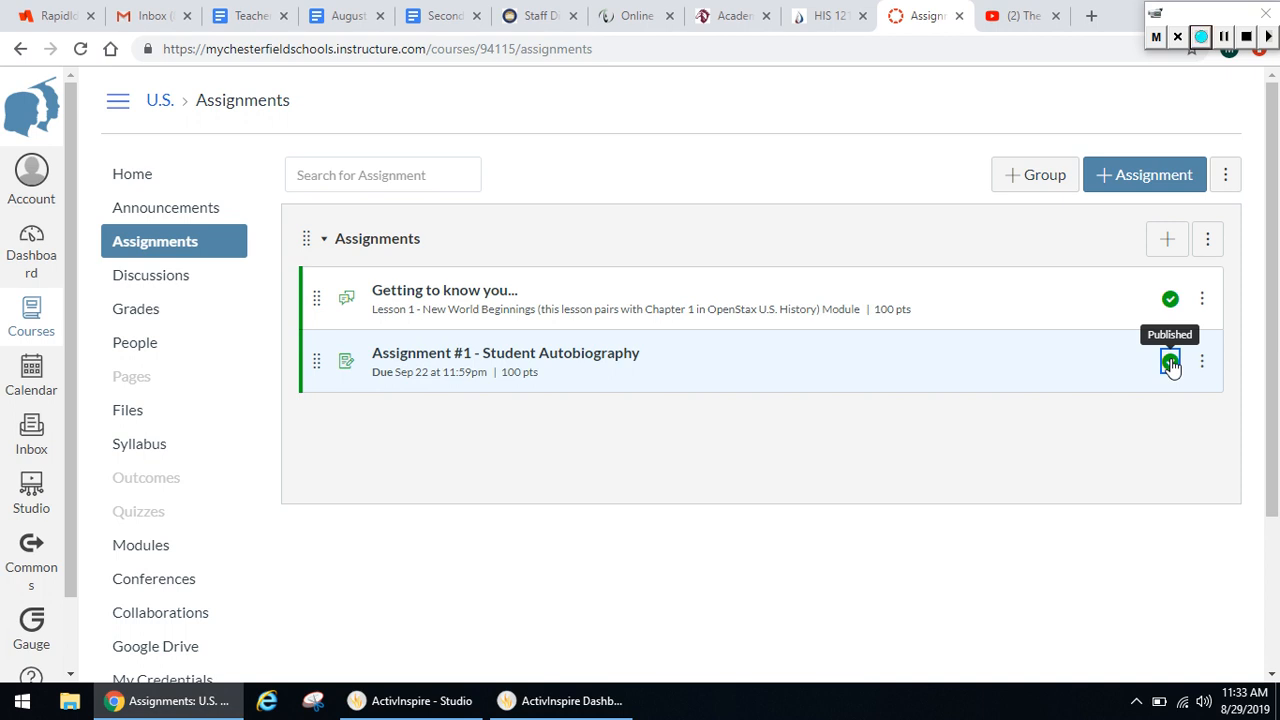
pyautogui.scroll(-2, 732, 538)
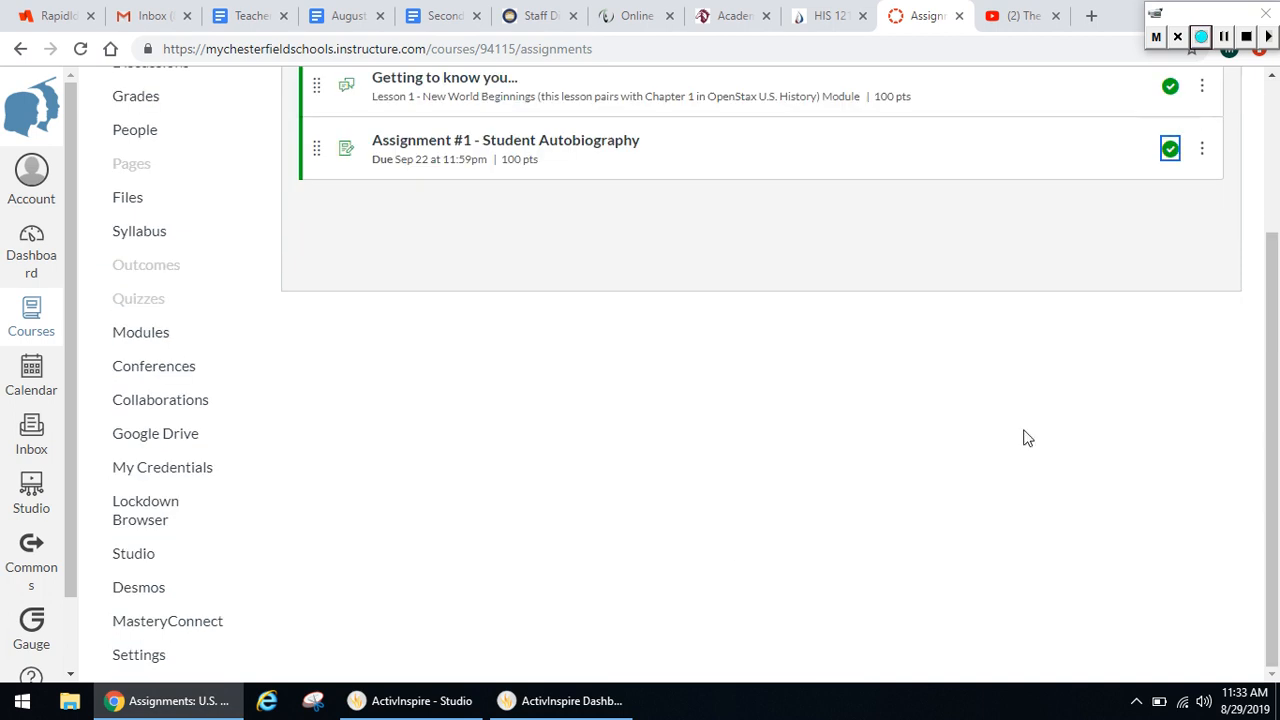
pyautogui.moveTo(1266, 495); pyautogui.dragTo(1277, 428)
pyautogui.scroll(2, 1277, 428)
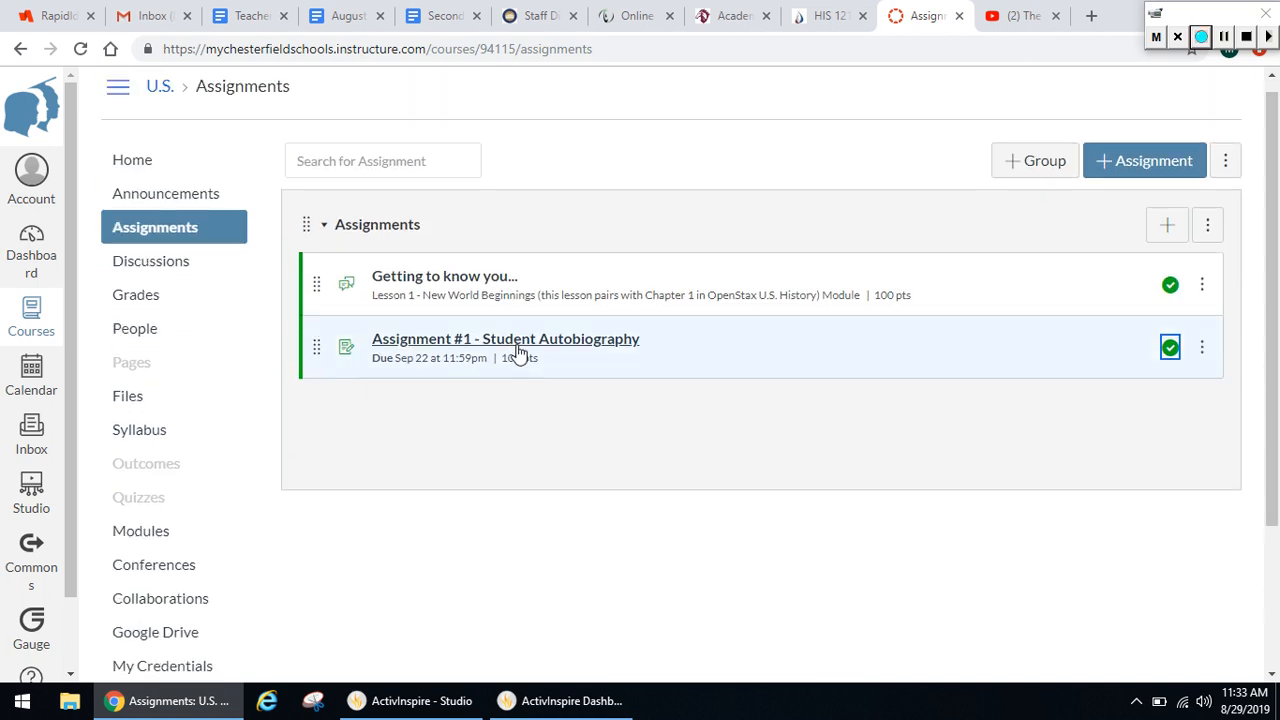
# Open SpeedGrader from the Student Autobiography assignment, dismiss its alert and close it to return to the assignment page
pyautogui.click(517, 350)
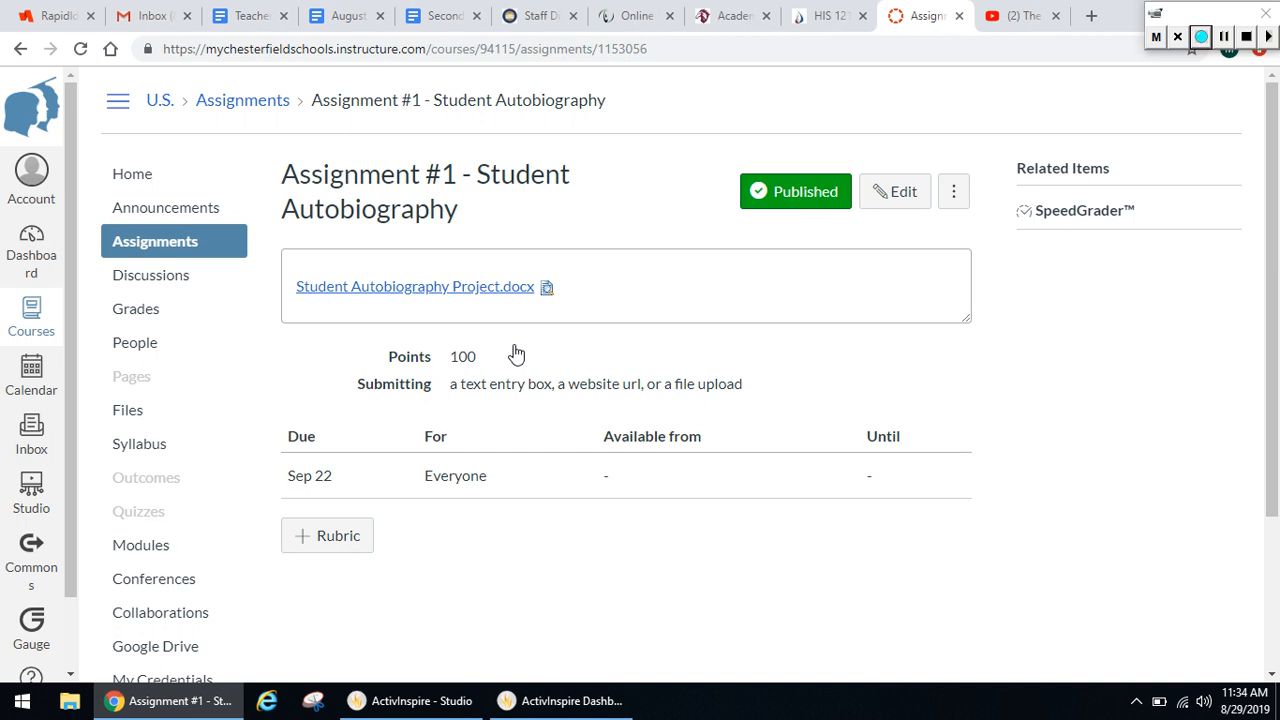
pyautogui.click(1107, 226)
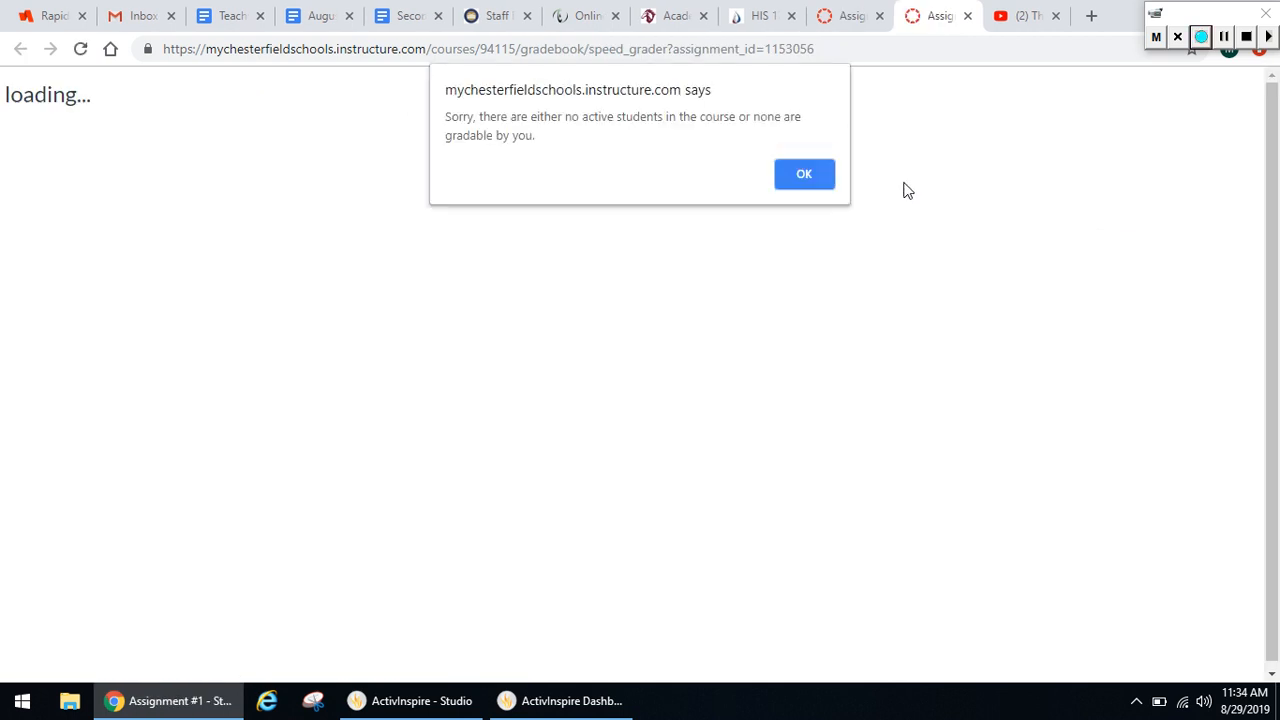
pyautogui.click(815, 178)
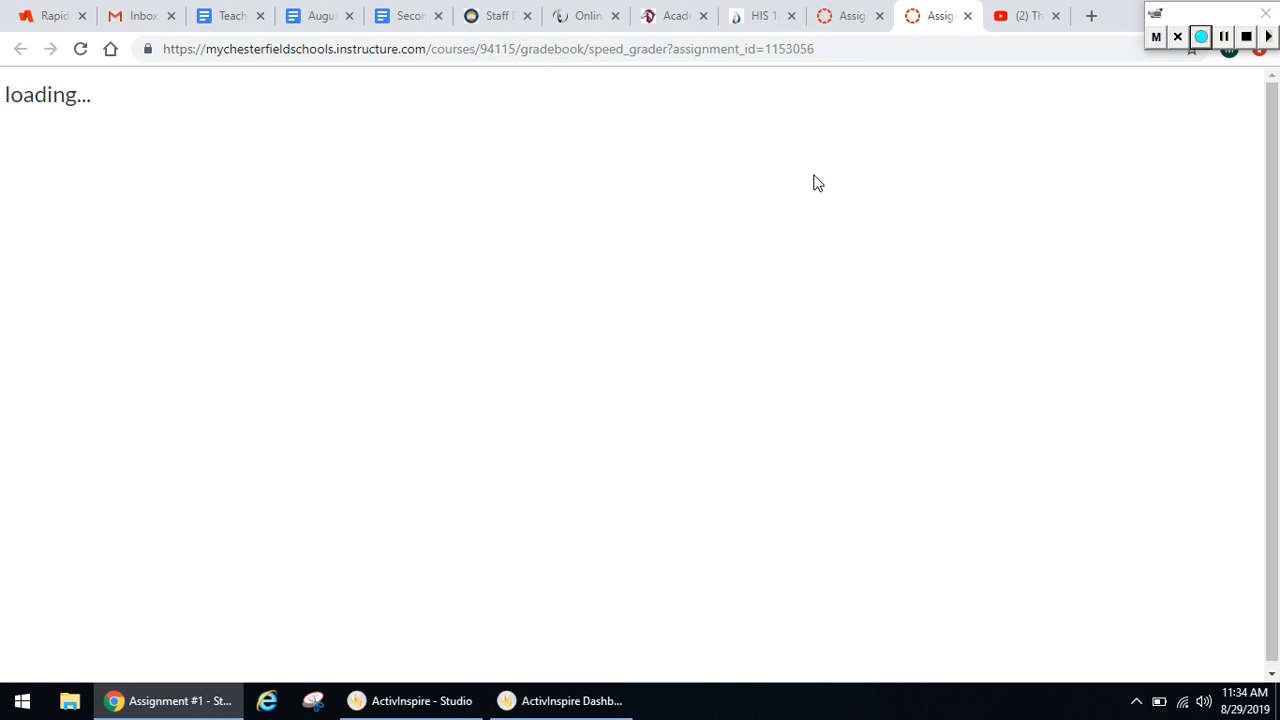
pyautogui.click(940, 22)
pyautogui.click(843, 24)
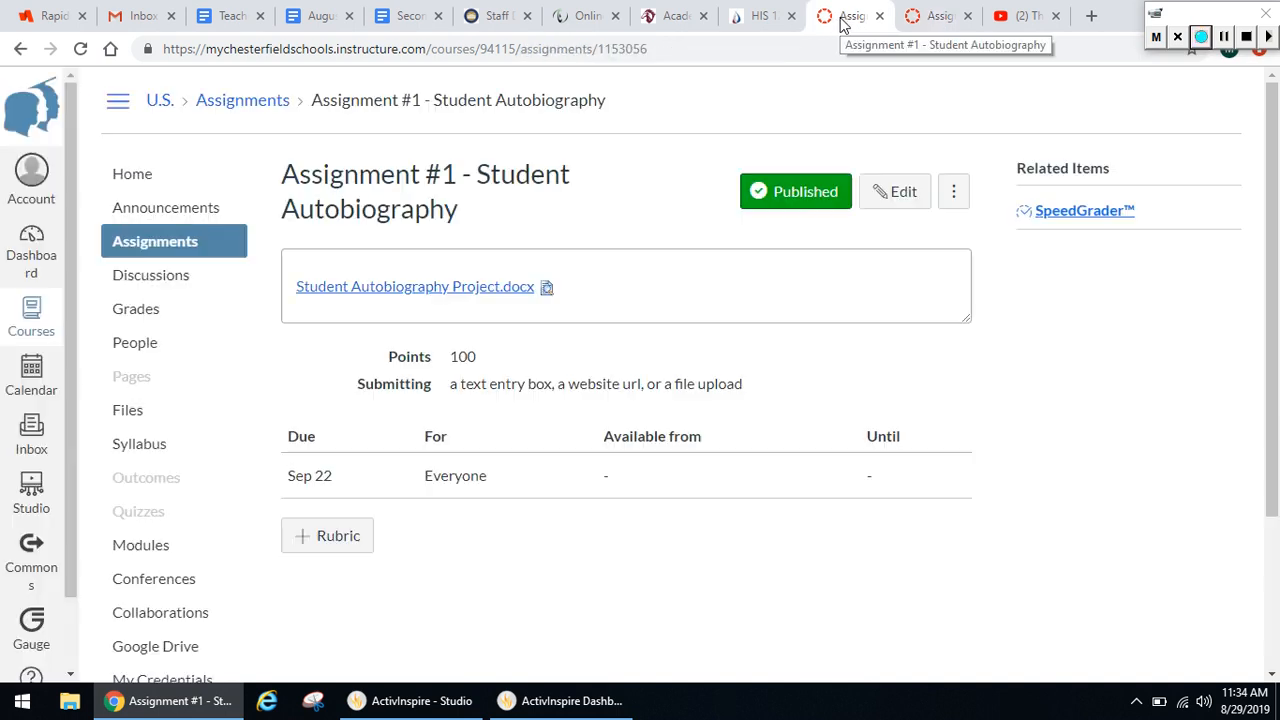
pyautogui.click(922, 25)
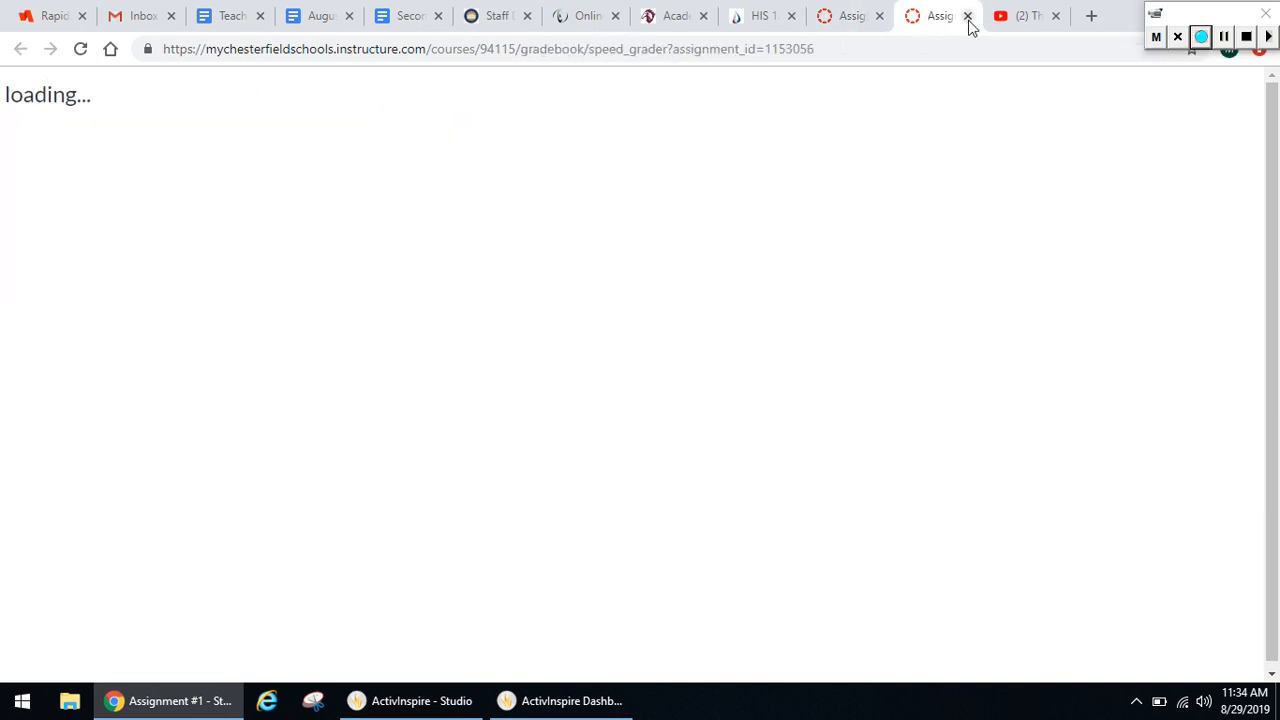
pyautogui.click(824, 20)
pyautogui.click(935, 17)
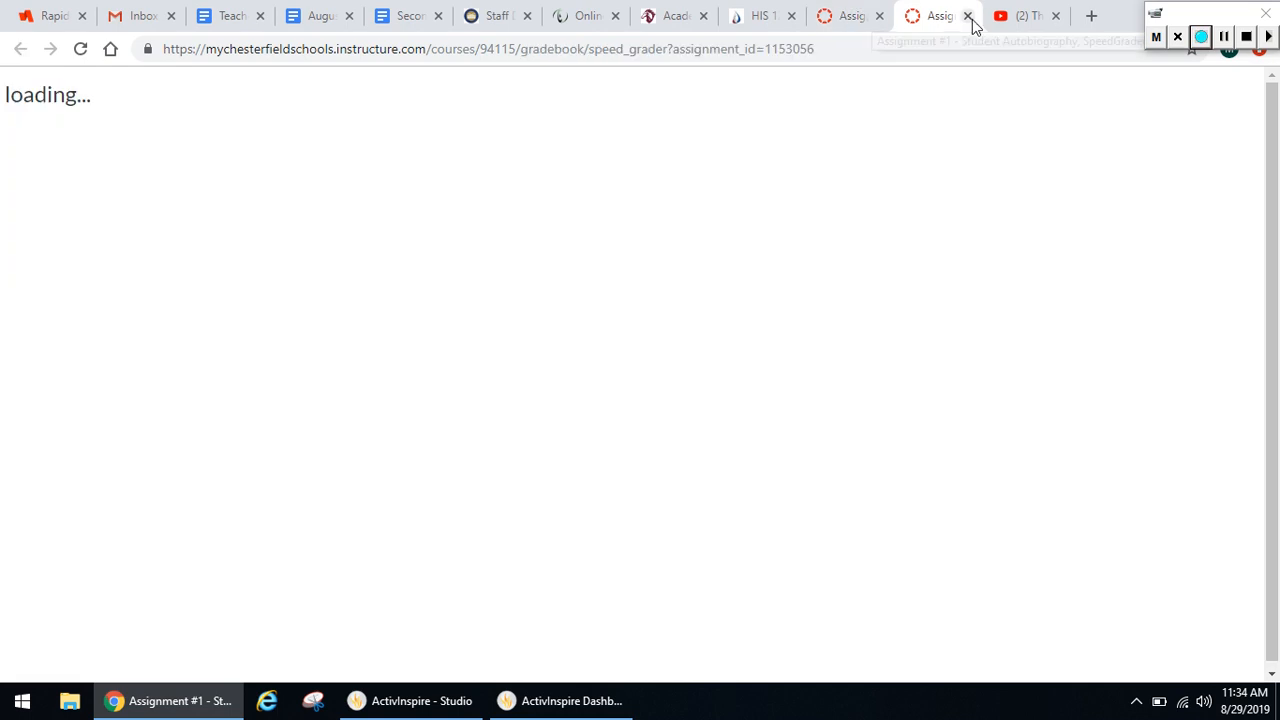
pyautogui.click(968, 16)
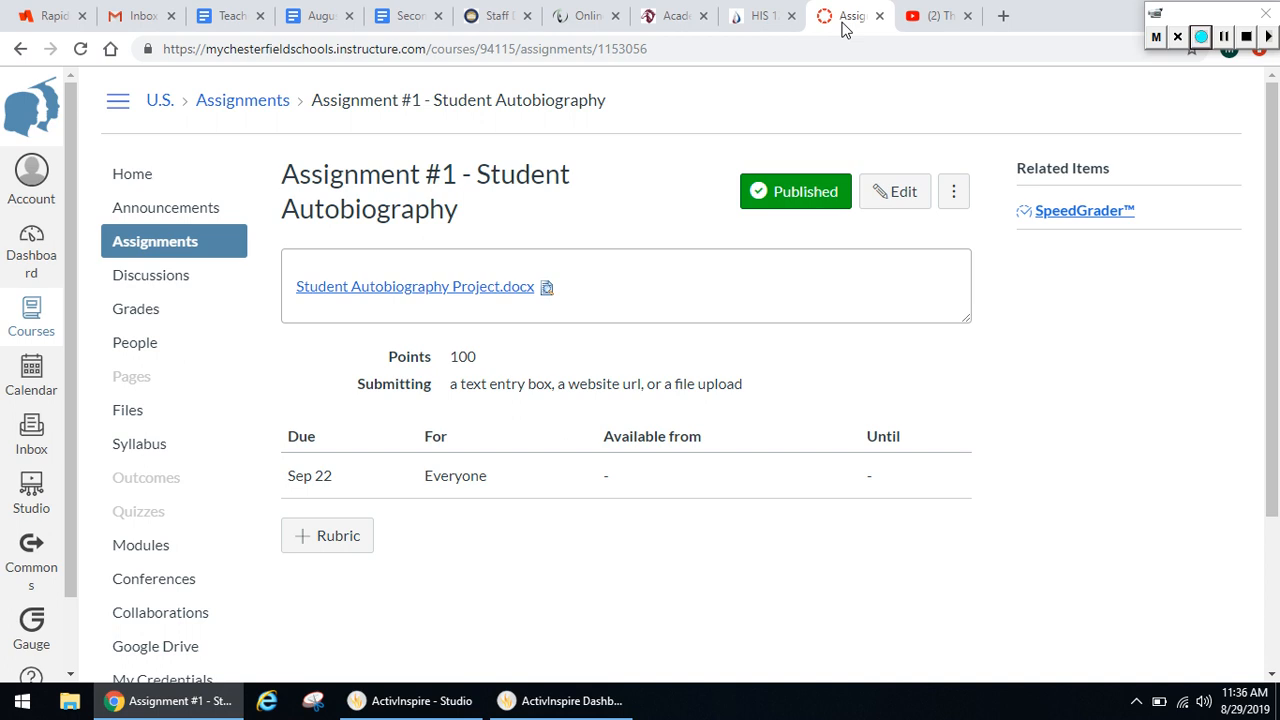
# Open the course files to review the uploaded documents
pyautogui.click(145, 413)
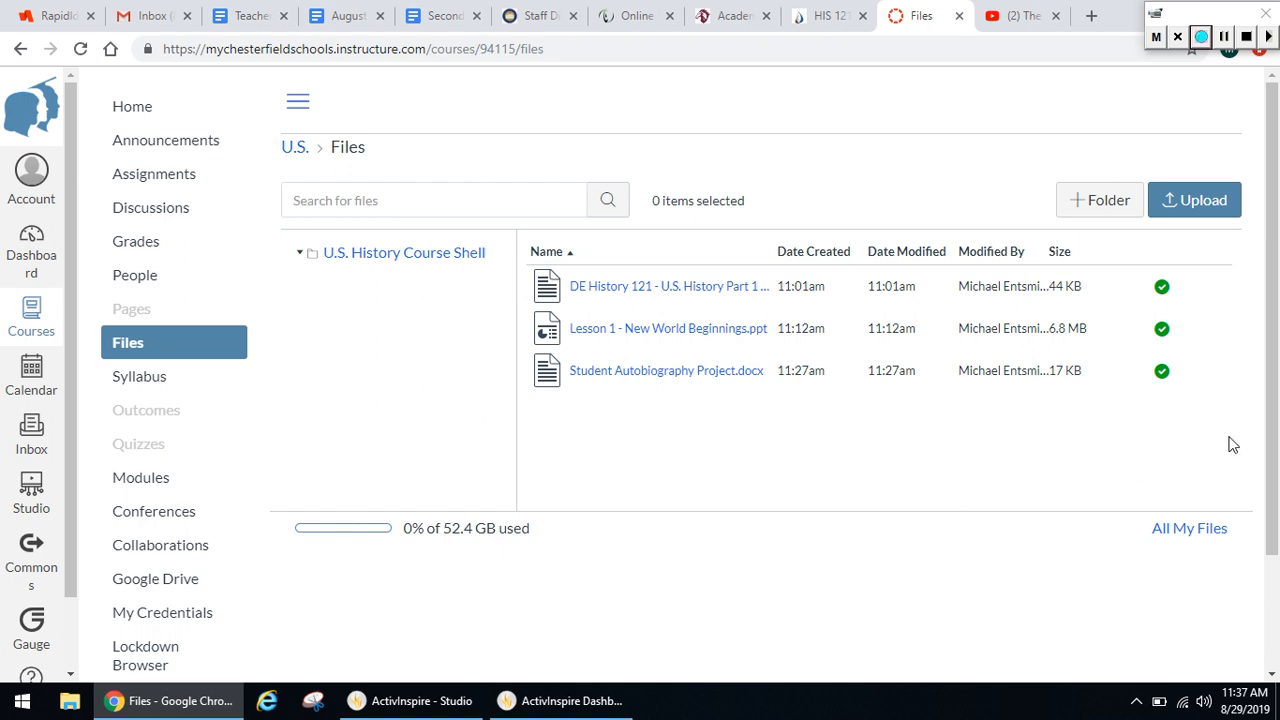
# Open the course's Google Drive page to view its folders
pyautogui.scroll(-1, 1276, 390)
pyautogui.scroll(-3, 1276, 390)
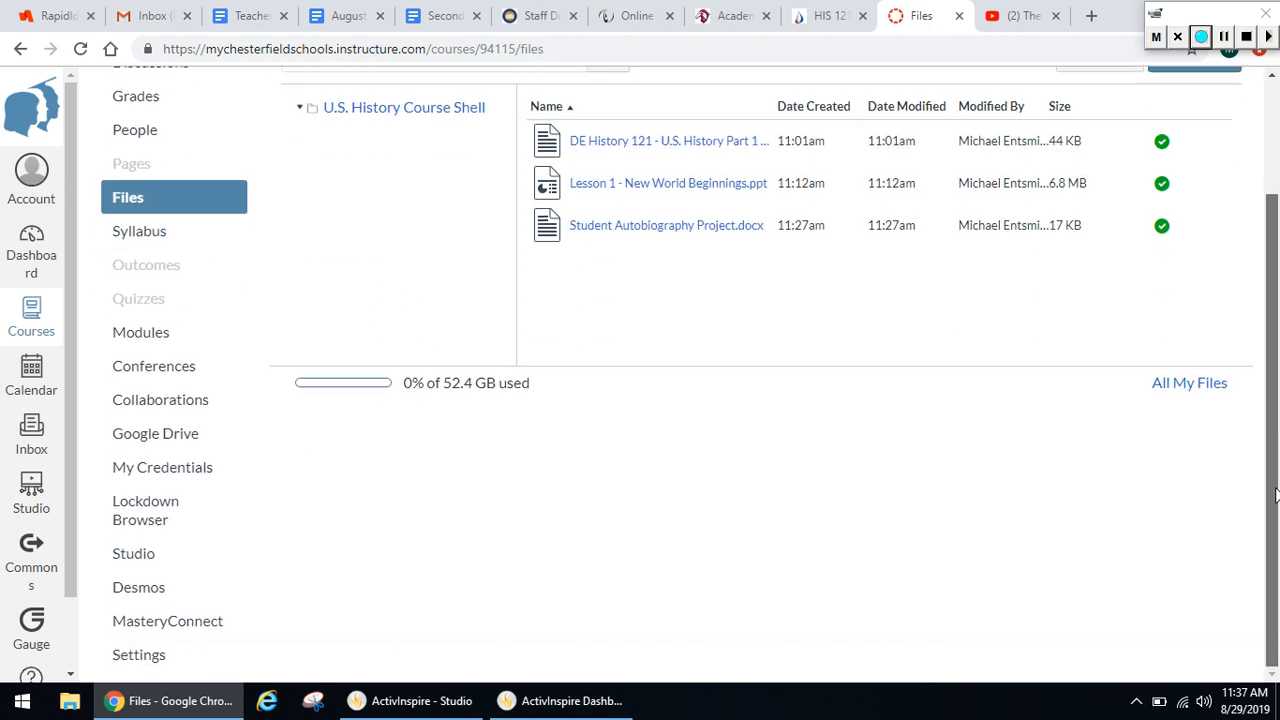
pyautogui.click(189, 452)
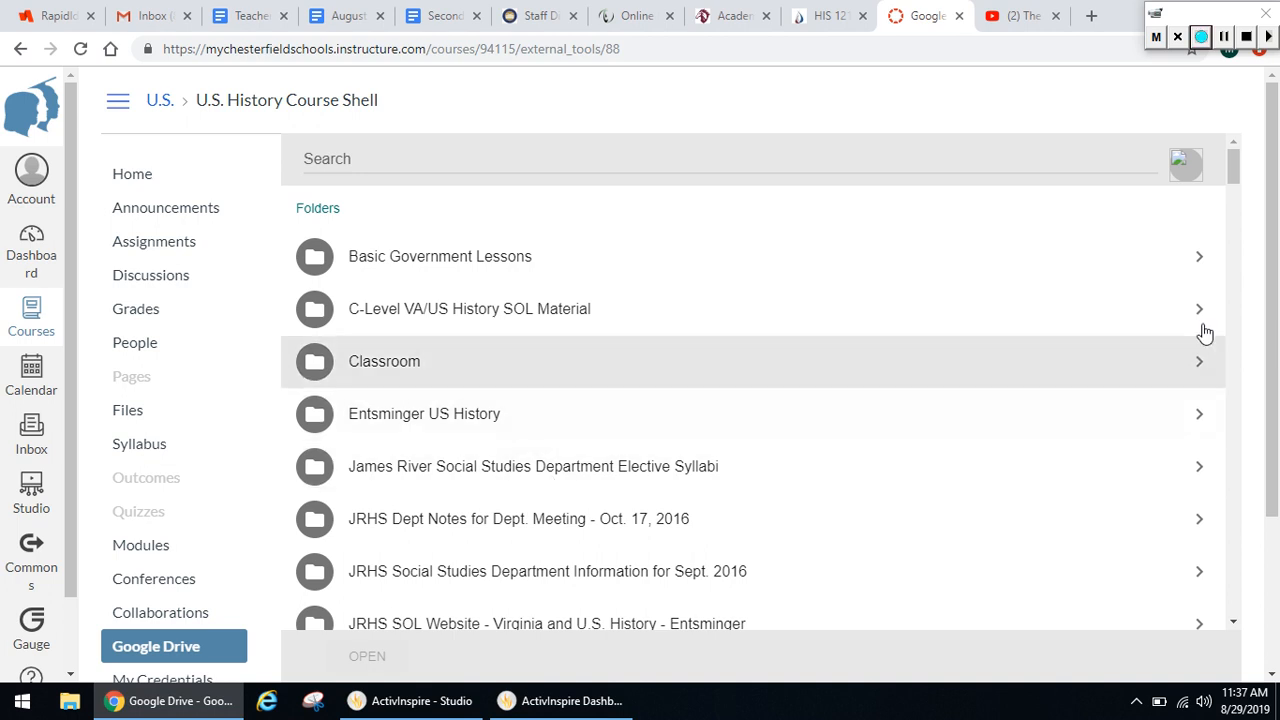
# Open the course settings, view the course image chooser, and return to the course details
pyautogui.moveTo(1272, 308); pyautogui.dragTo(1263, 472)
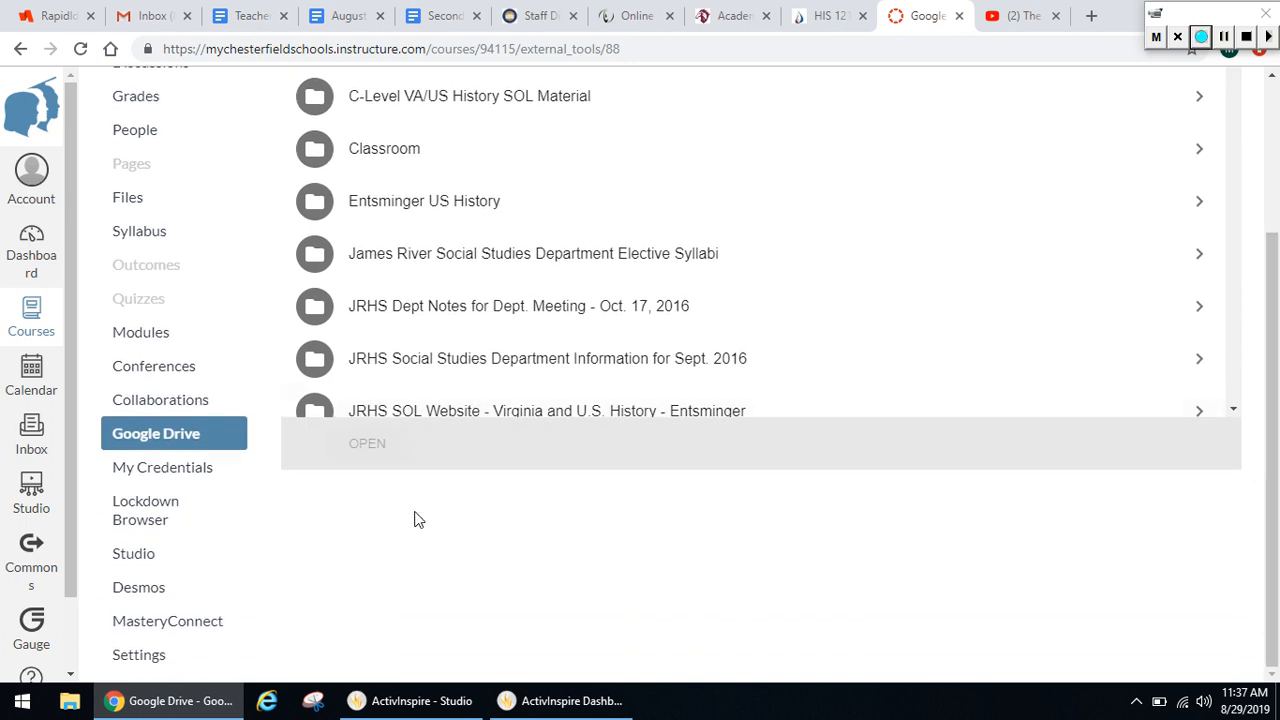
pyautogui.click(148, 660)
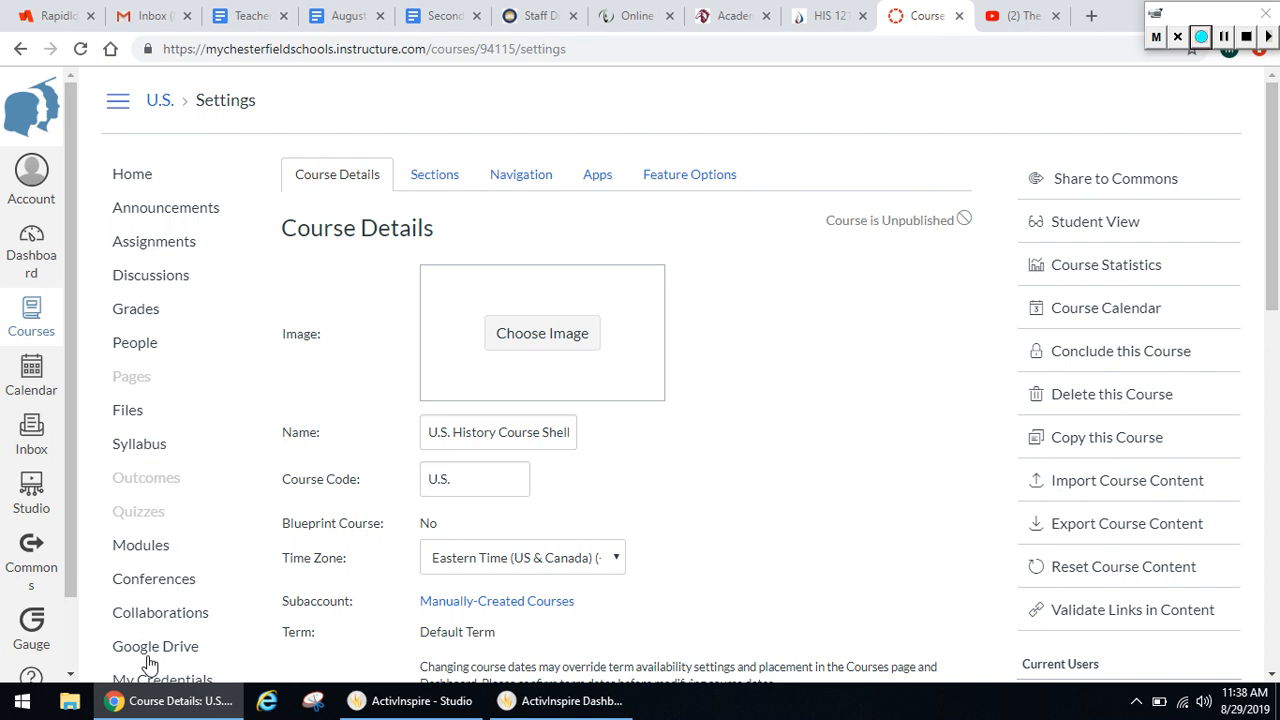
pyautogui.click(551, 334)
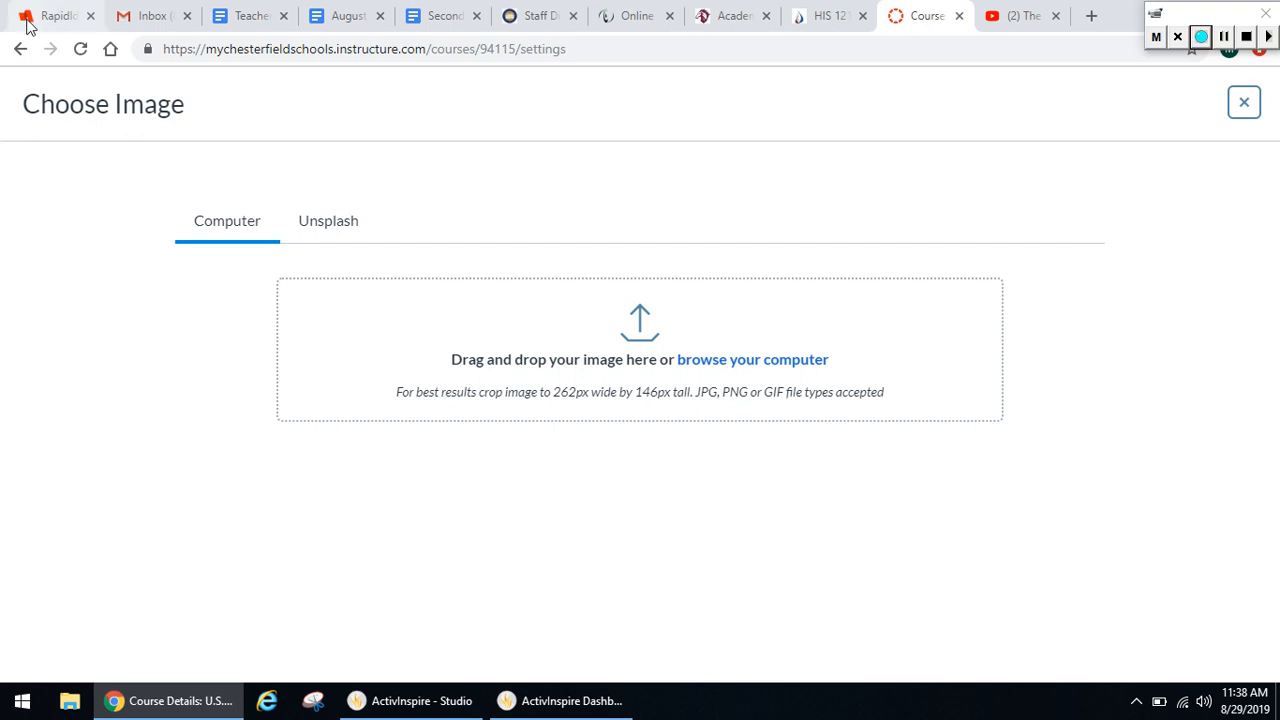
pyautogui.click(20, 49)
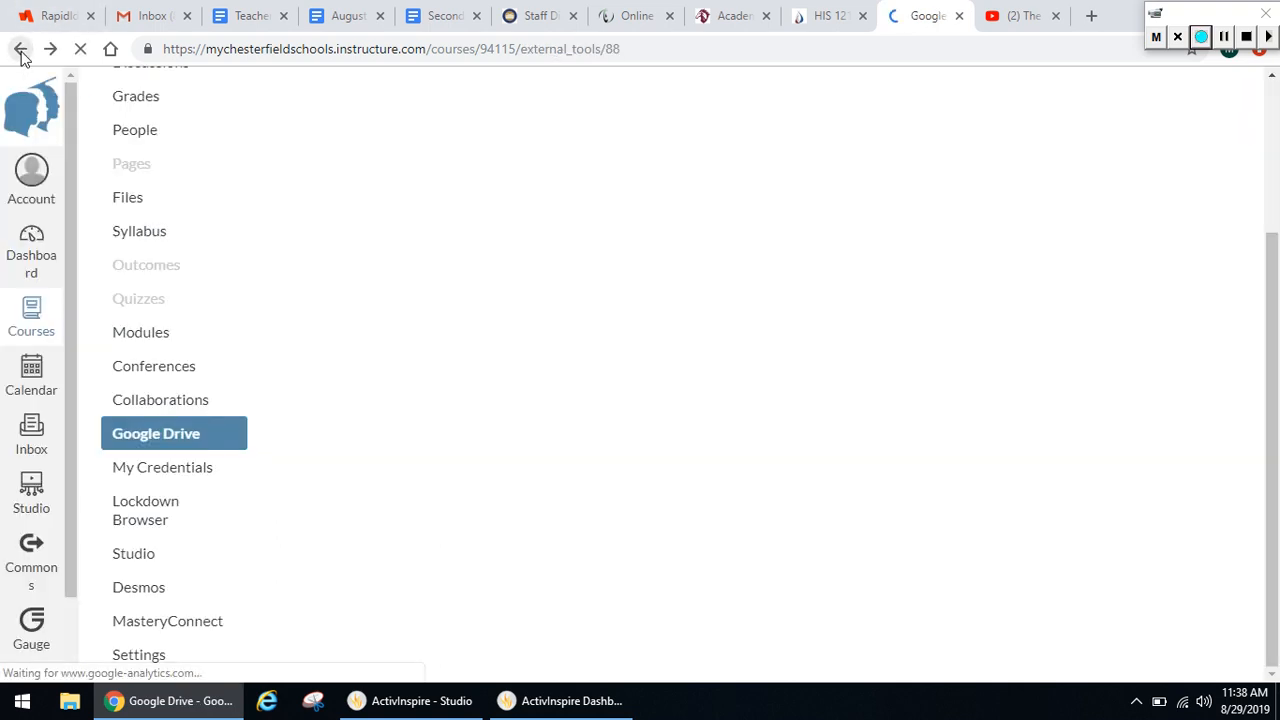
pyautogui.click(141, 662)
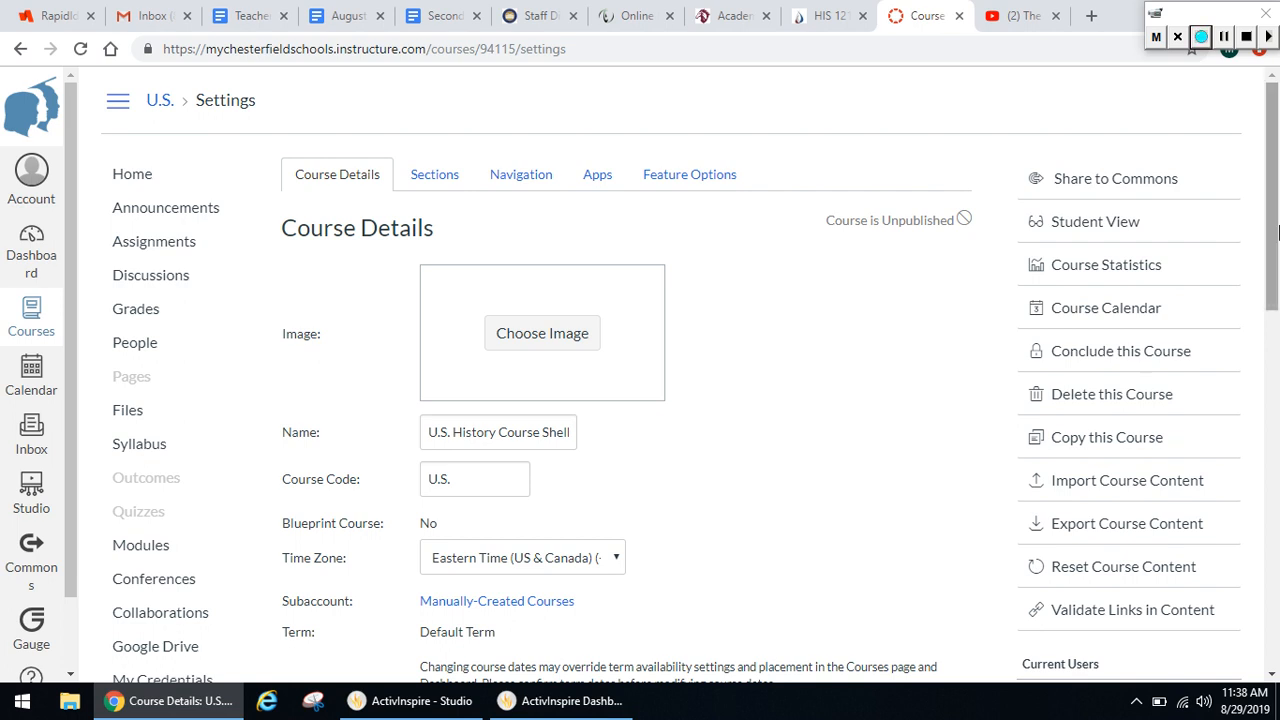
# In the course details, check the Visibility choices and turn Customize on to view the Syllabus visibility options, then turn it off again
pyautogui.moveTo(1275, 232); pyautogui.dragTo(1220, 495)
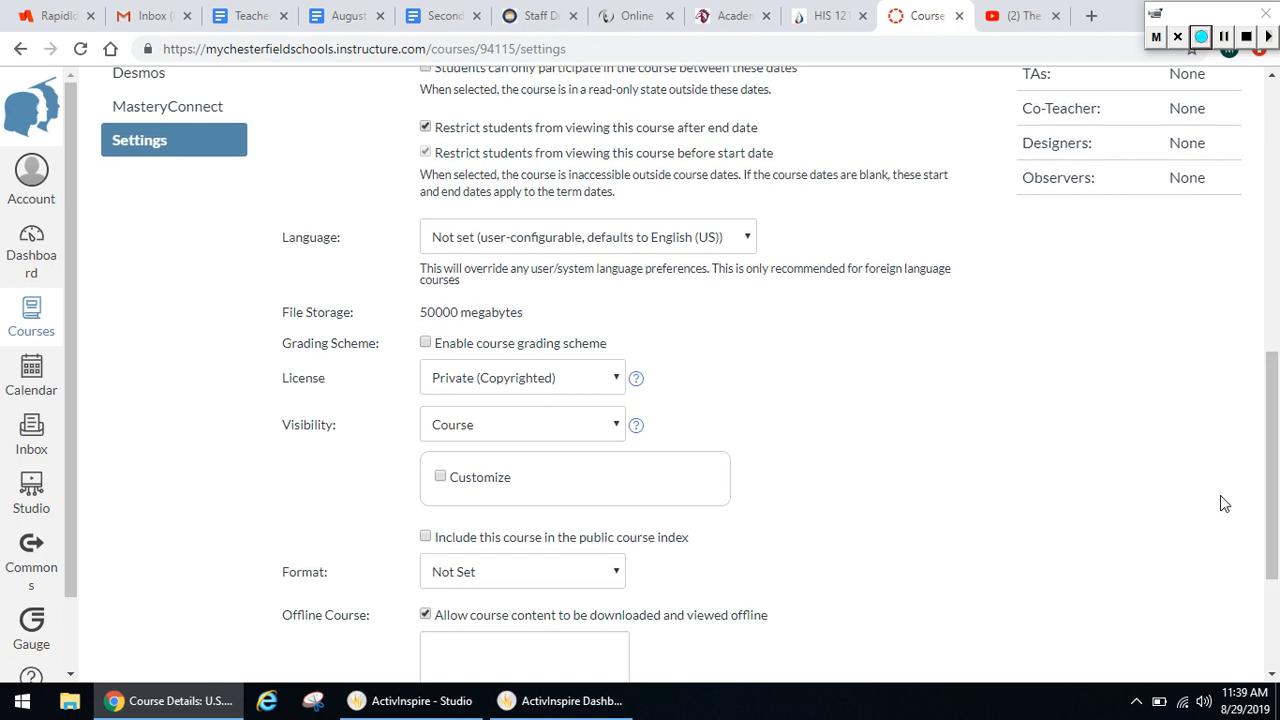
pyautogui.click(614, 426)
pyautogui.click(586, 449)
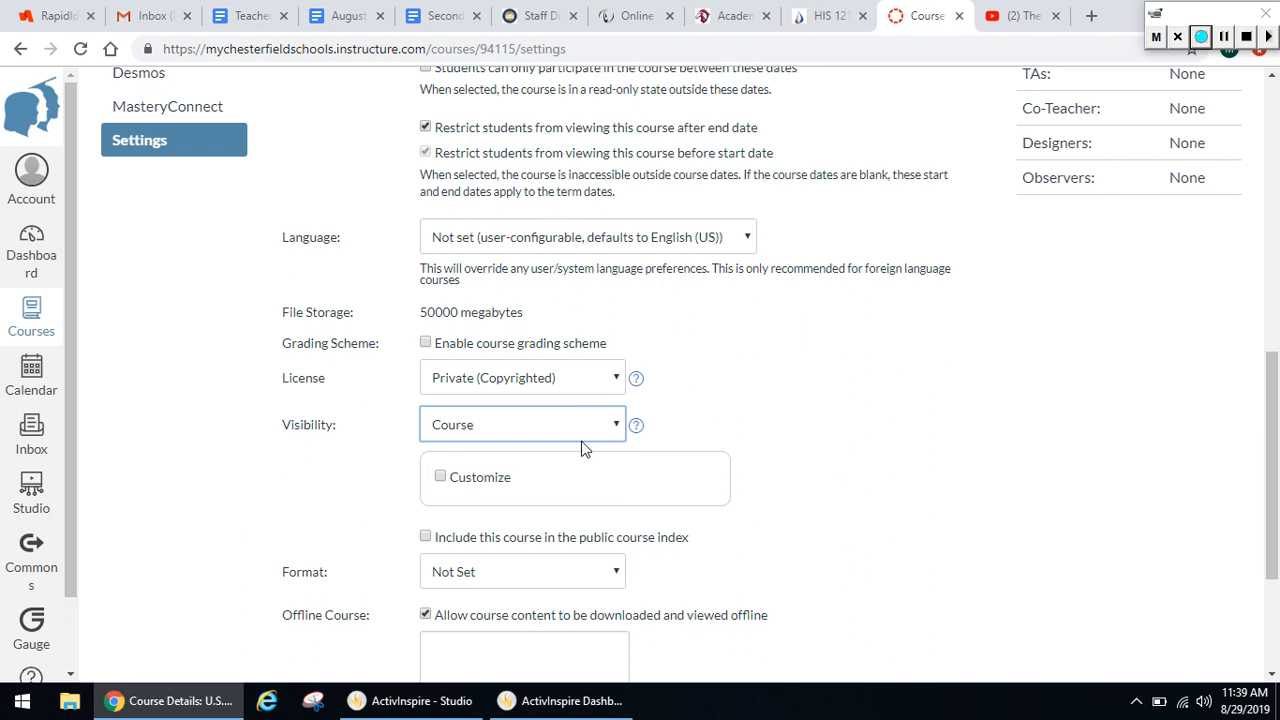
pyautogui.click(441, 478)
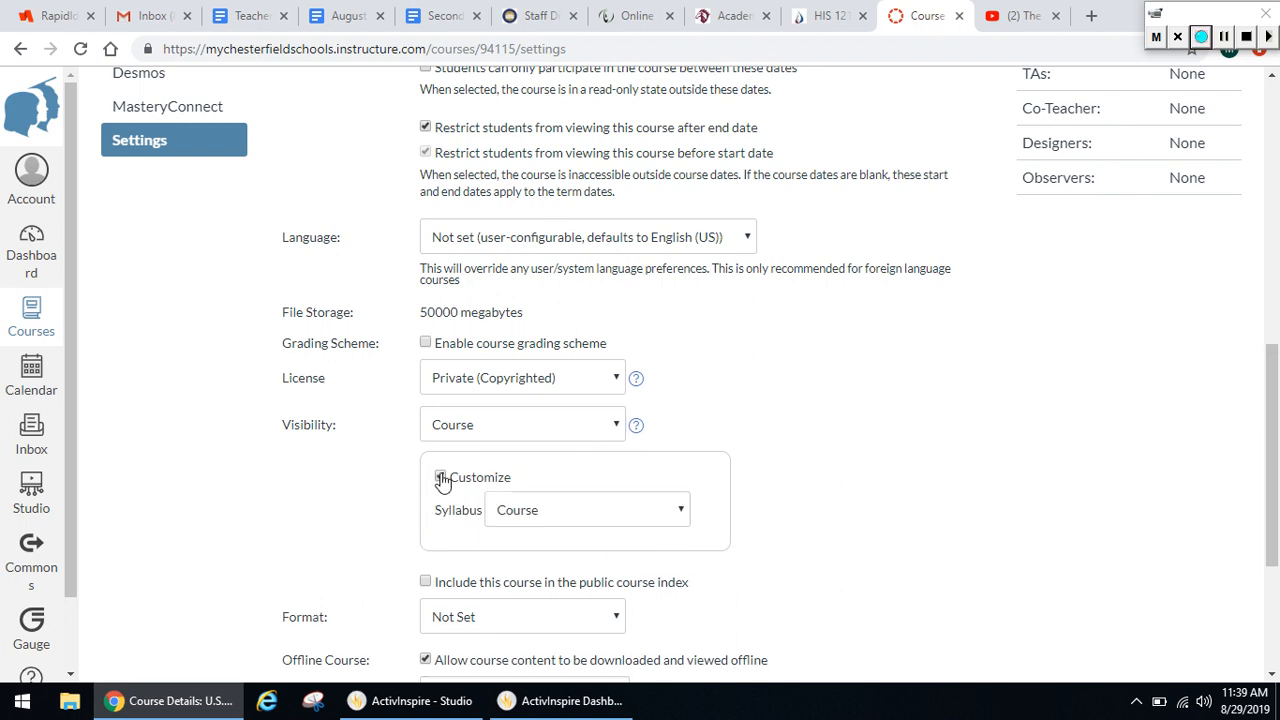
pyautogui.click(684, 515)
pyautogui.click(685, 518)
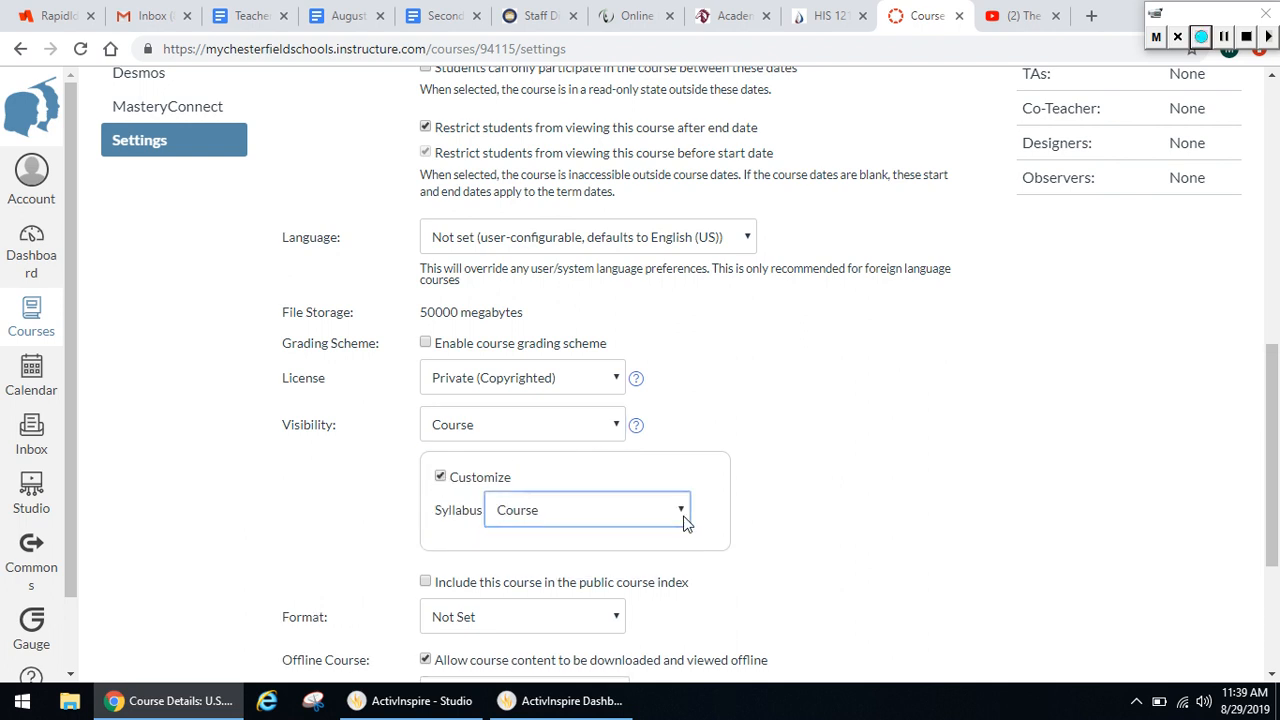
pyautogui.click(441, 478)
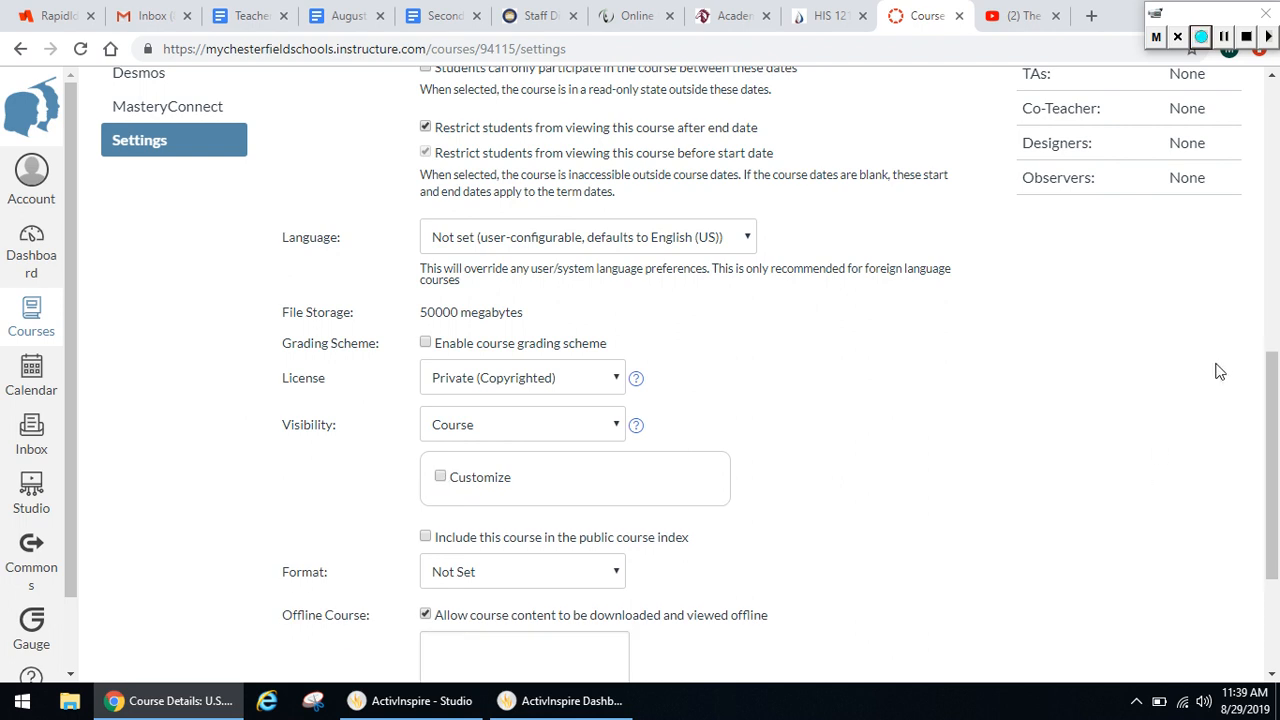
# Disable the Grades item in the course navigation settings and review the remaining navigation items without saving
pyautogui.moveTo(1276, 424); pyautogui.dragTo(1274, 150)
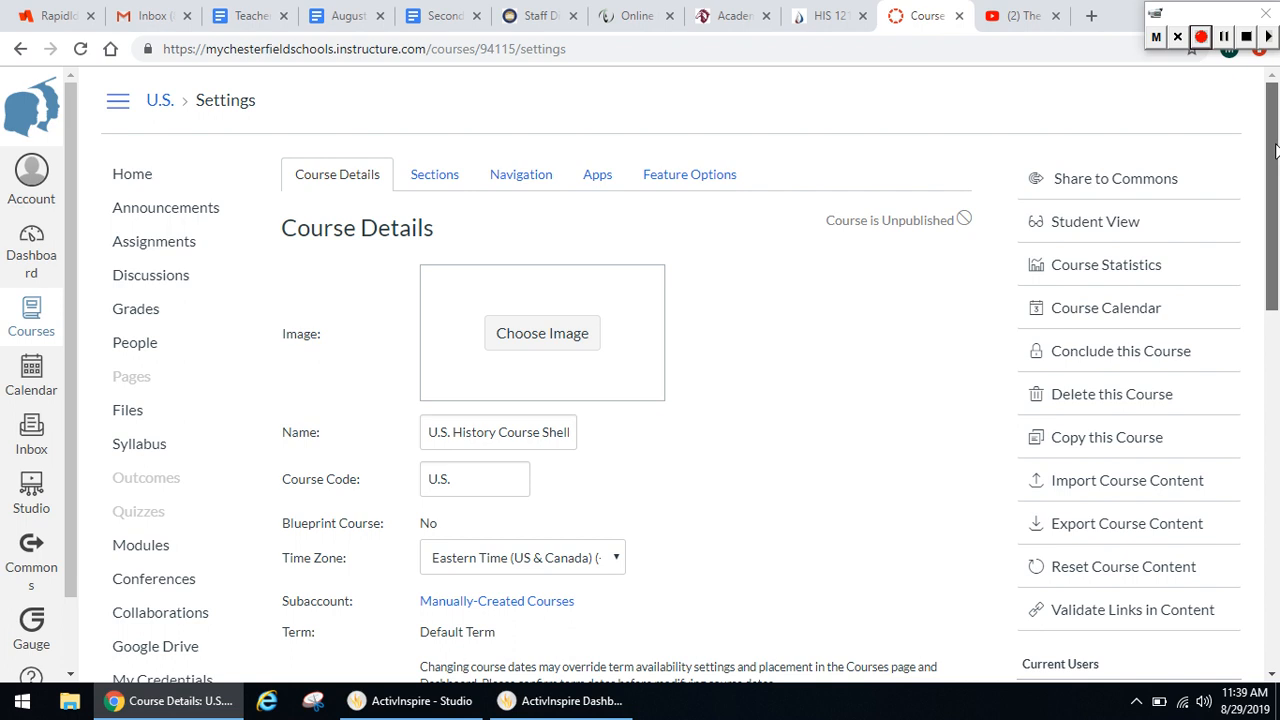
pyautogui.click(514, 180)
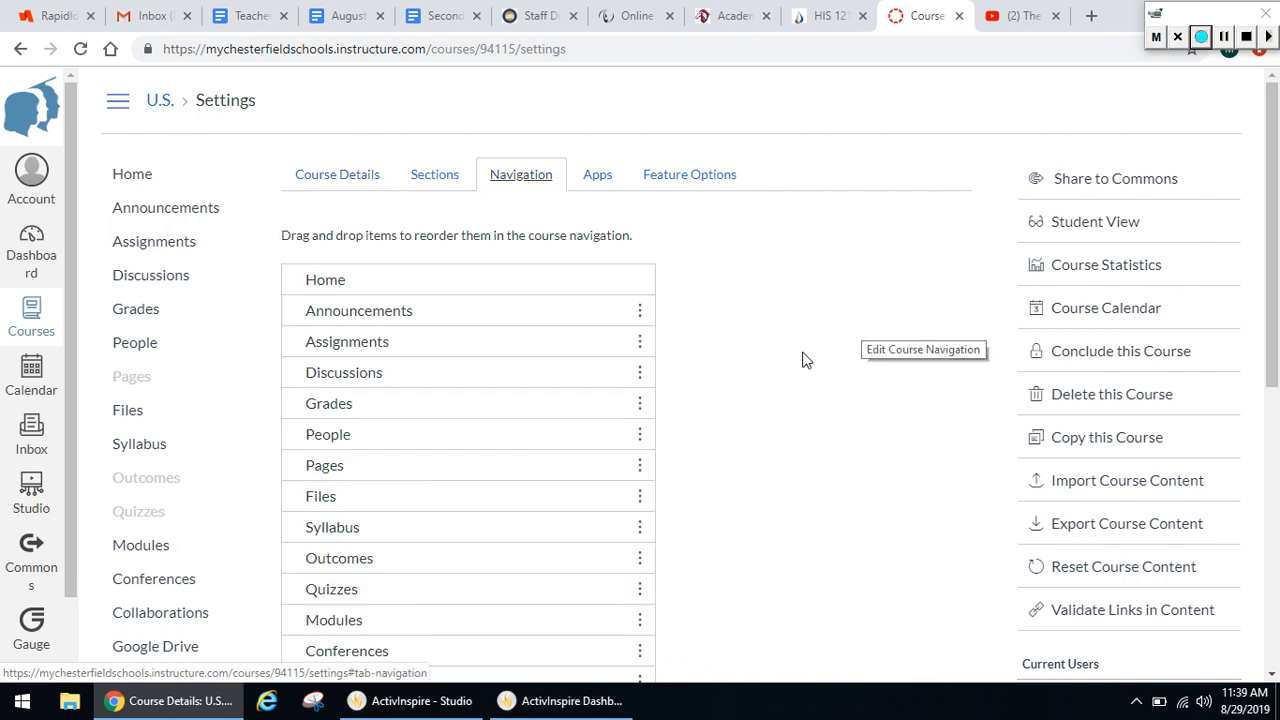
pyautogui.click(641, 406)
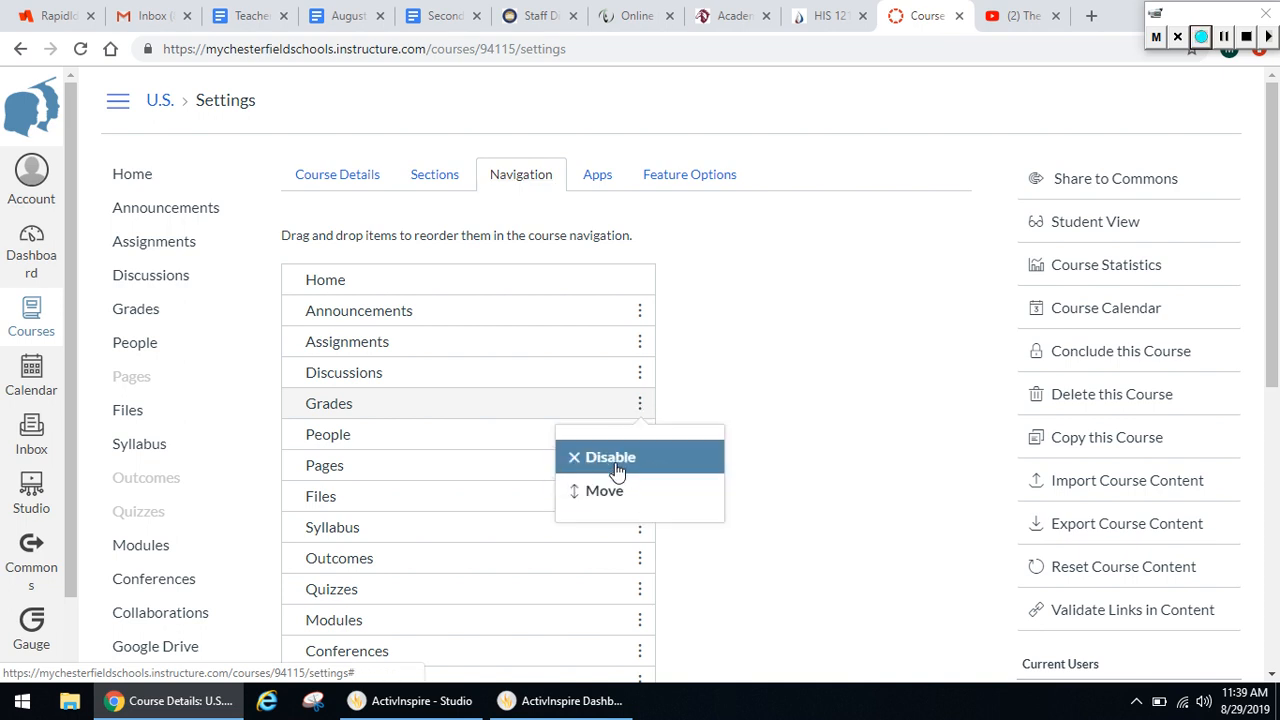
pyautogui.click(650, 460)
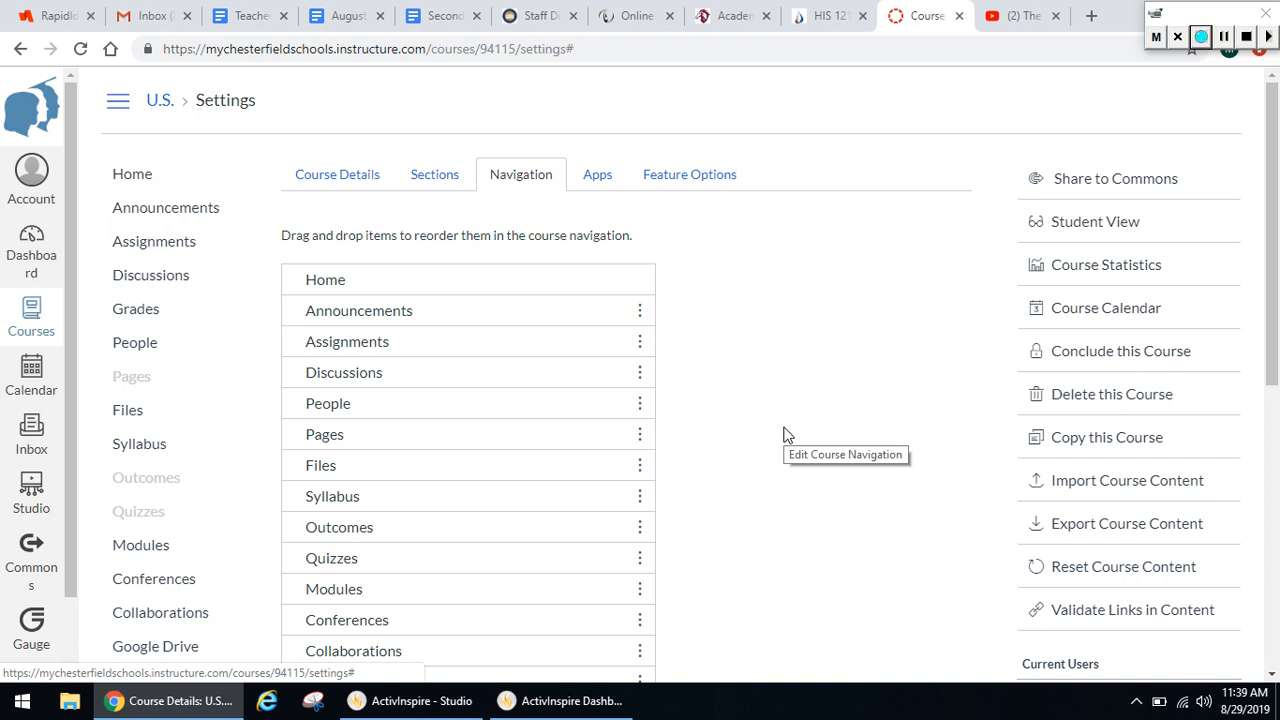
pyautogui.moveTo(1274, 215); pyautogui.dragTo(1273, 172)
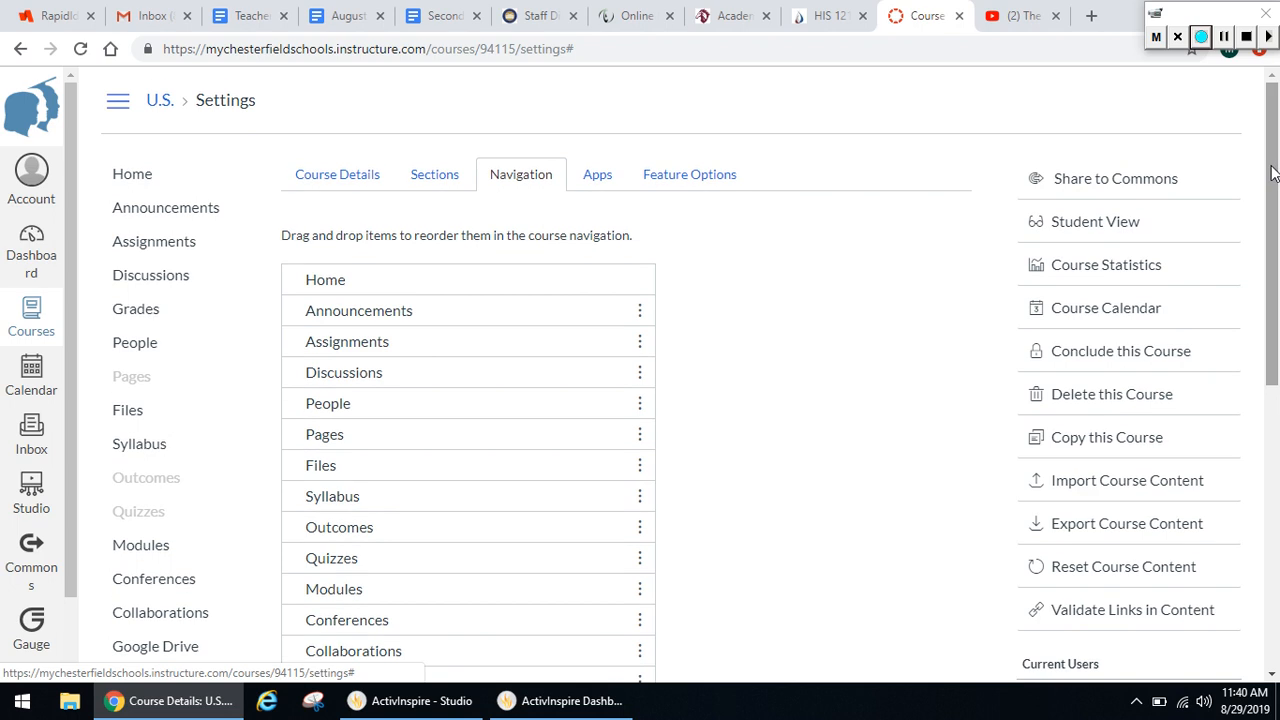
pyautogui.moveTo(1273, 172); pyautogui.dragTo(1236, 153)
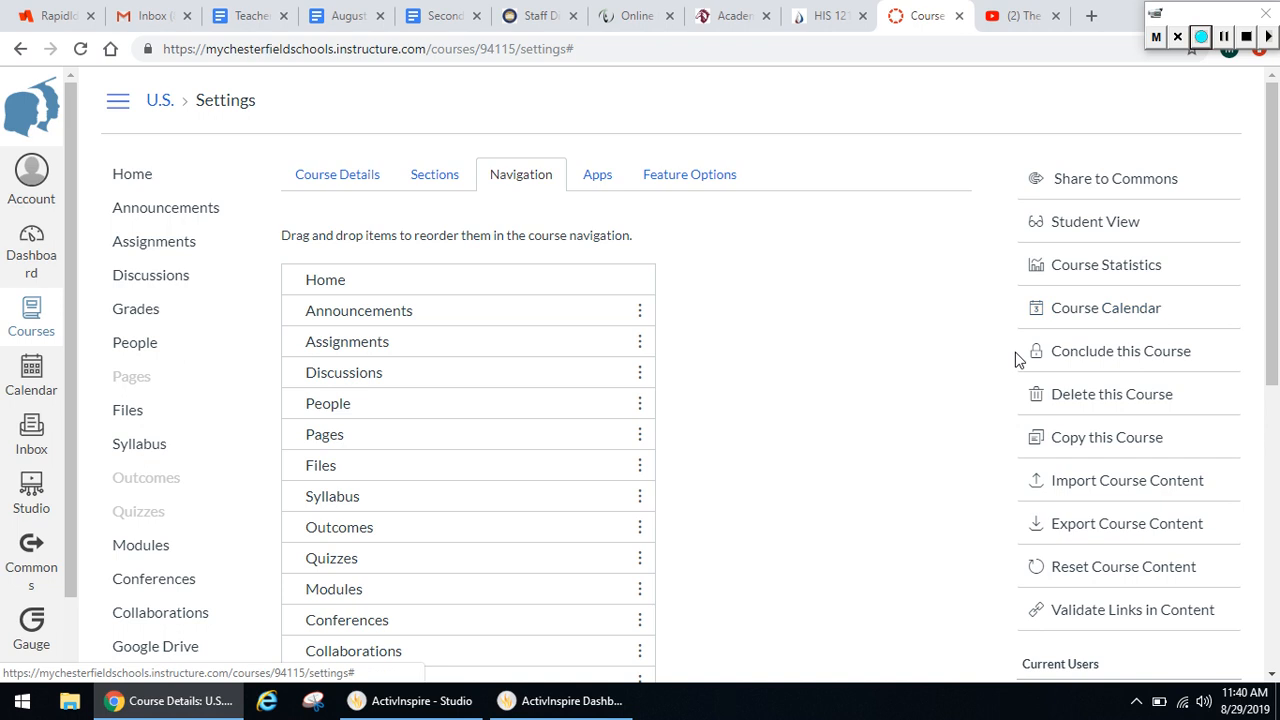
pyautogui.moveTo(1273, 345); pyautogui.dragTo(1273, 390)
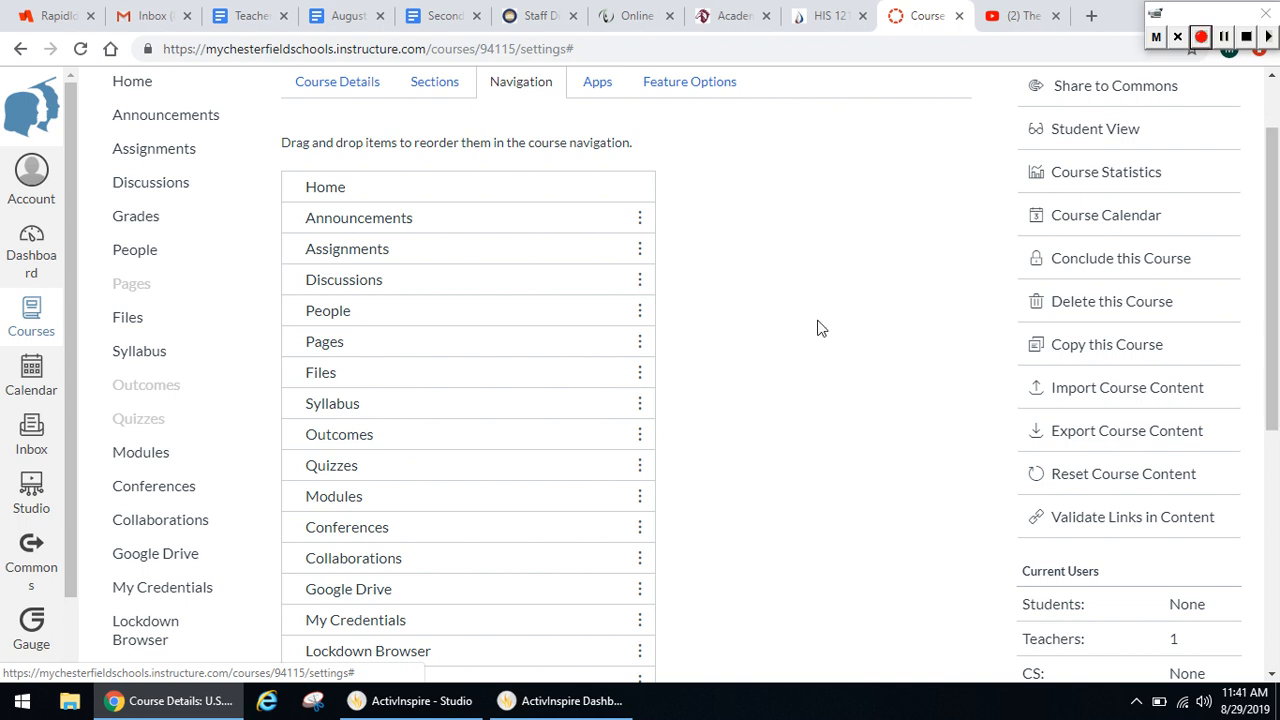
# Go to the dashboard and view the color and nickname options of the pink U.S. History Course Shell card, then close them
pyautogui.click(37, 255)
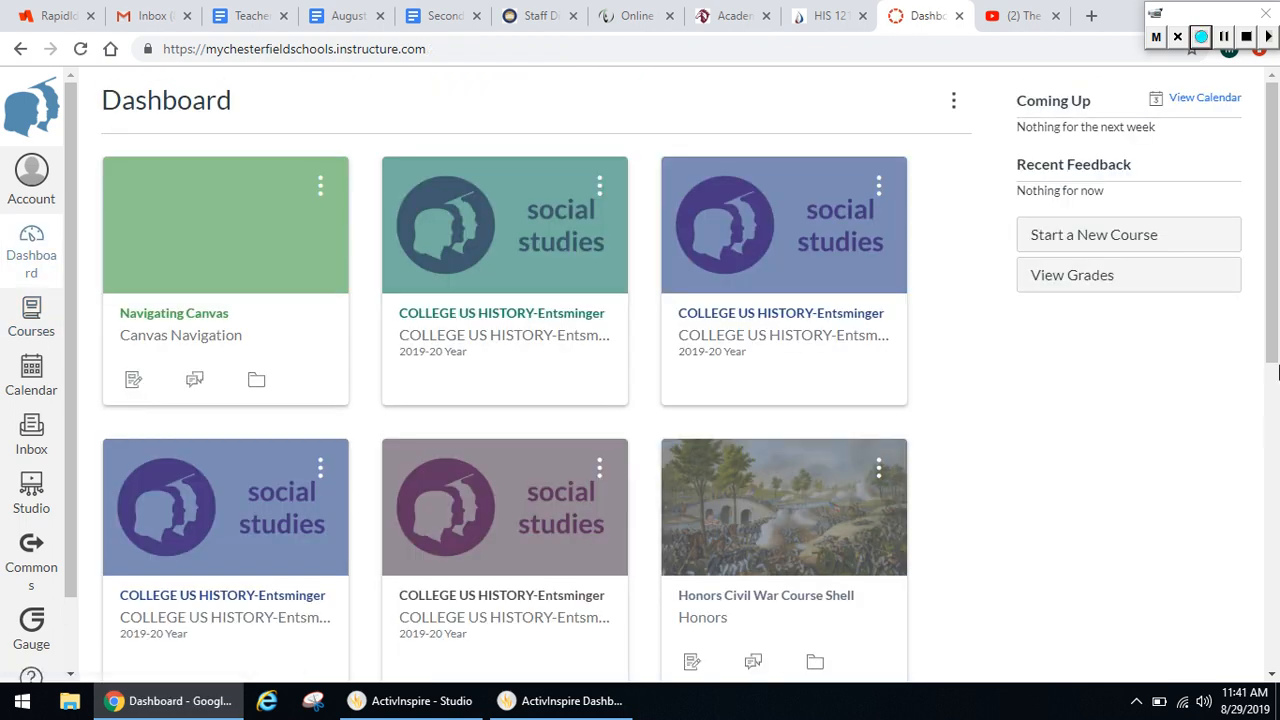
pyautogui.moveTo(1273, 300); pyautogui.dragTo(1260, 623)
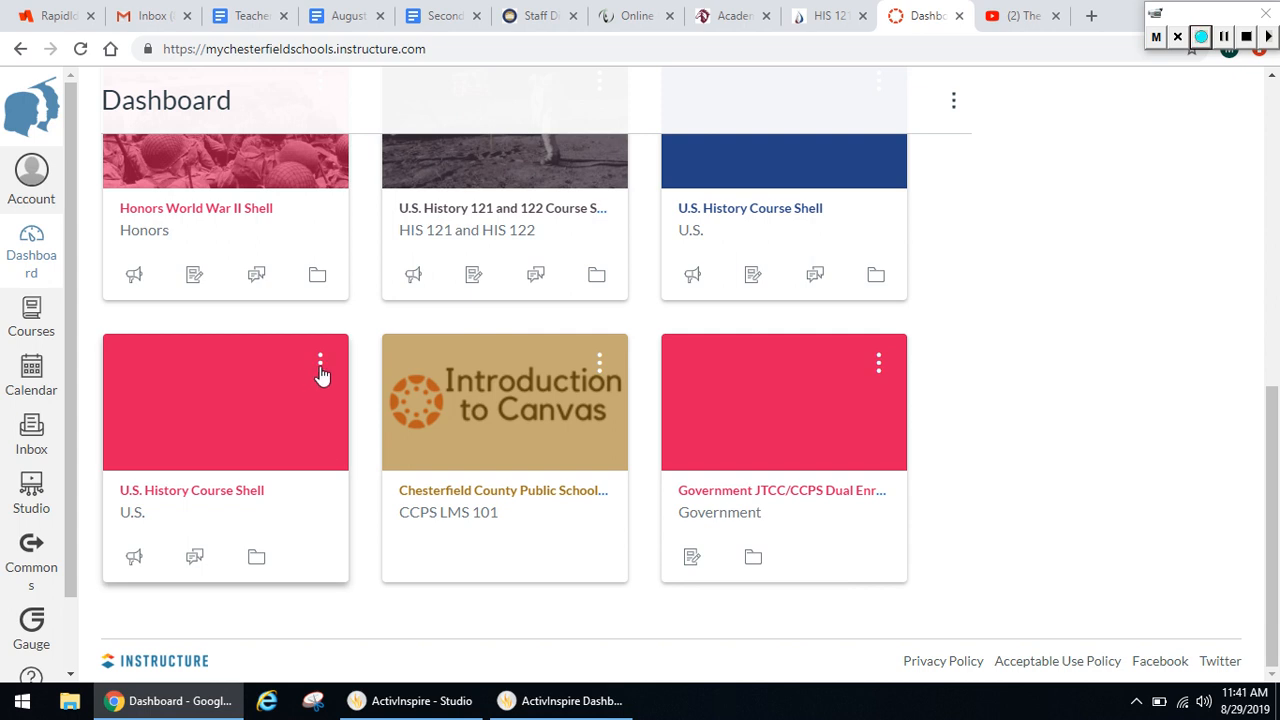
pyautogui.click(320, 364)
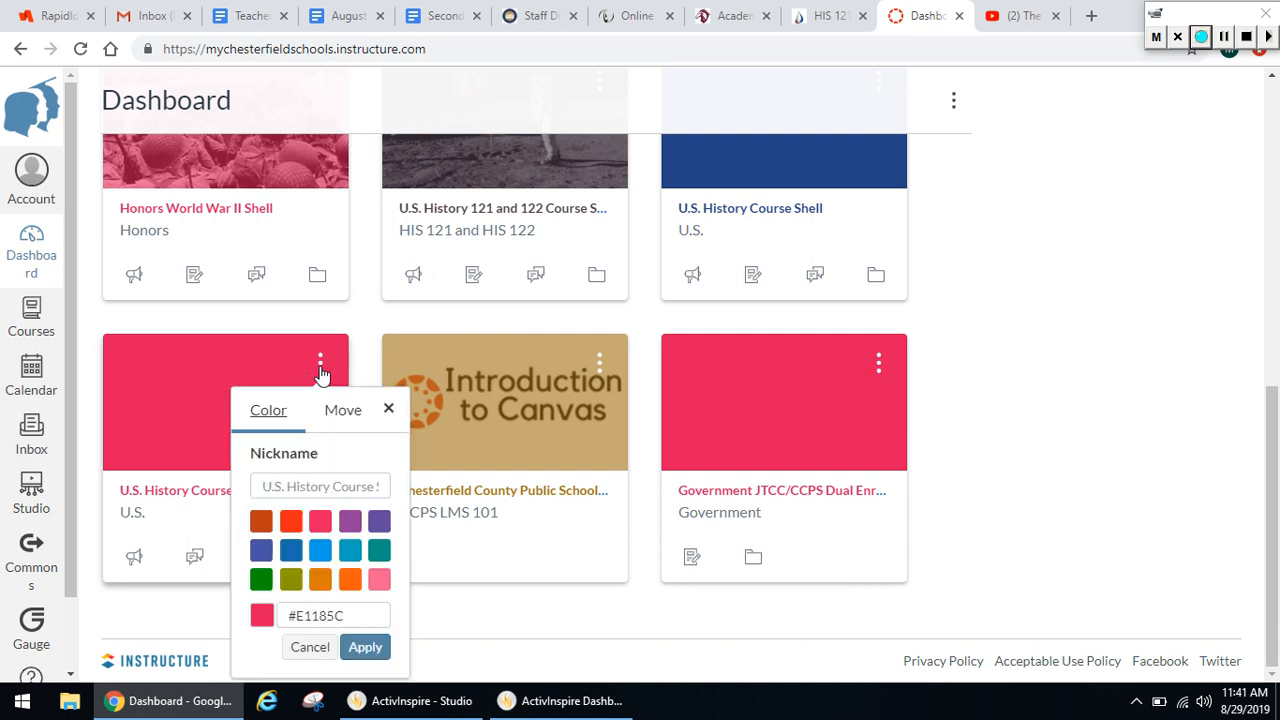
pyautogui.click(389, 412)
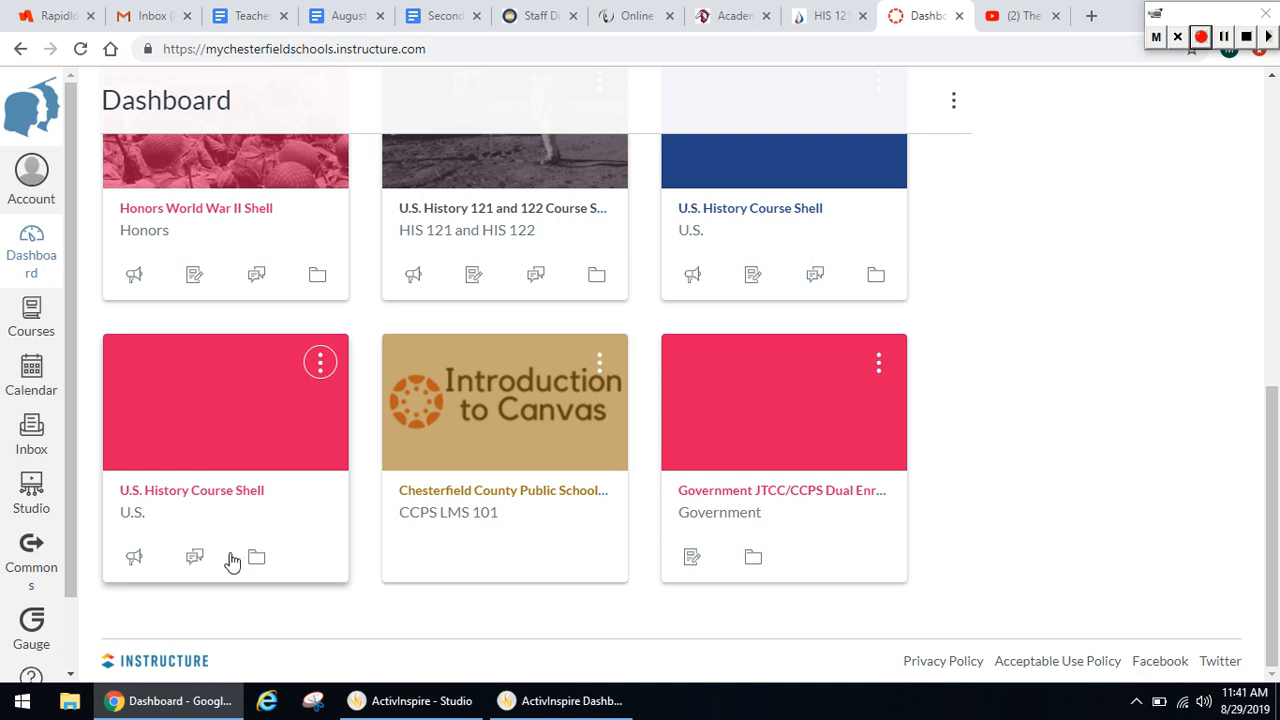
# Open the pink duplicate U.S. History Course Shell and delete that course from its settings
pyautogui.click(254, 430)
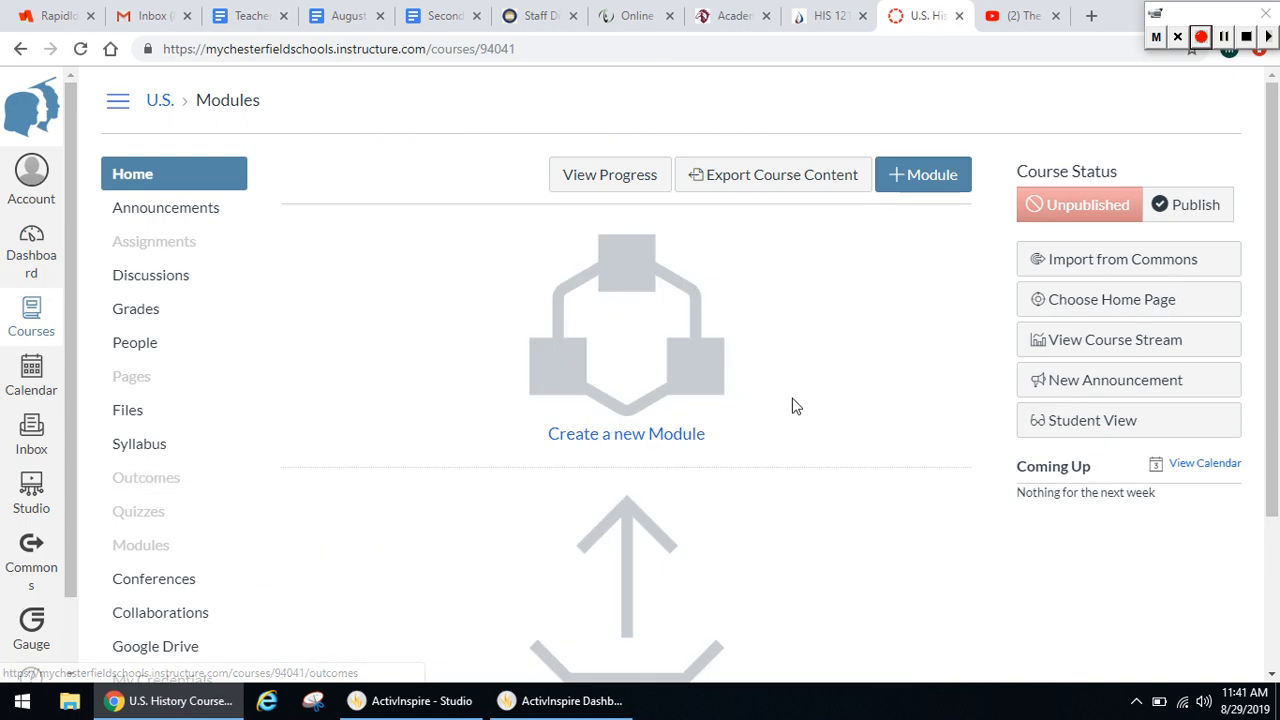
pyautogui.scroll(-3, 1277, 180)
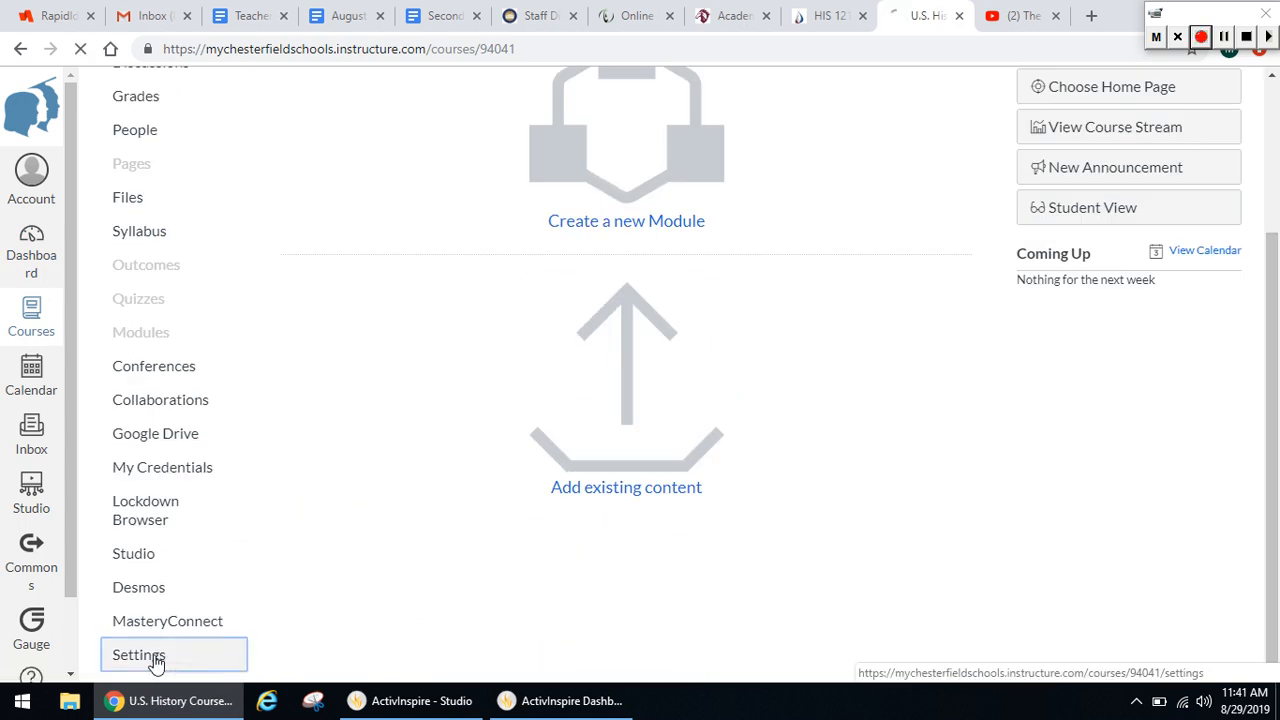
pyautogui.click(153, 662)
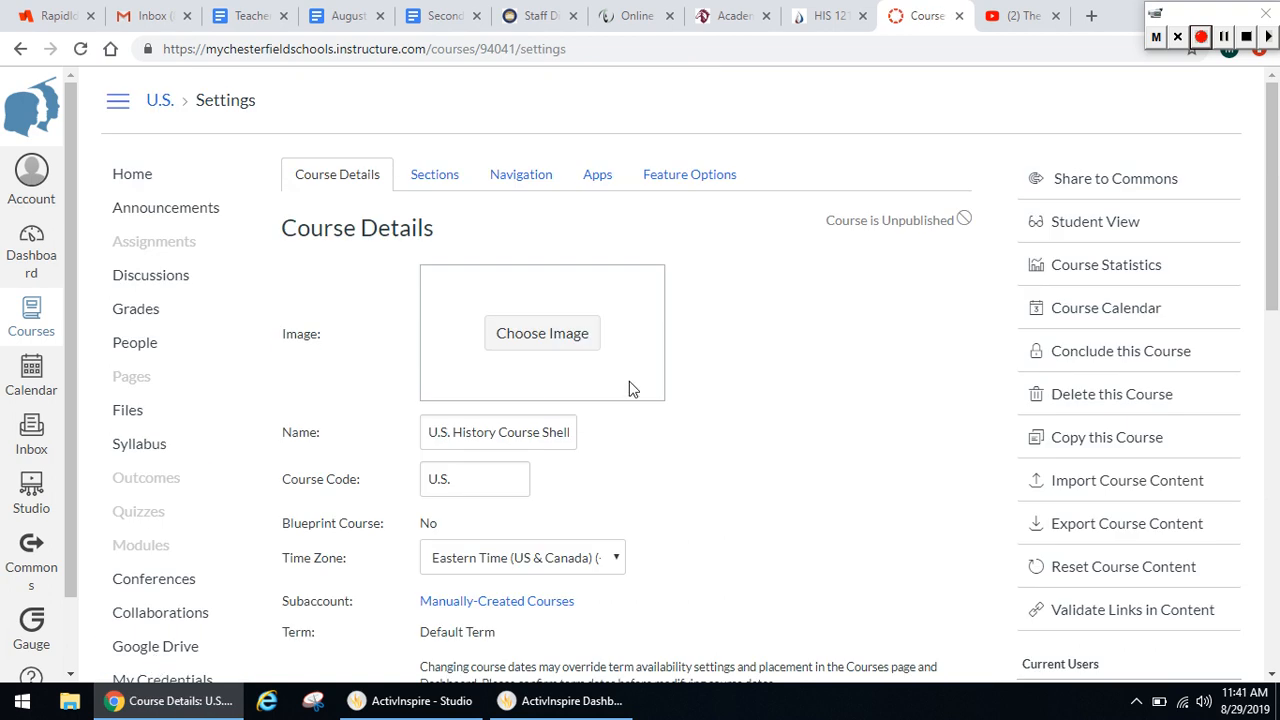
pyautogui.click(1112, 395)
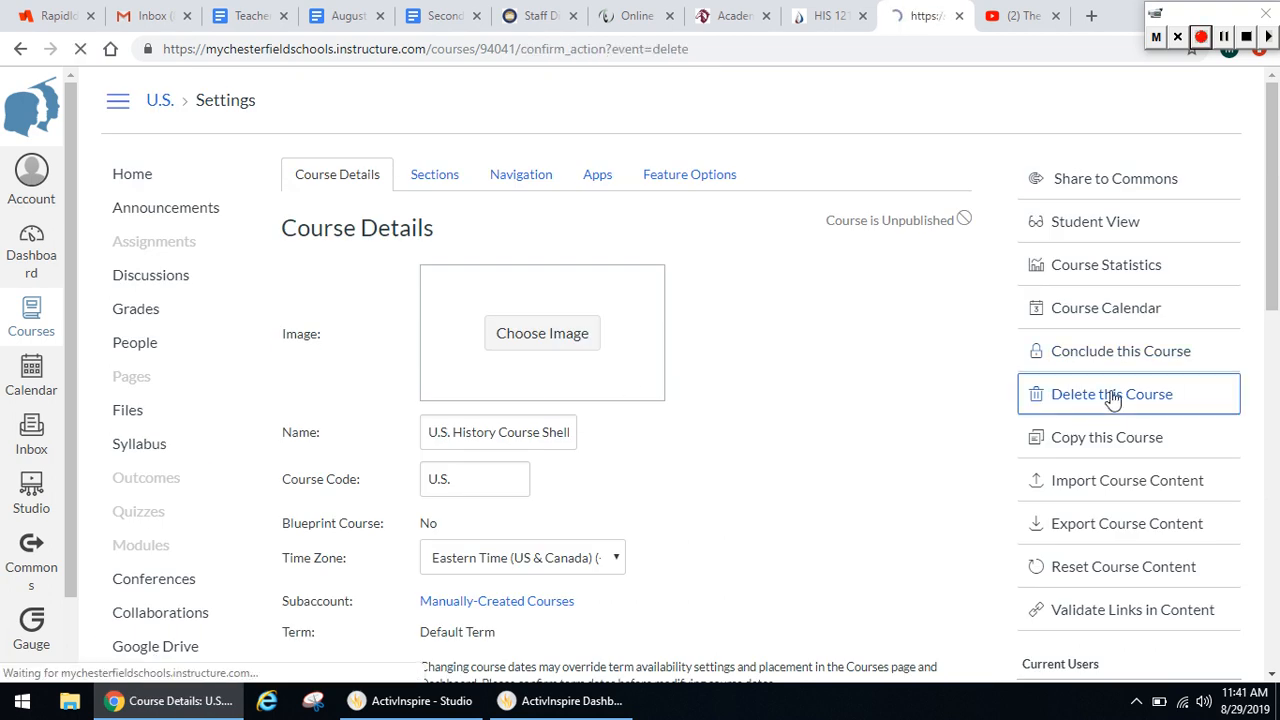
pyautogui.click(971, 372)
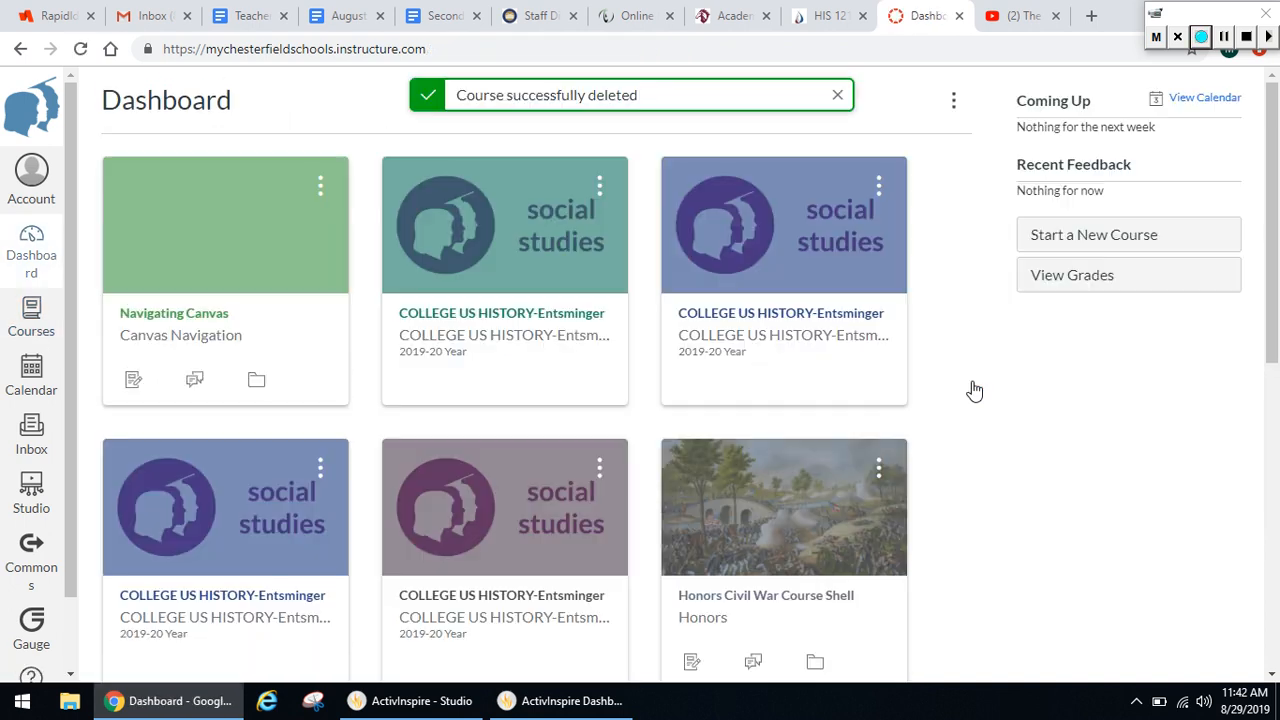
# Set the Honors World War II Shell dashboard card's color to #4554A4 and apply it
pyautogui.moveTo(1270, 266); pyautogui.dragTo(1272, 472)
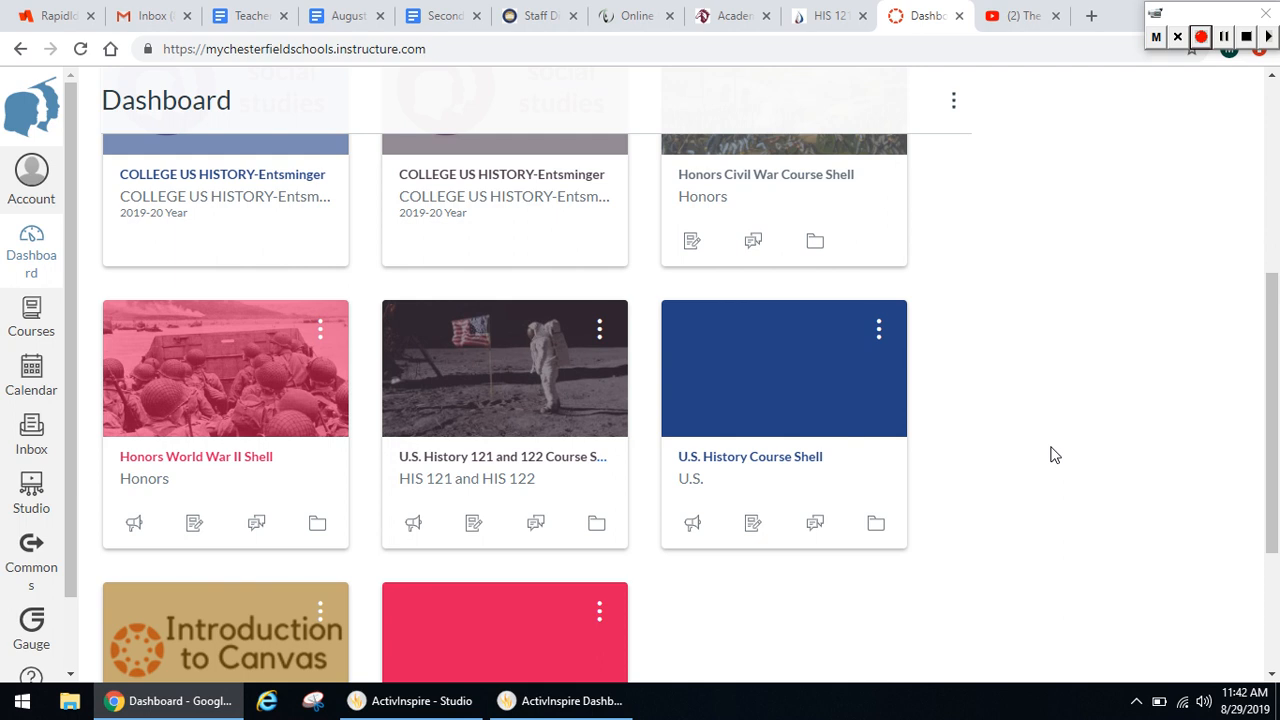
pyautogui.click(321, 333)
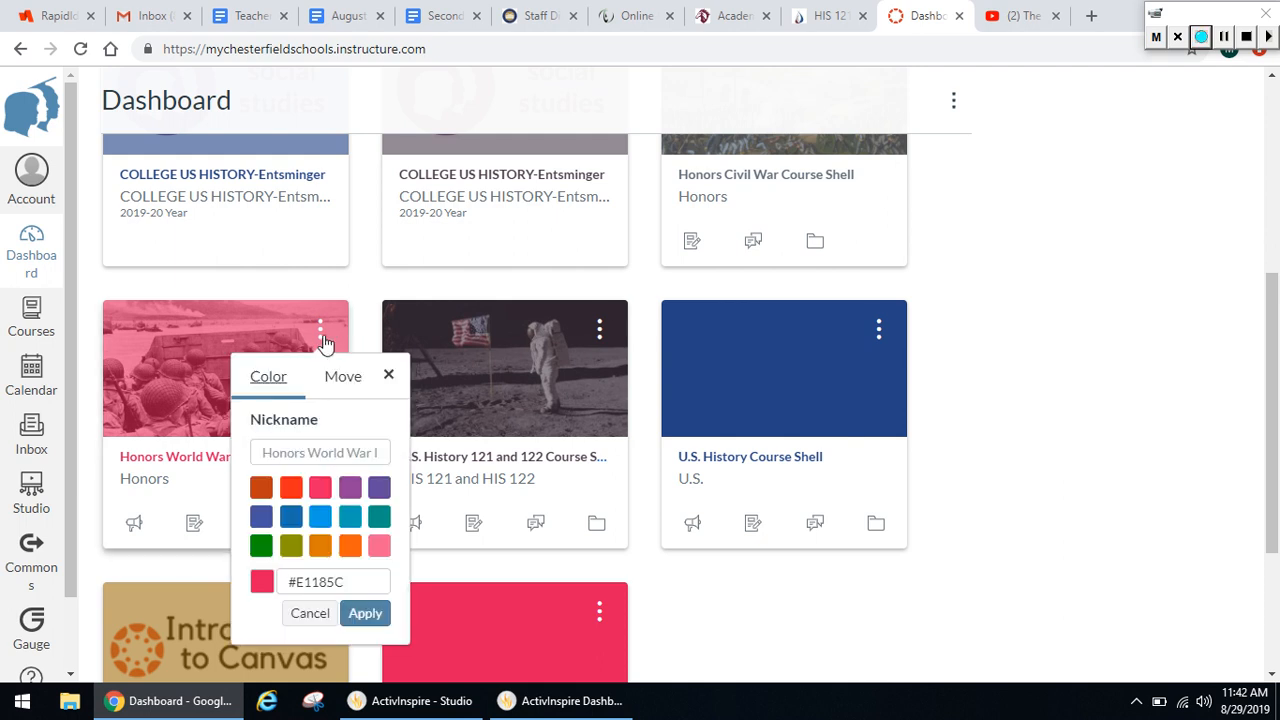
pyautogui.click(261, 518)
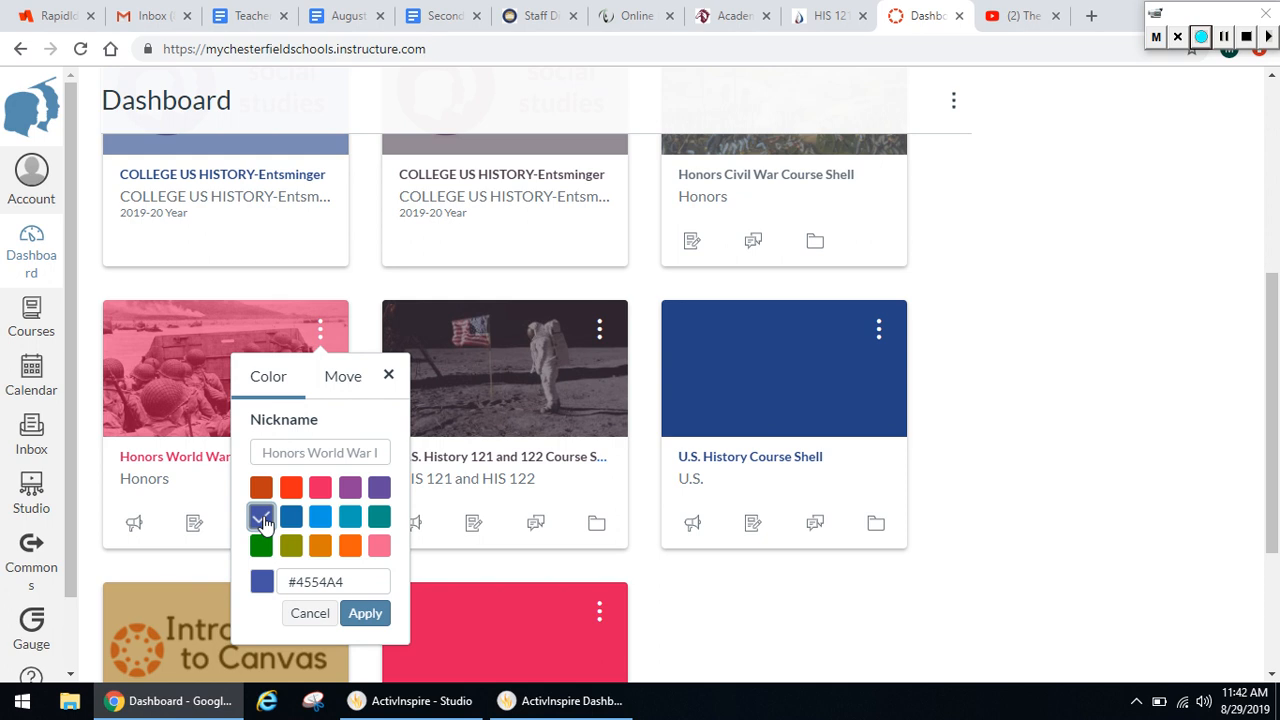
pyautogui.click(372, 613)
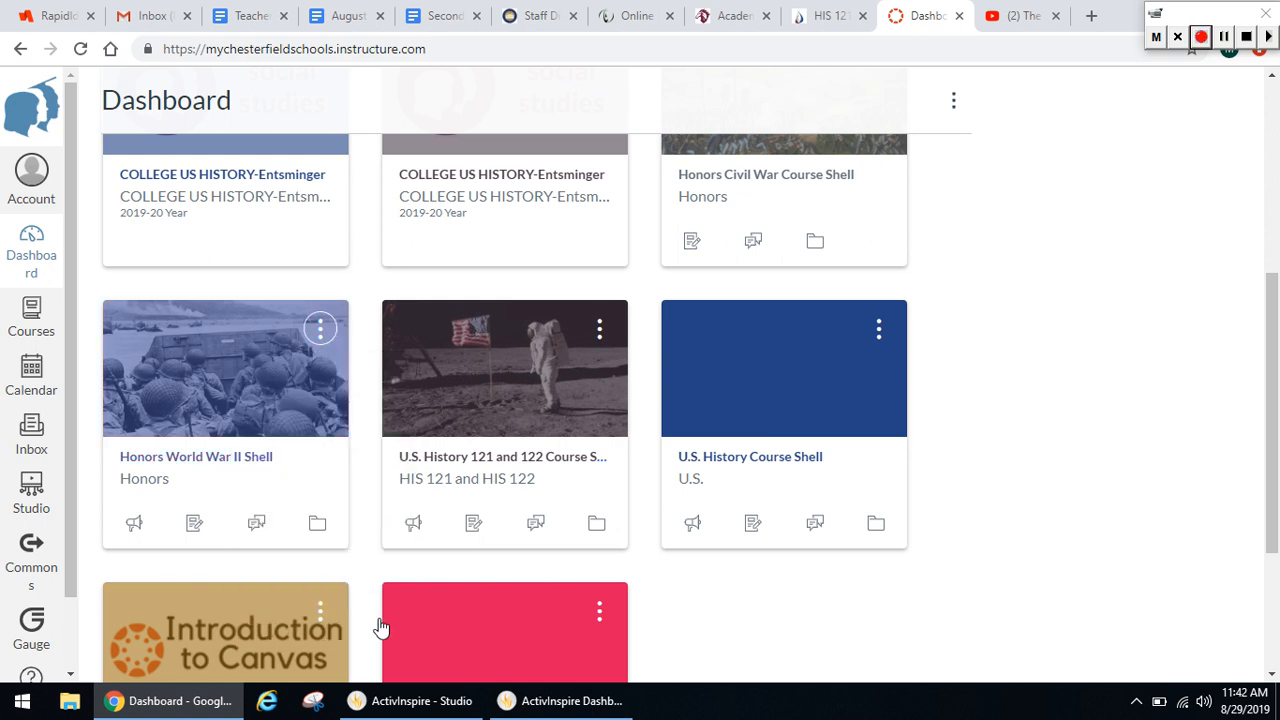
# View the Move and Color options of the Honors World War II Shell card, then cancel without changes
pyautogui.click(312, 336)
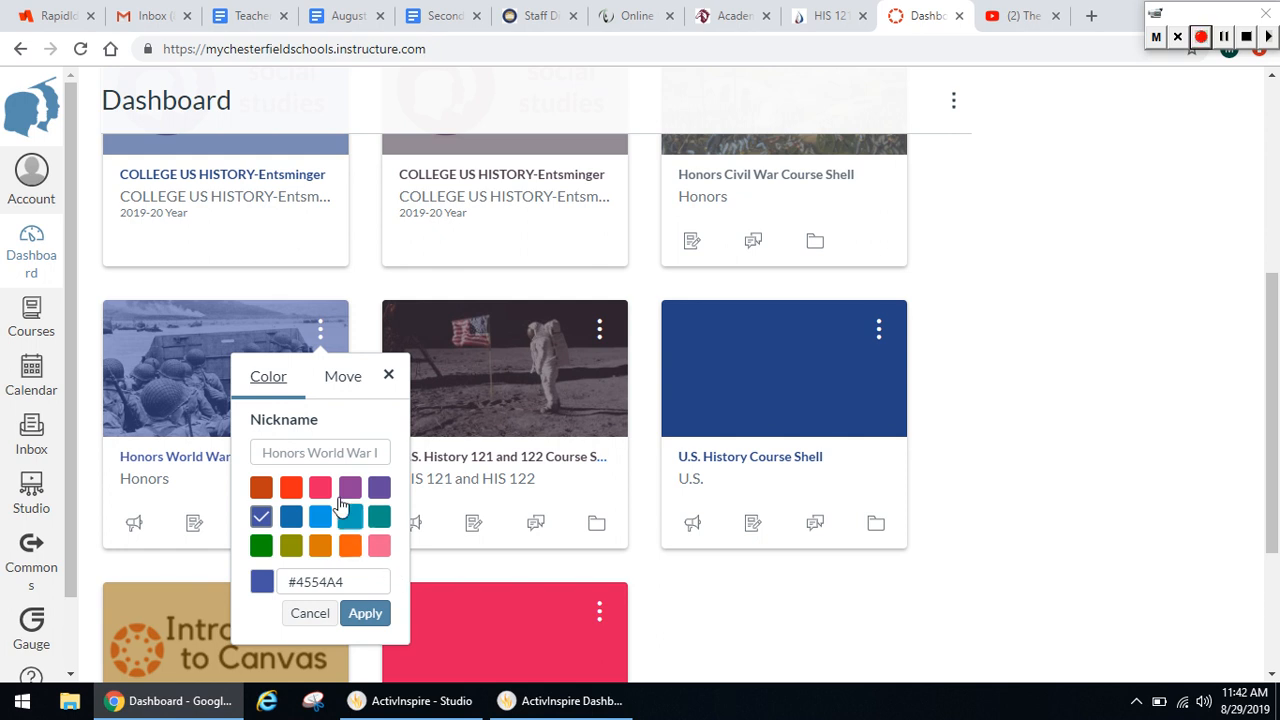
pyautogui.click(336, 396)
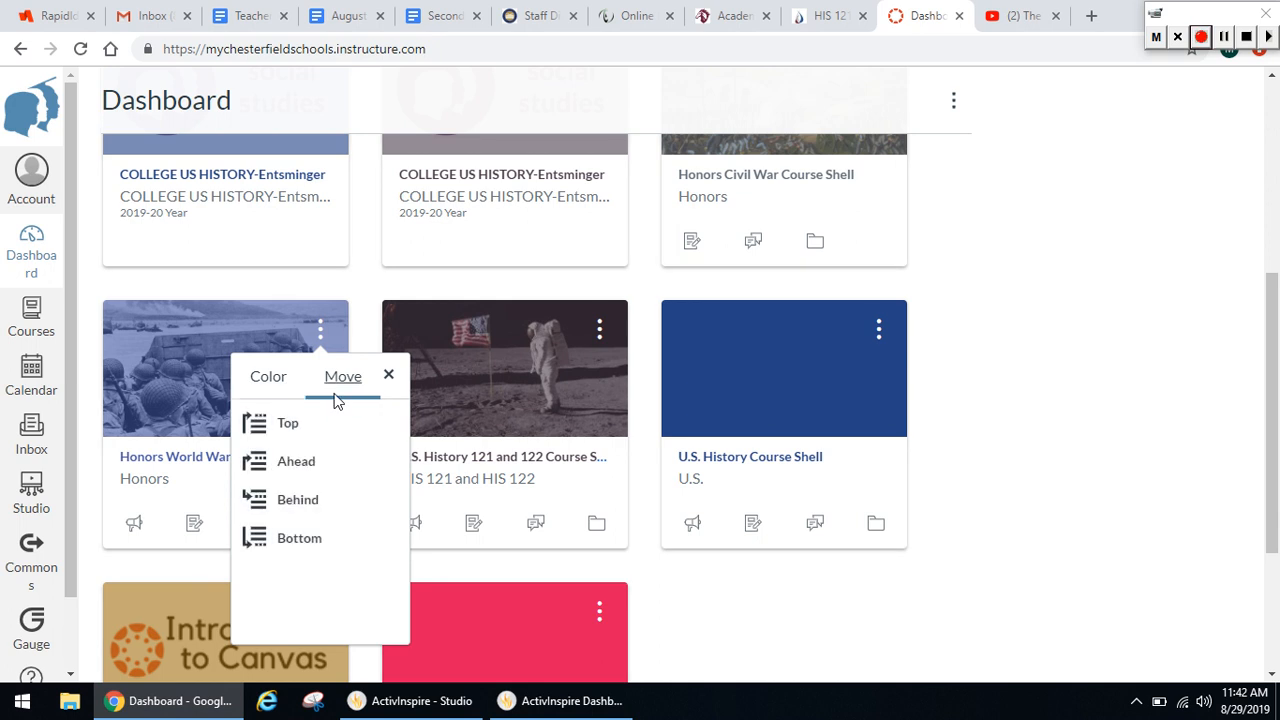
pyautogui.click(270, 402)
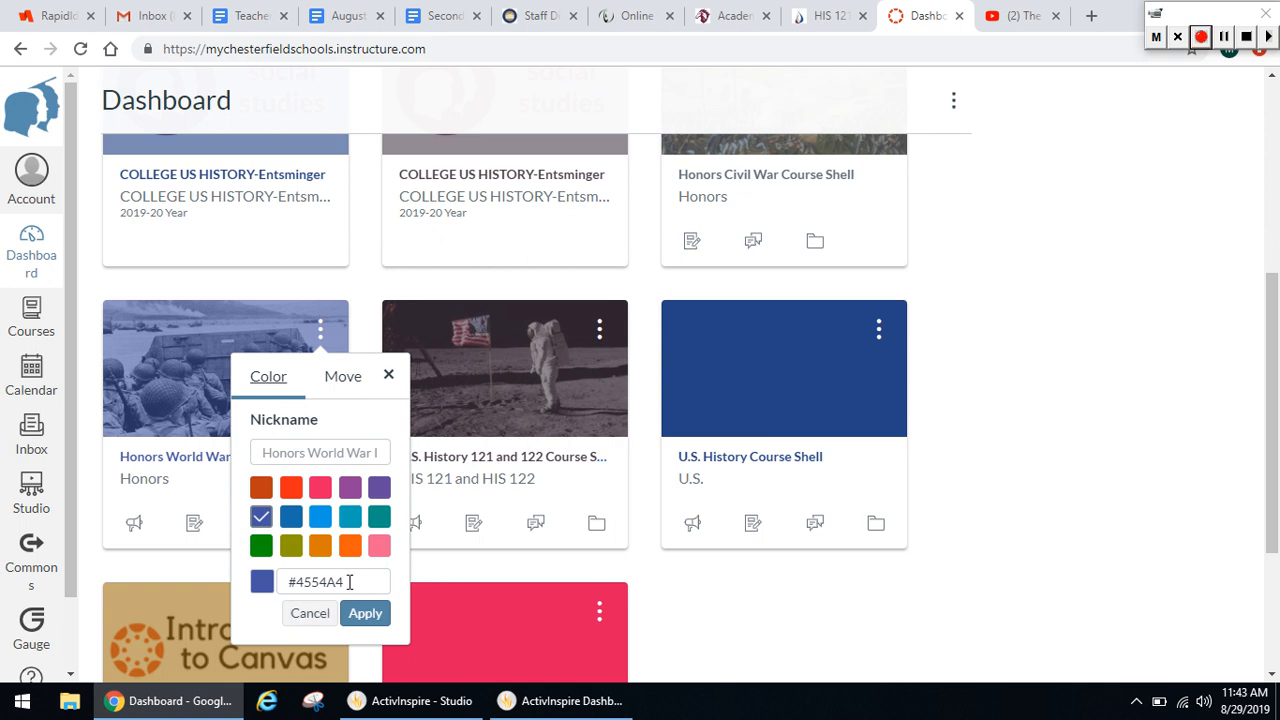
pyautogui.click(302, 612)
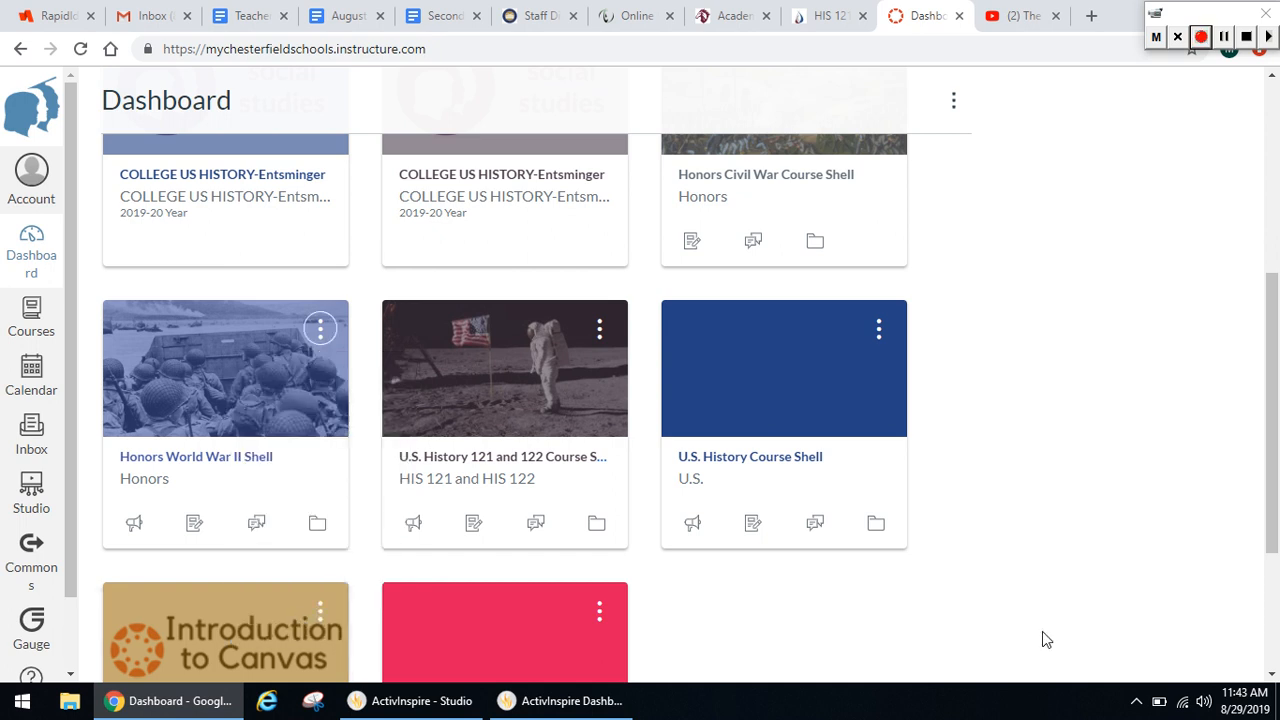